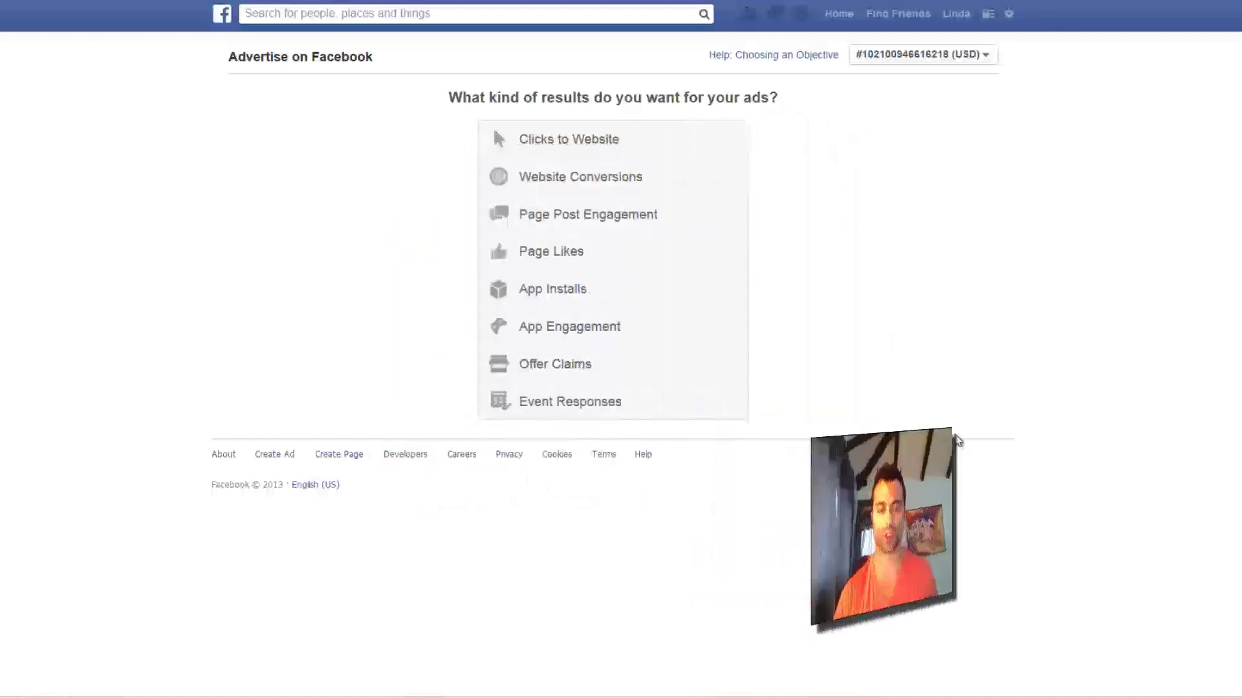
Choose the Page Post Engagement objective, select the SatoriPrime page with its Timeline Photos post, and continue to the ad setup
click(698, 230)
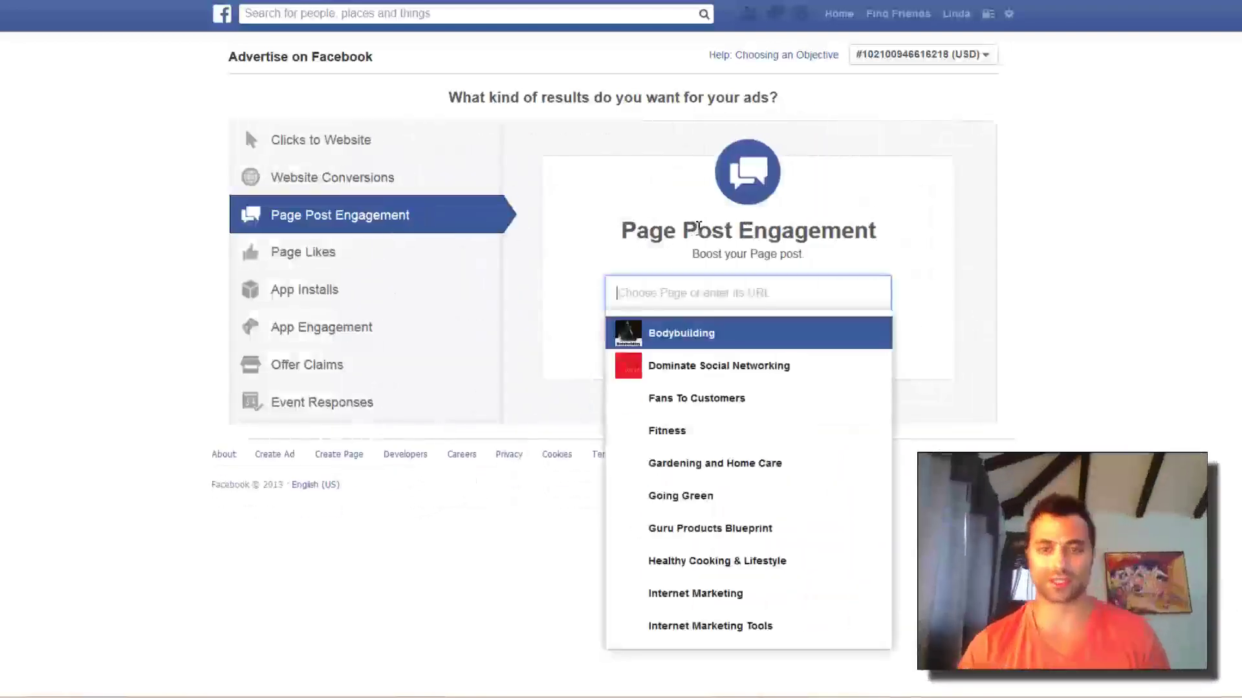
text(s)
click(679, 398)
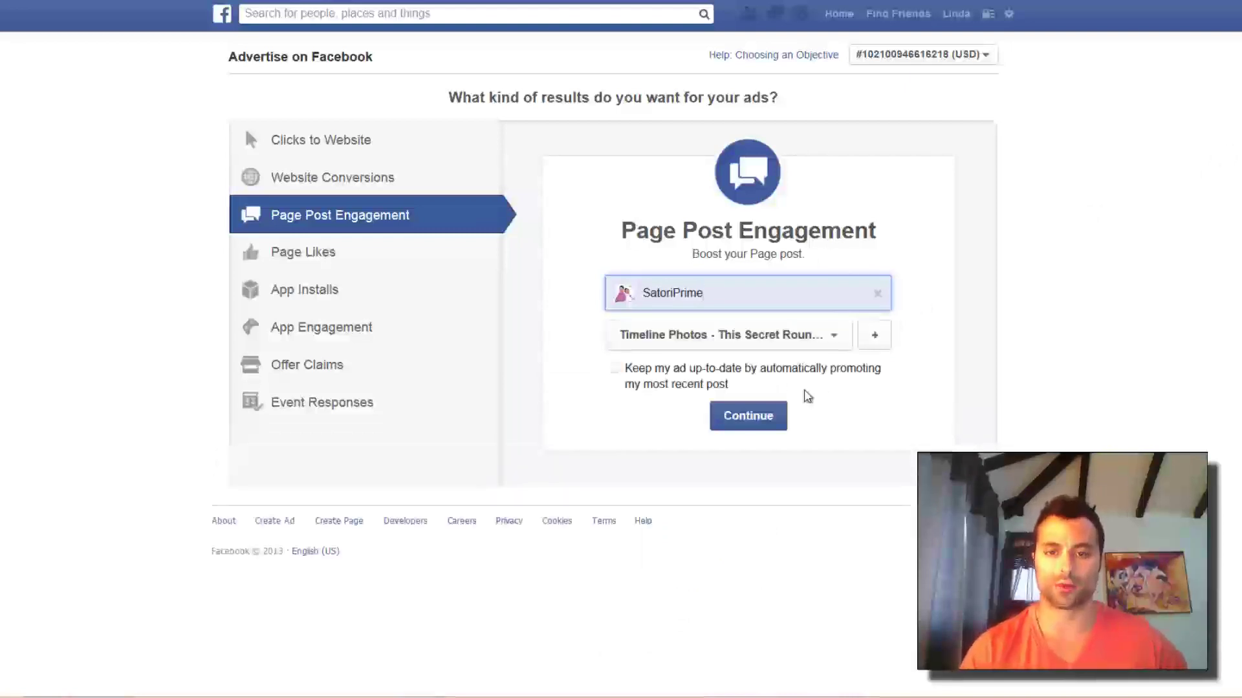
click(750, 417)
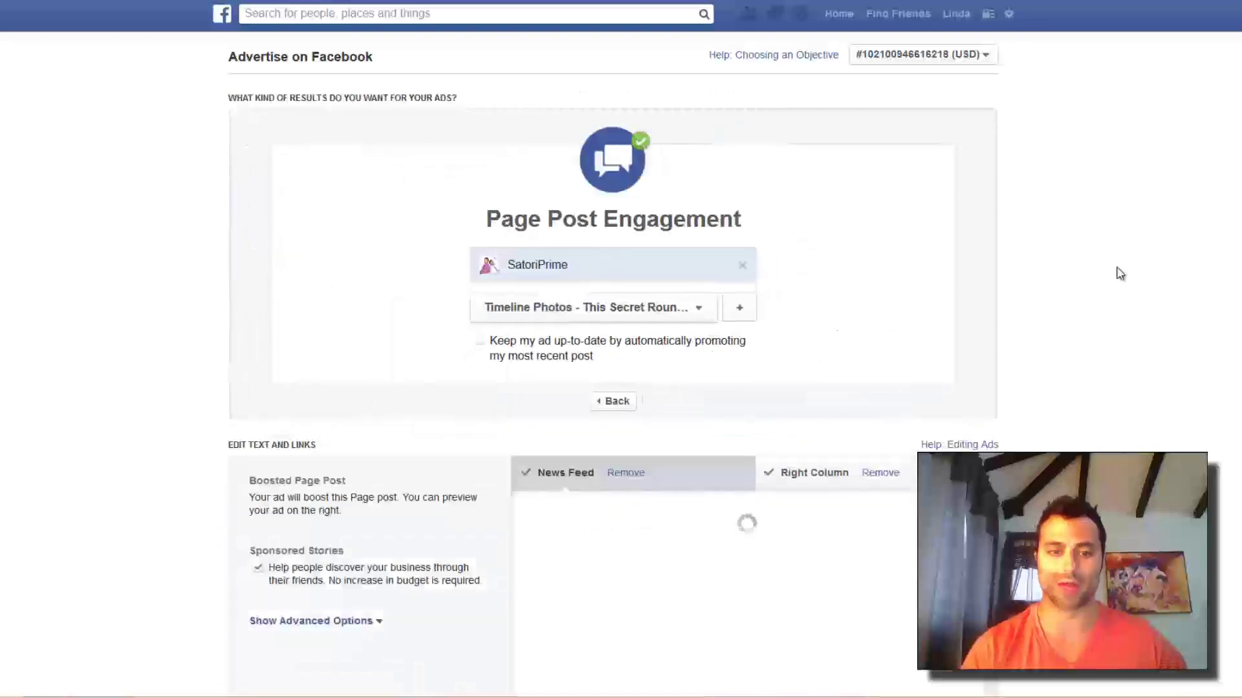
Examine the boosted post preview and the audience targeting settings of the new ad
scroll(1120, 273, down, 3)
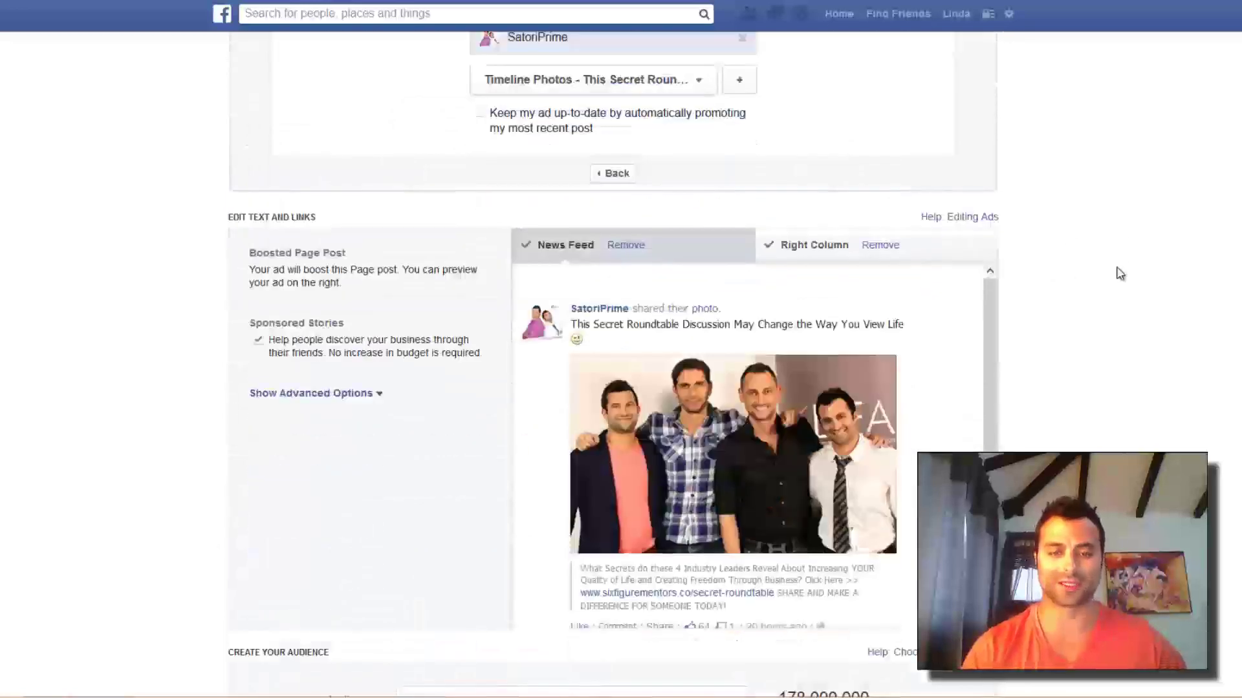
scroll(1120, 274, down, 3)
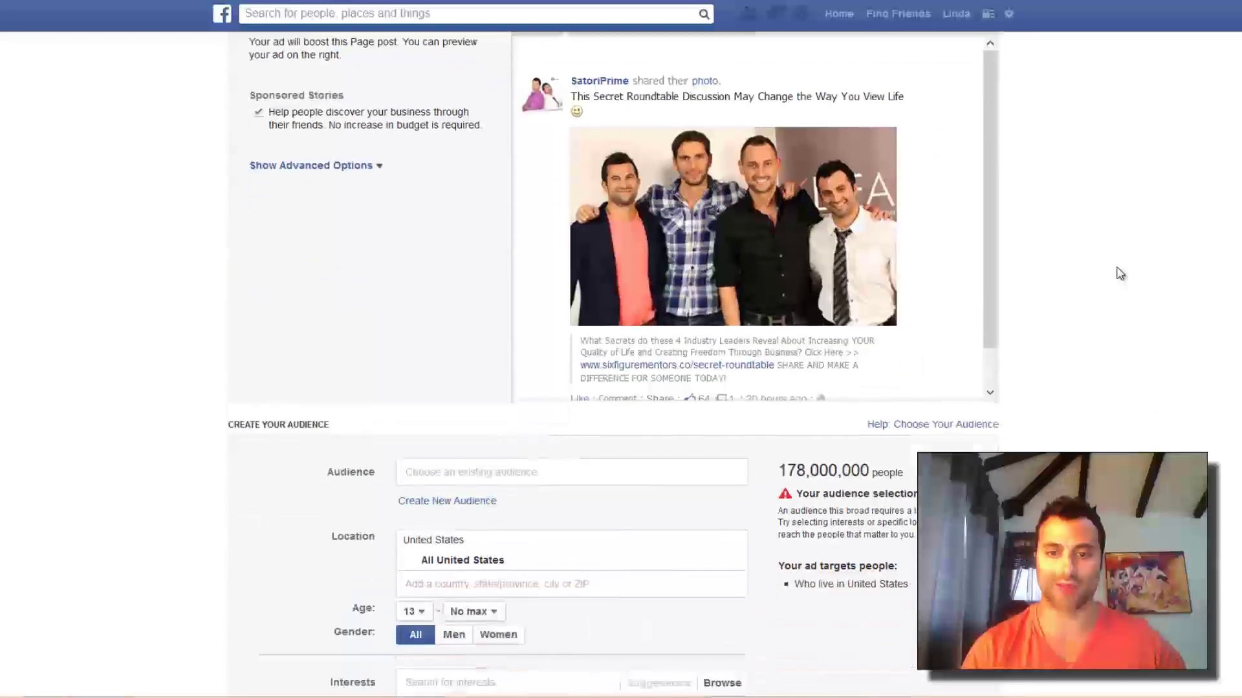
scroll(1120, 273, down, 3)
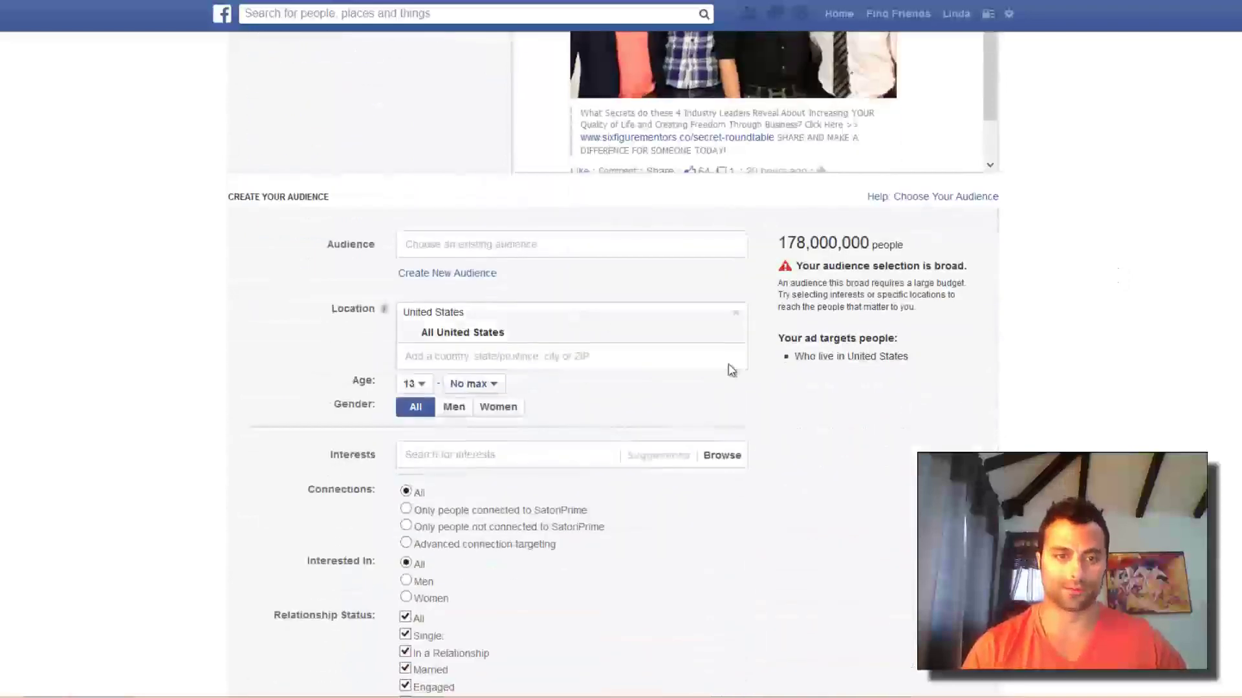
scroll(944, 414, up, 10)
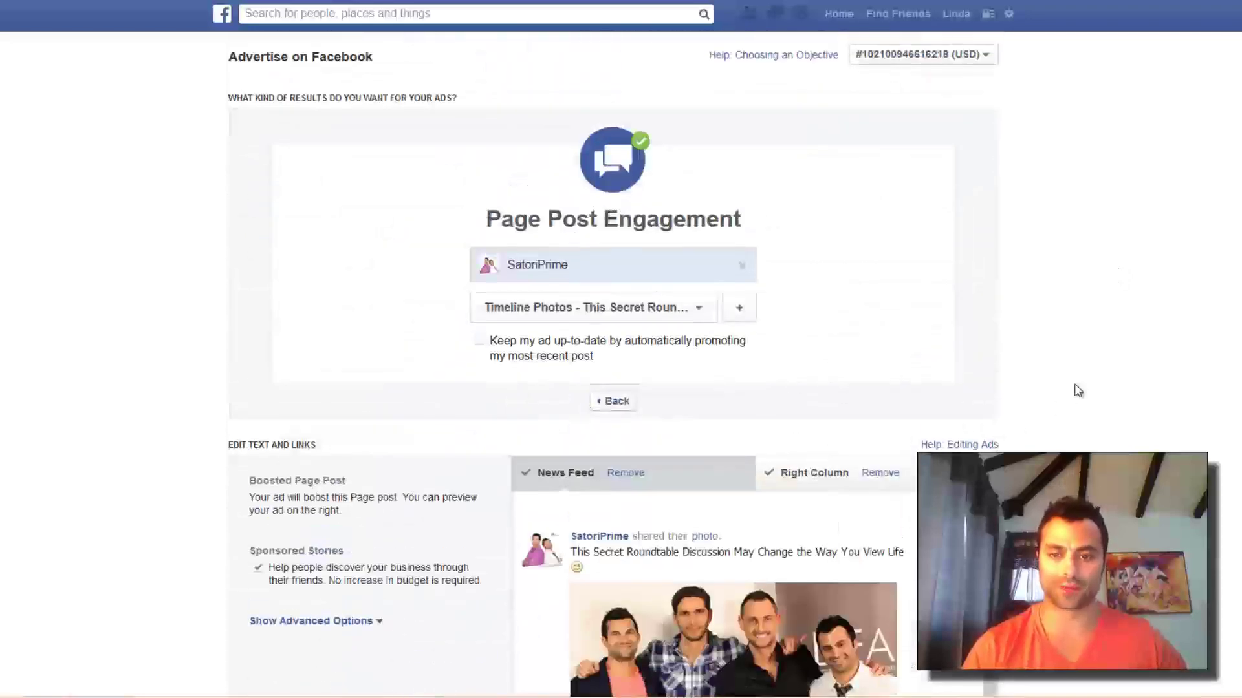
scroll(1077, 385, down, 1)
scroll(1076, 374, down, 4)
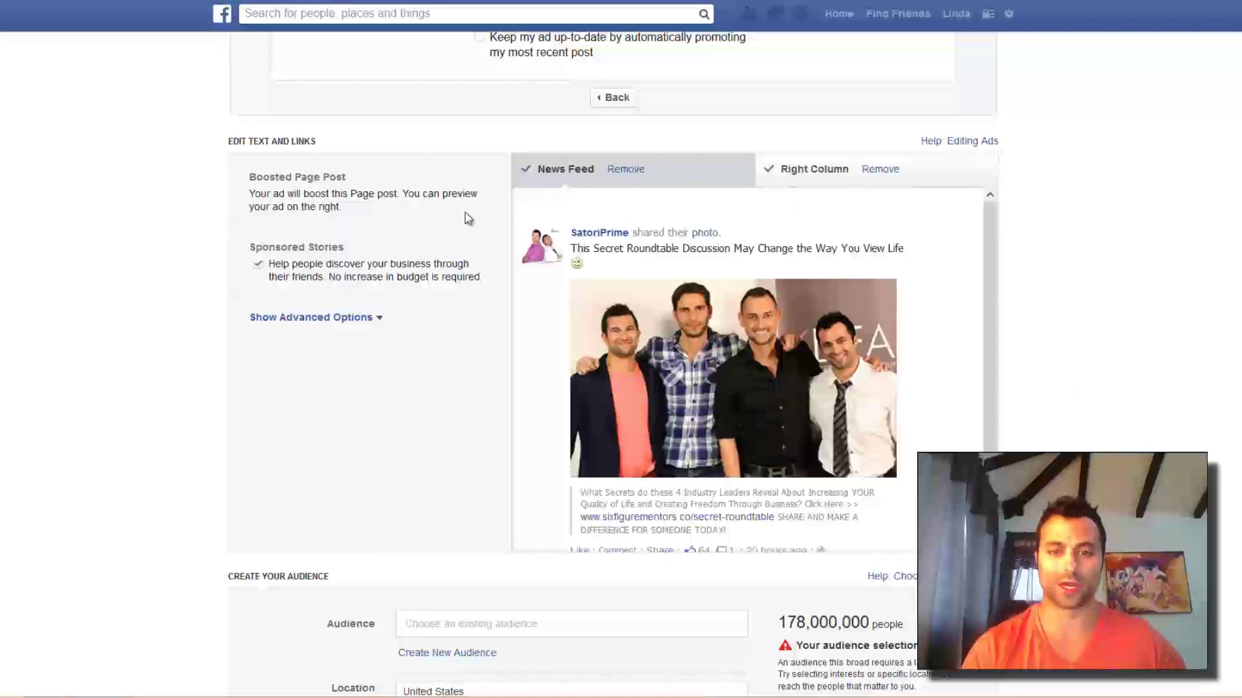
scroll(1201, 331, down, 3)
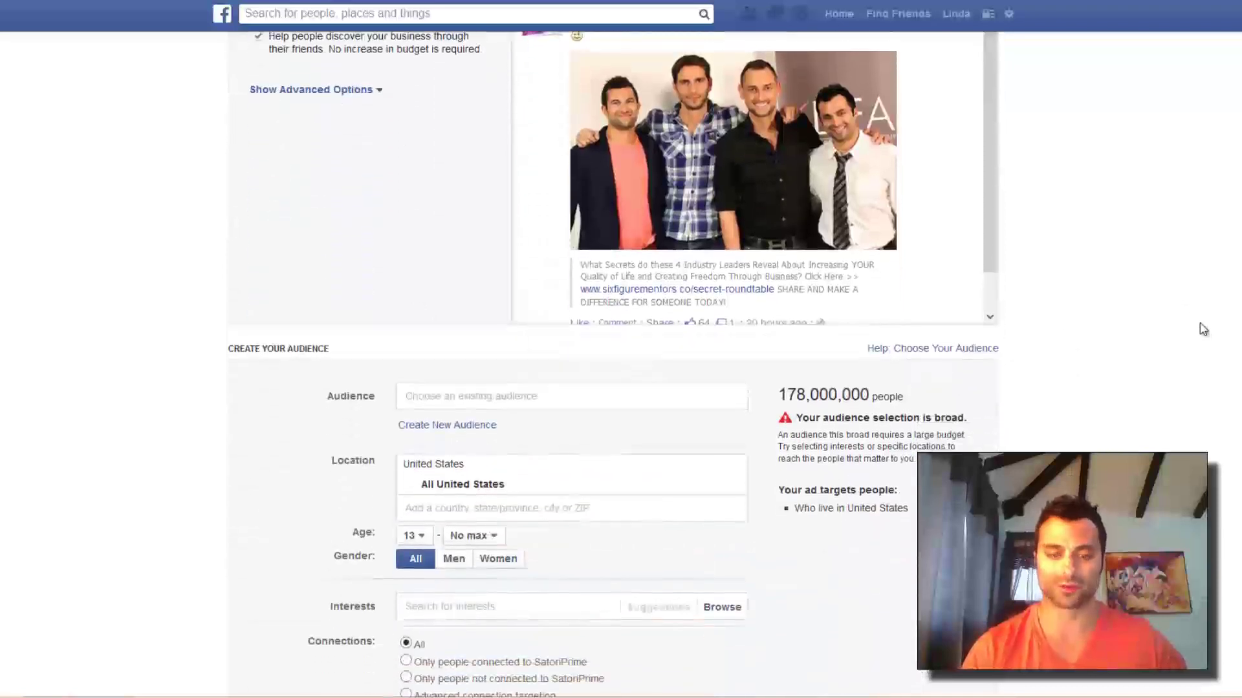
scroll(1141, 285, down, 2)
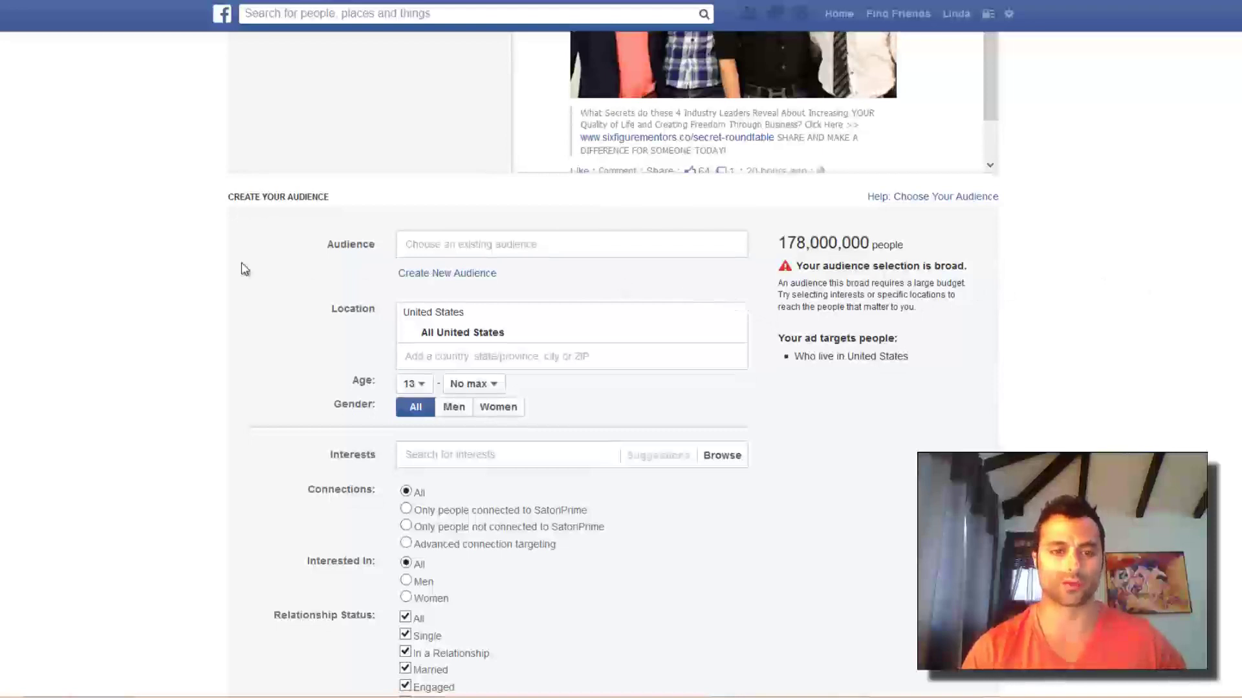
scroll(261, 223, down, 2)
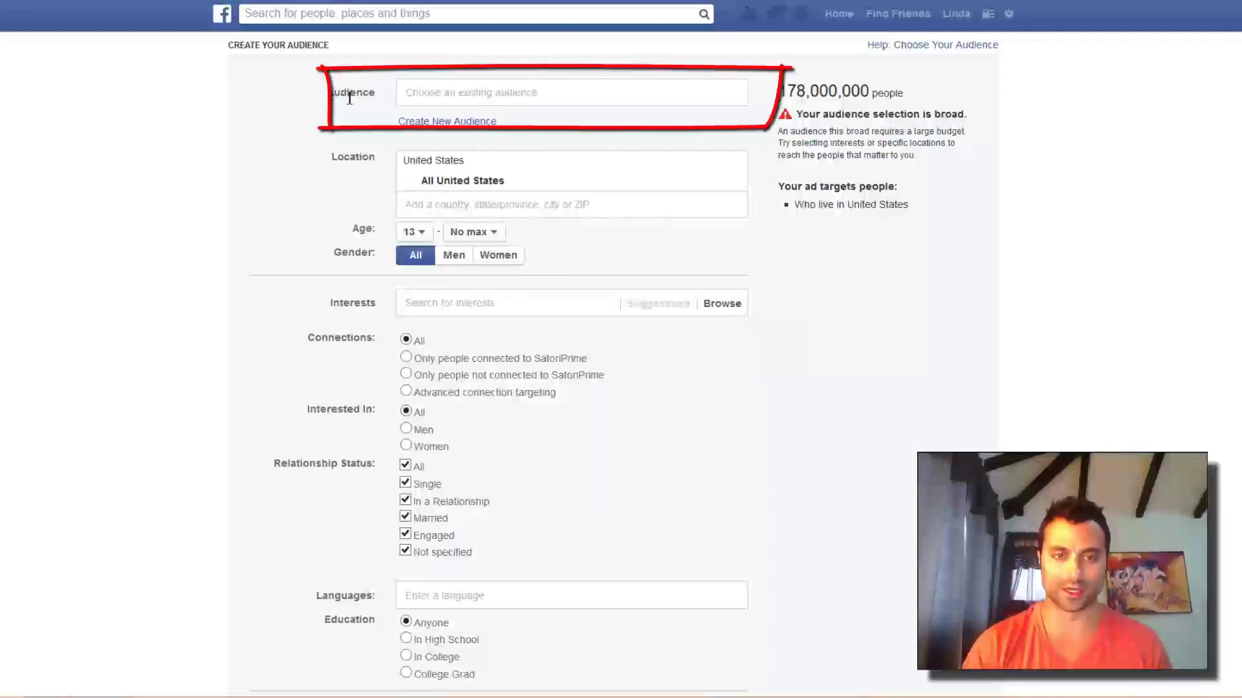
Review the list of existing custom audiences and the types offered for creating a new audience
click(433, 94)
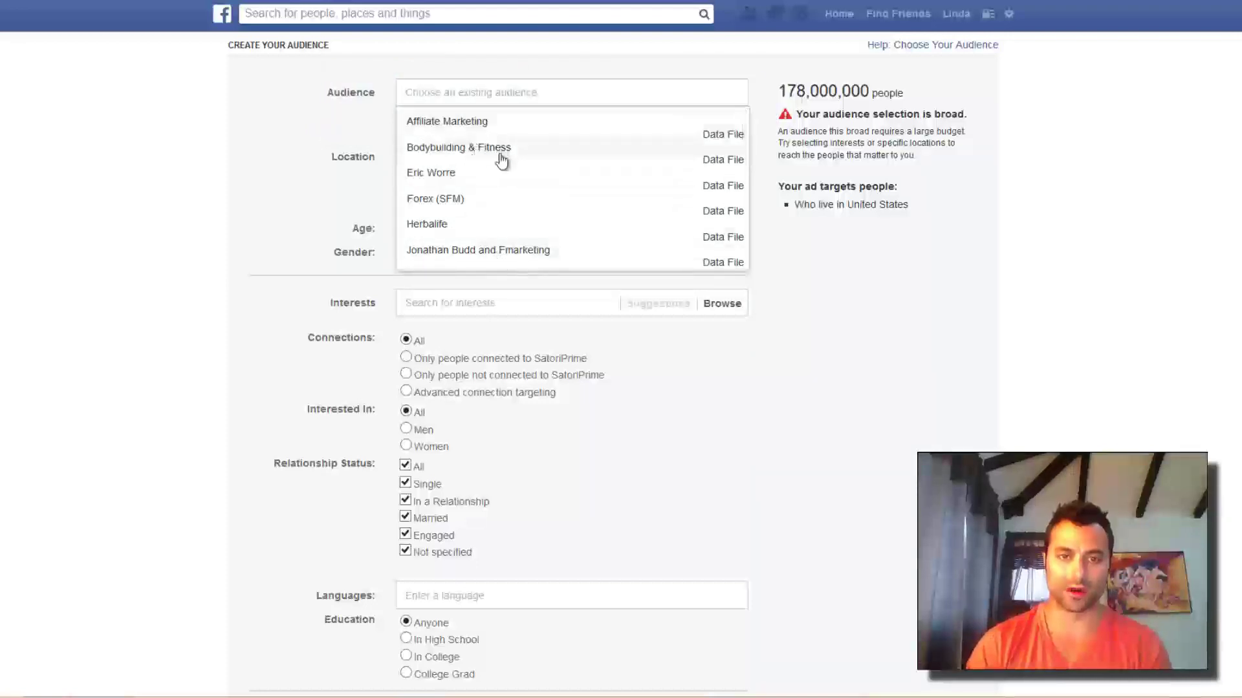
scroll(502, 159, down, 3)
scroll(498, 159, down, 5)
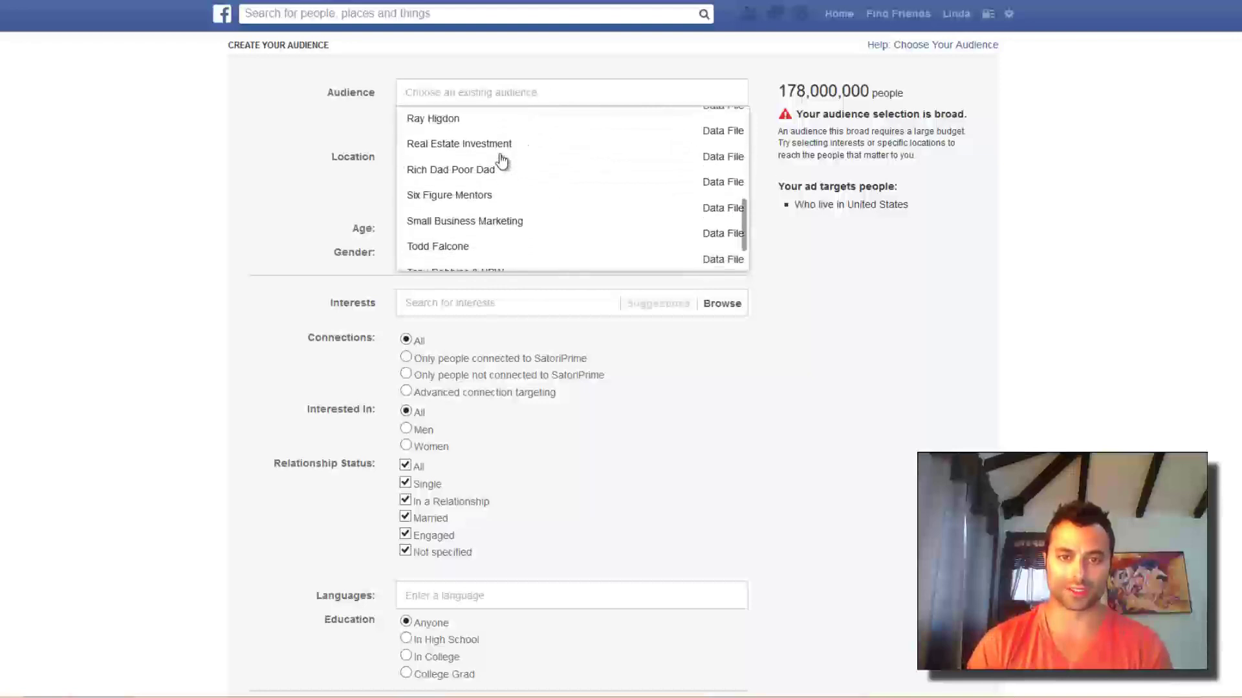
click(181, 161)
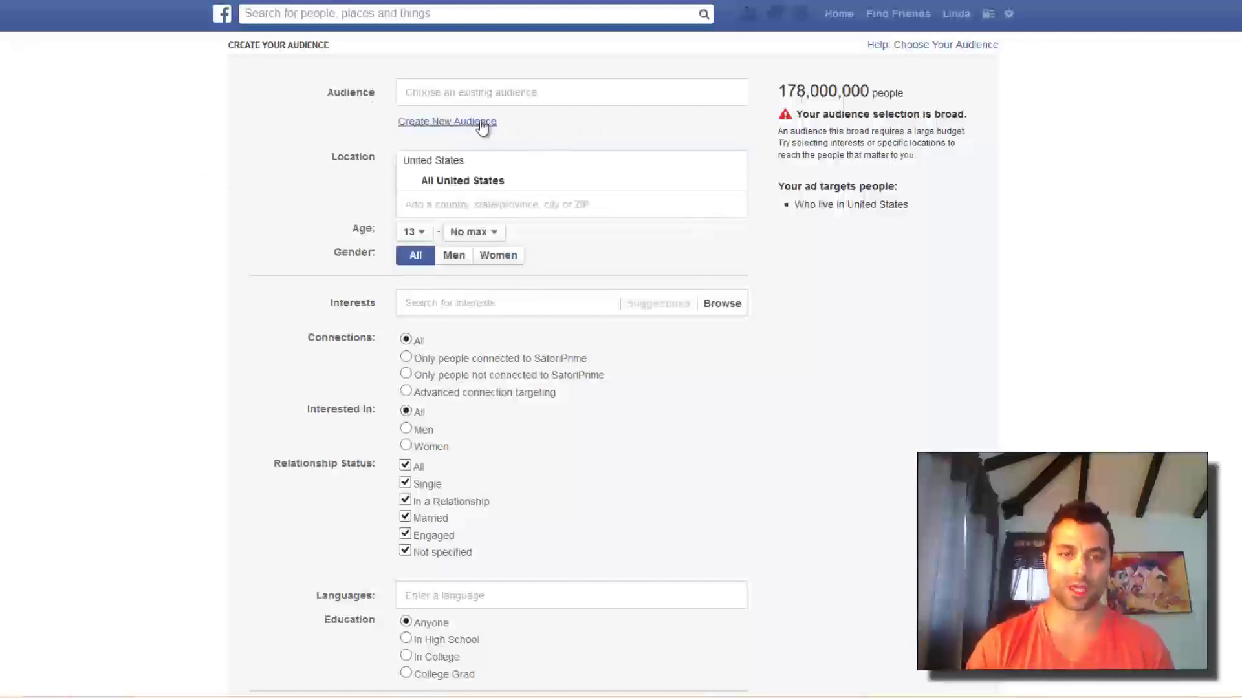
click(433, 123)
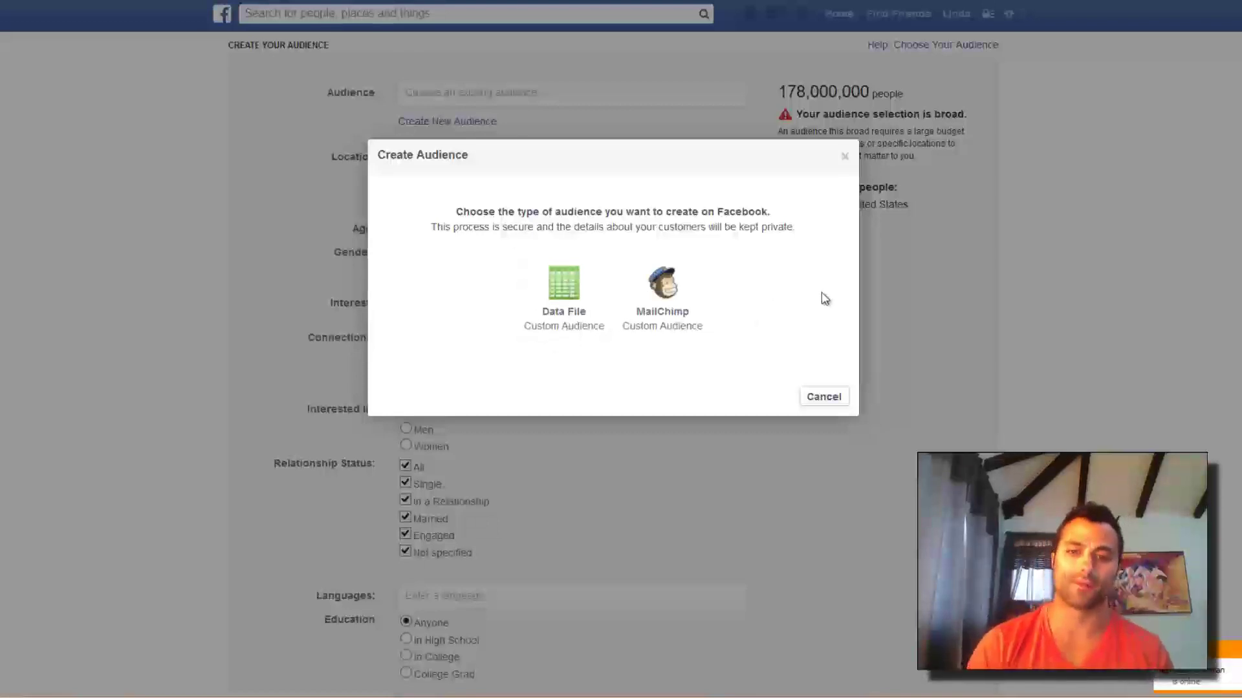
click(825, 396)
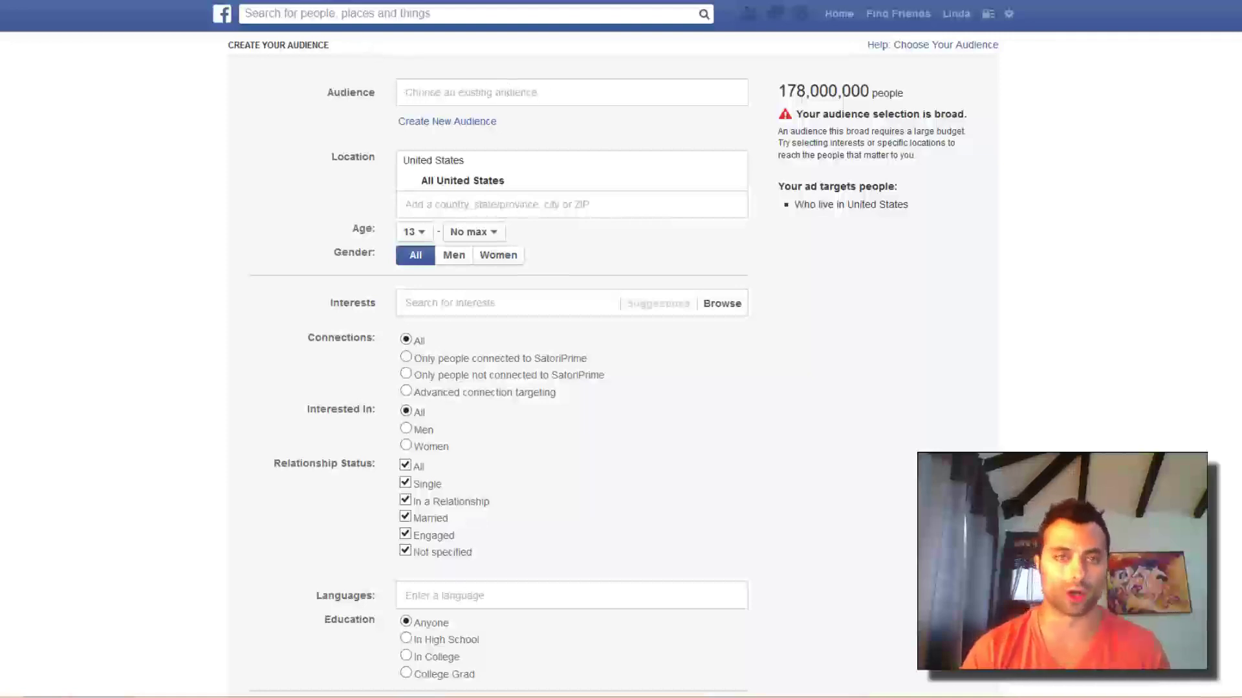
Open the Facebook news feed in a new browser tab
key(ctrl+t)
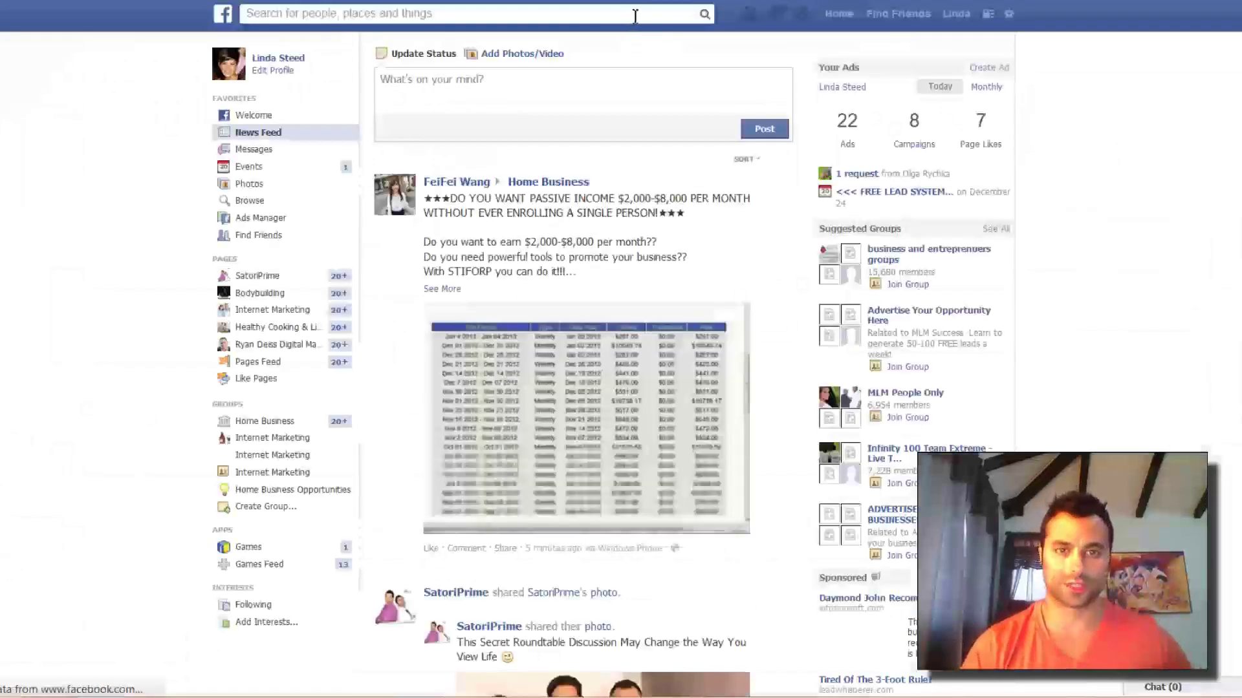
click(633, 14)
text(body)
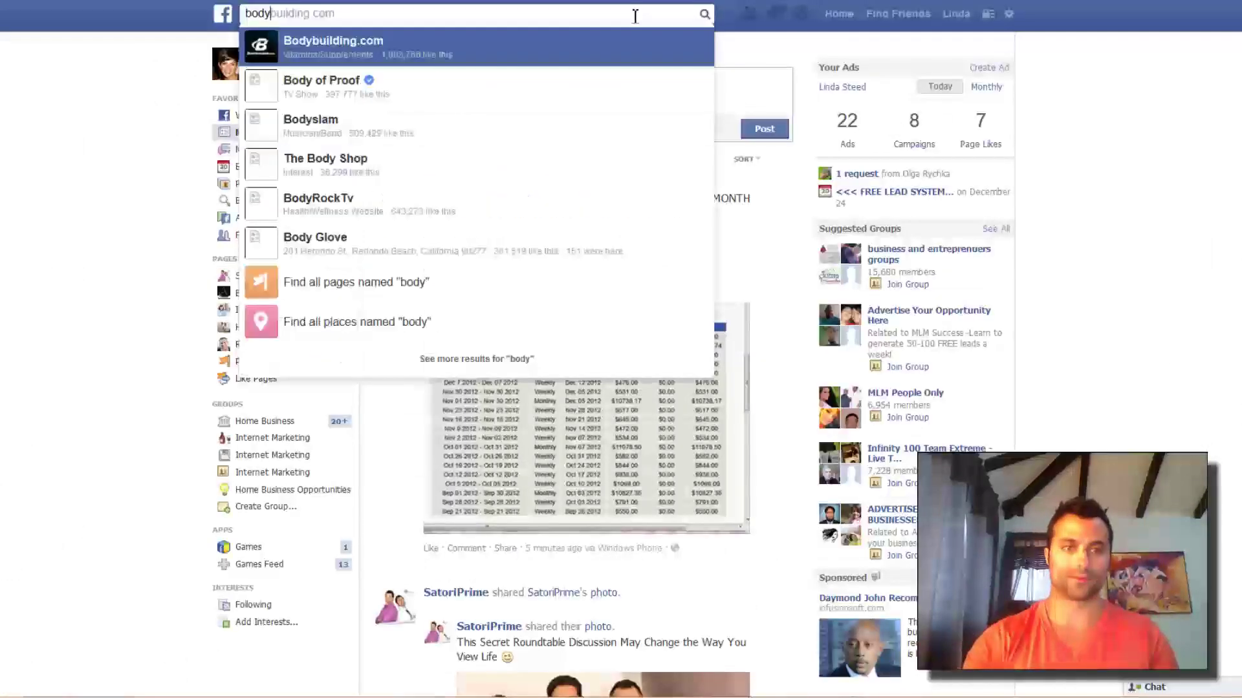
text(bu)
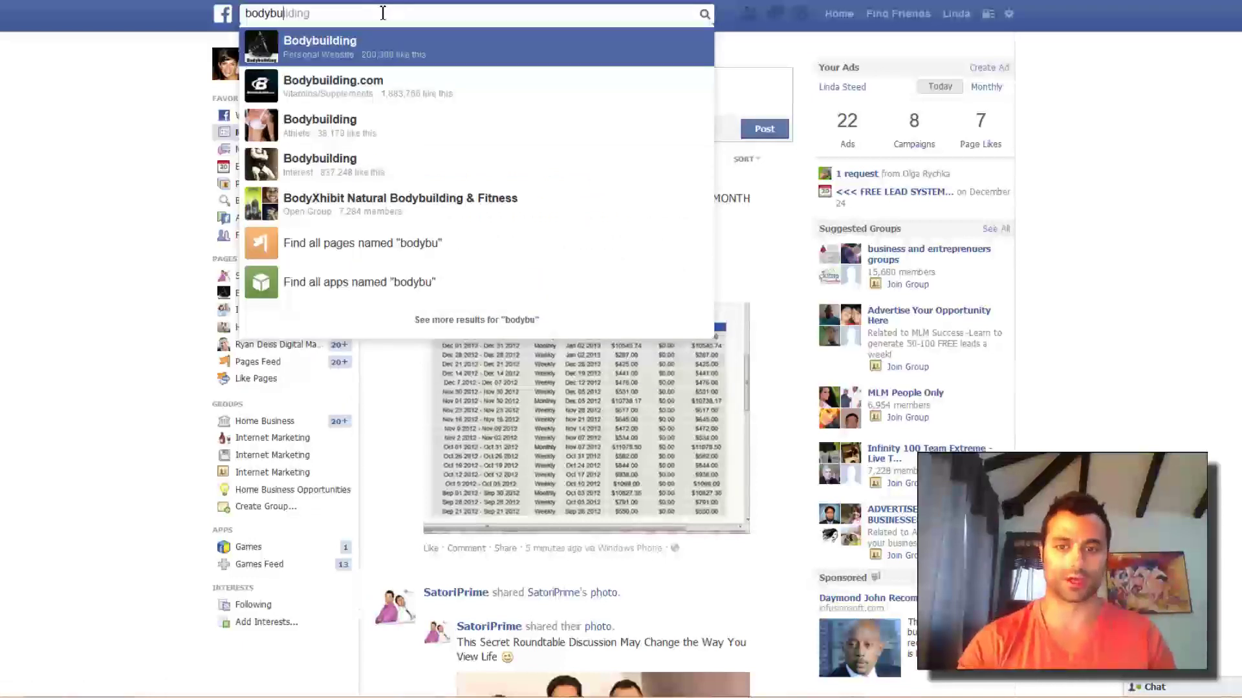
key(BackSpace)
key(BackSpace)
key(BackSpace)
key(BackSpace)
key(BackSpace)
key(BackSpace)
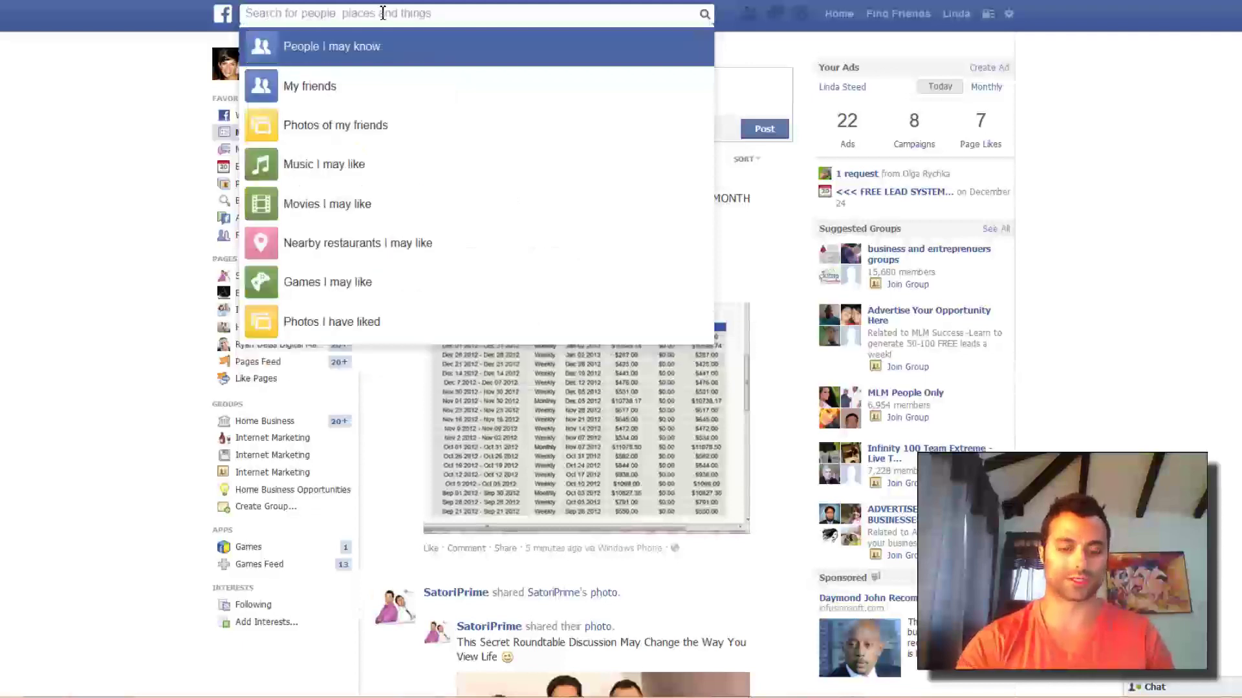
click(25, 161)
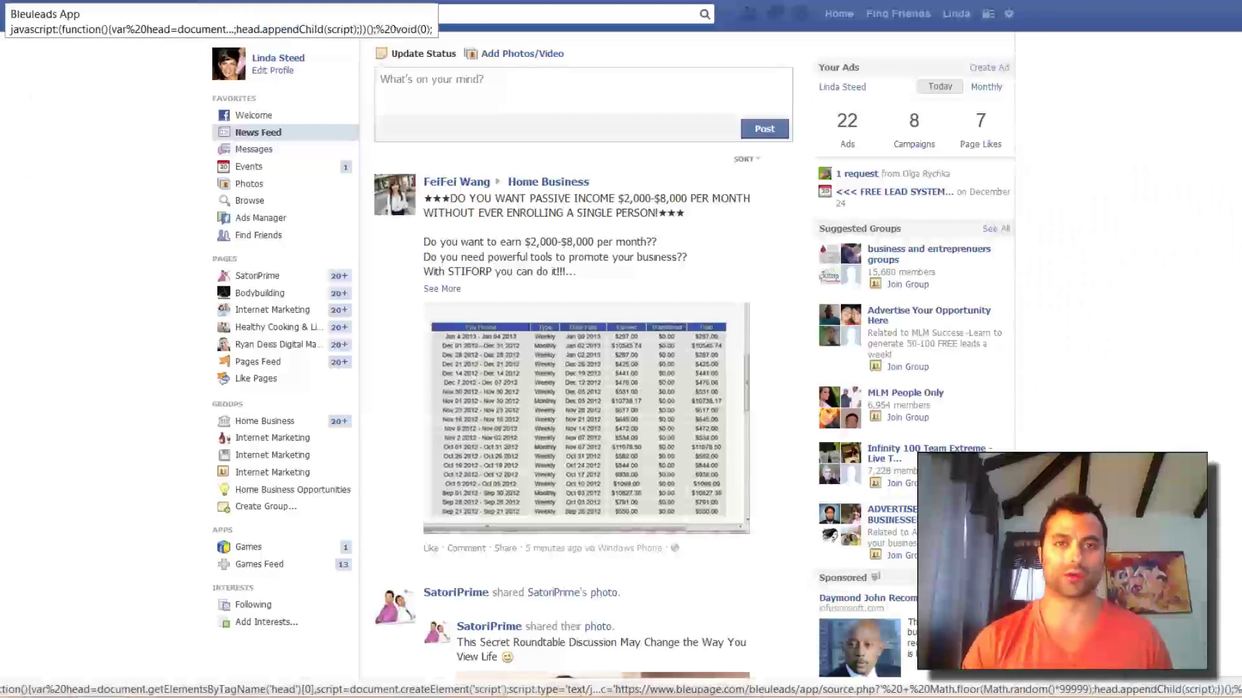
Launch the BleuLeads App bookmarklet, search Pages for "bodybuilding", and dismiss the friend suggestions above the results
click(10, 0)
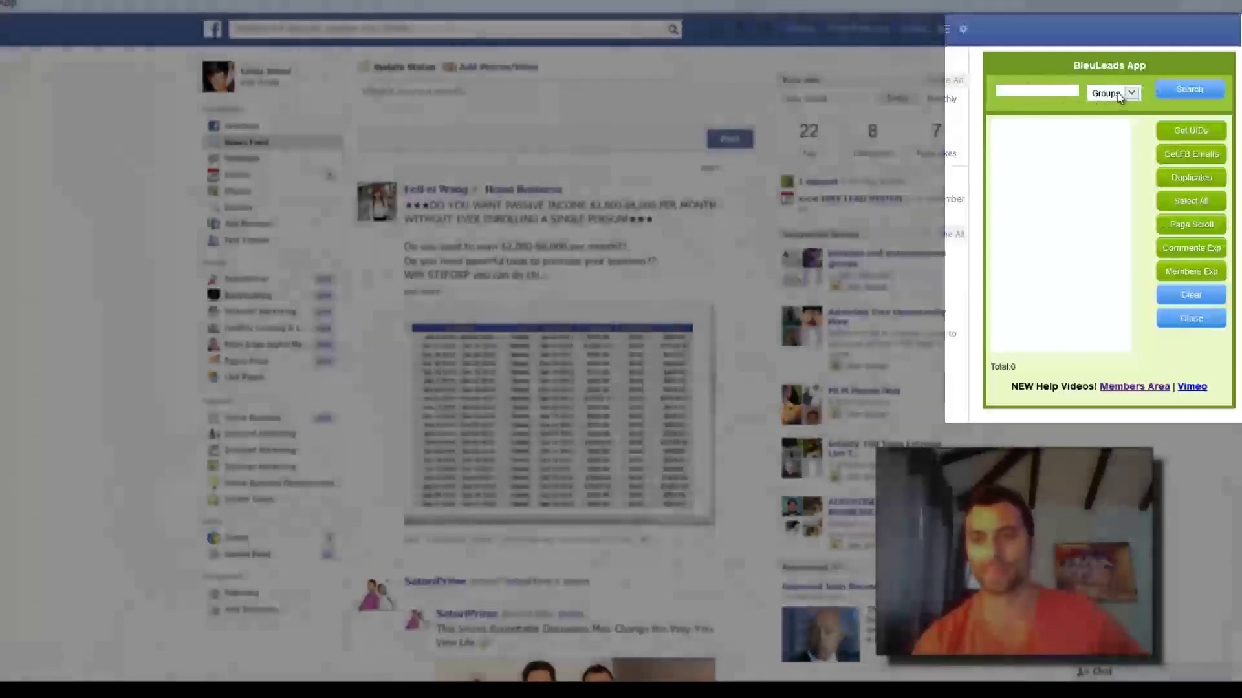
click(1117, 92)
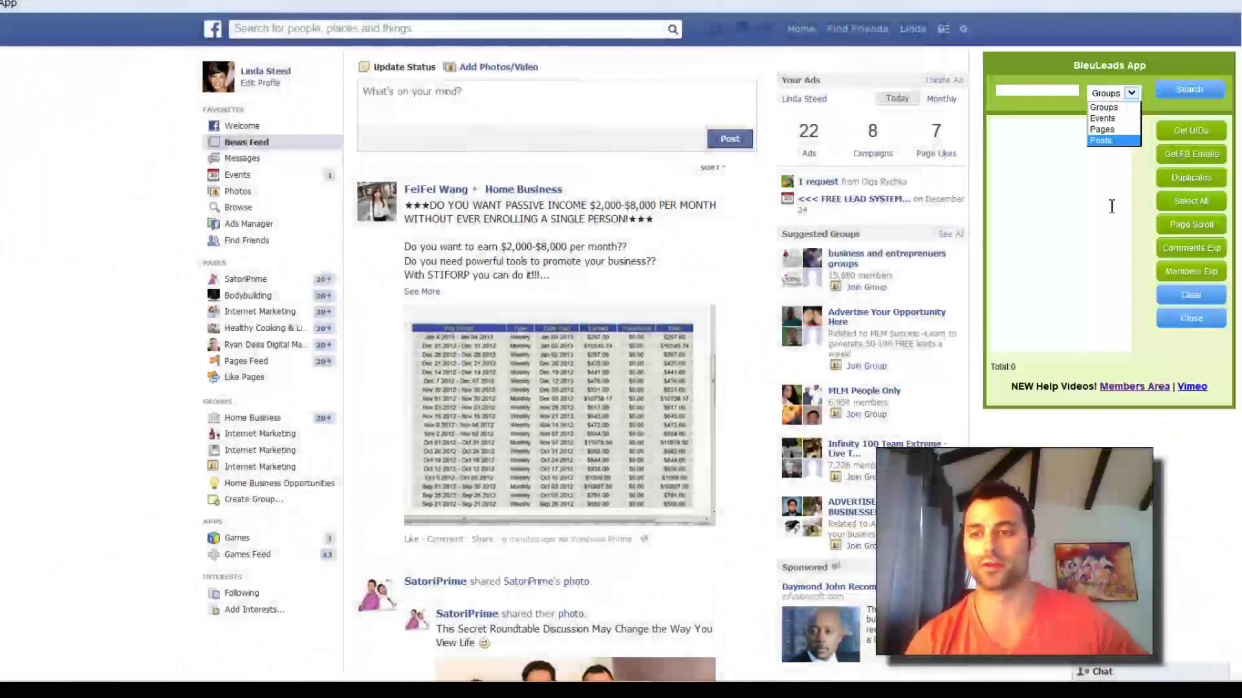
click(1120, 130)
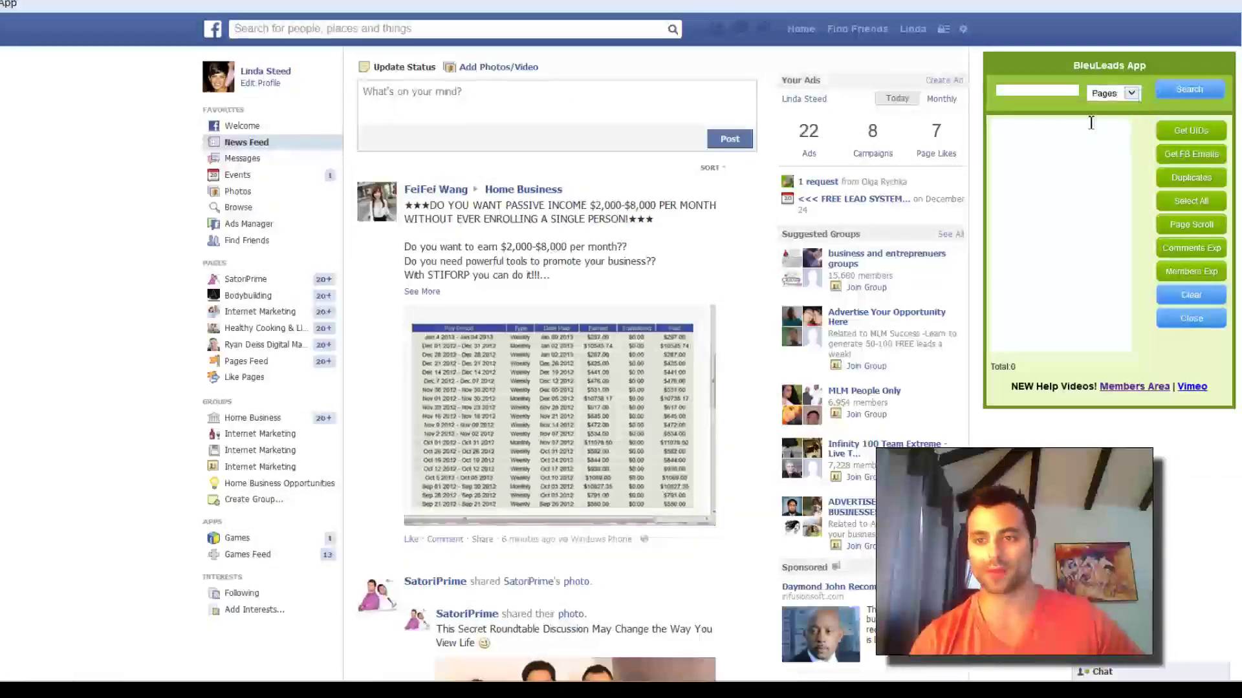
click(1043, 95)
text(bodybuilding)
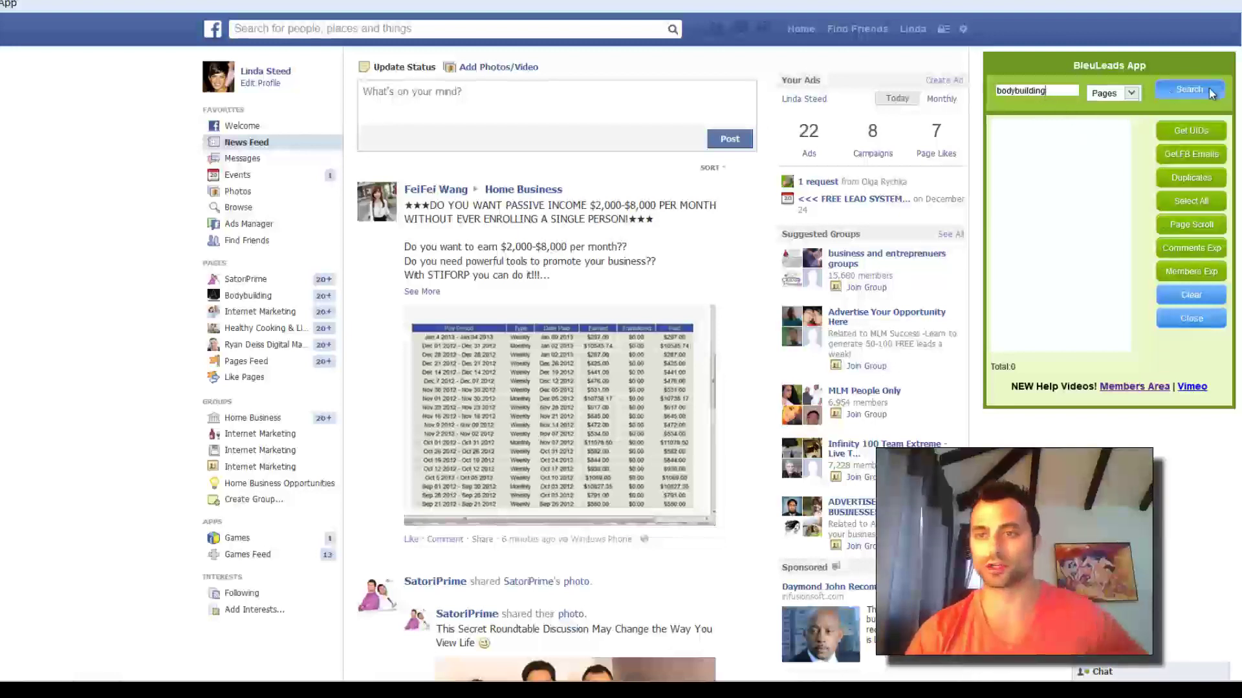
click(1211, 94)
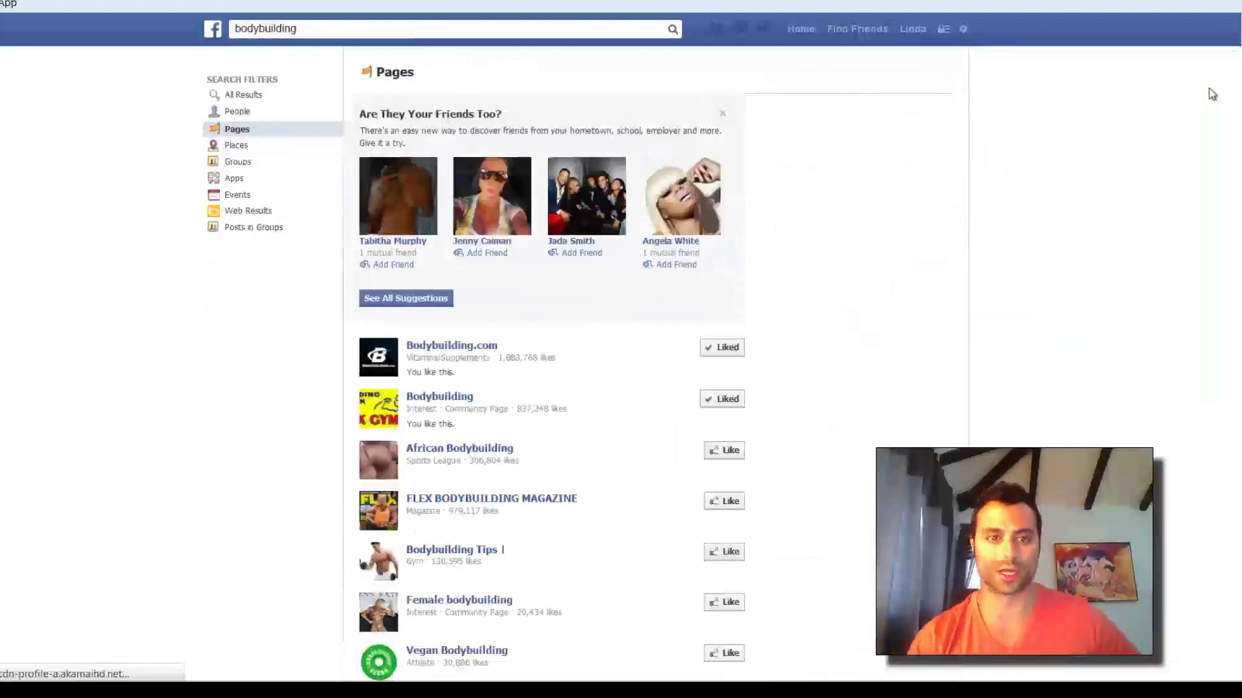
click(722, 115)
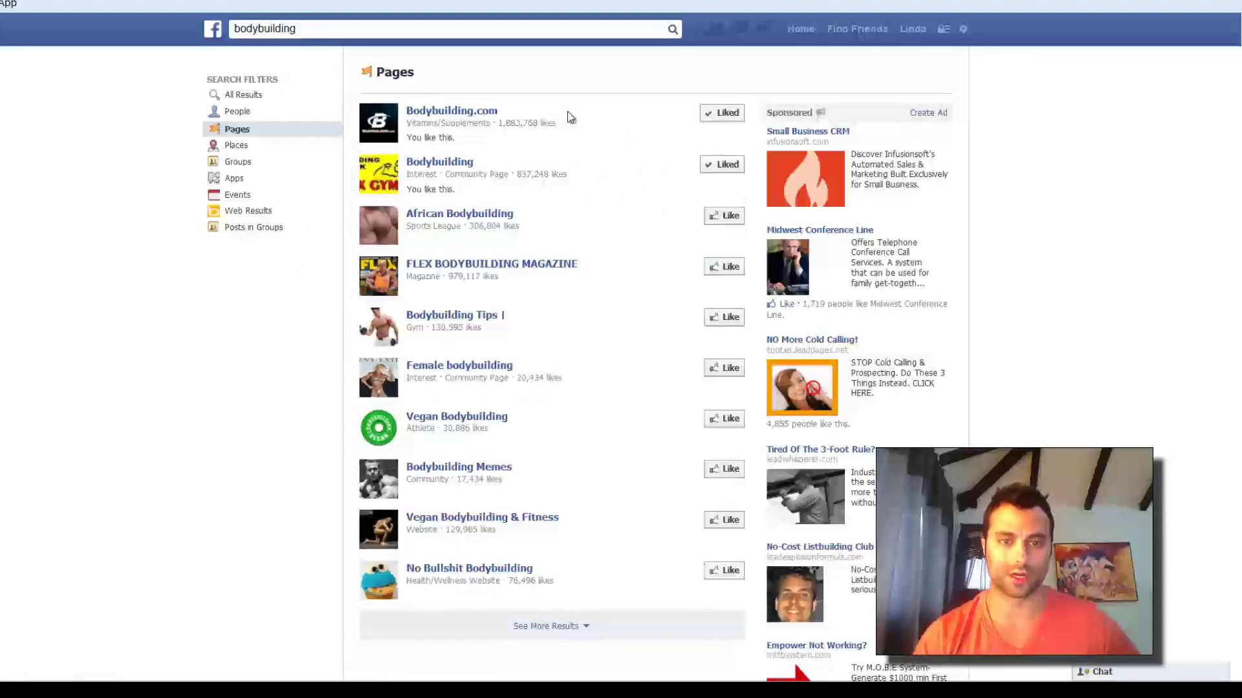
Open the Bodybuilding.com page from the search results and launch the BleuLeads App on it
click(465, 162)
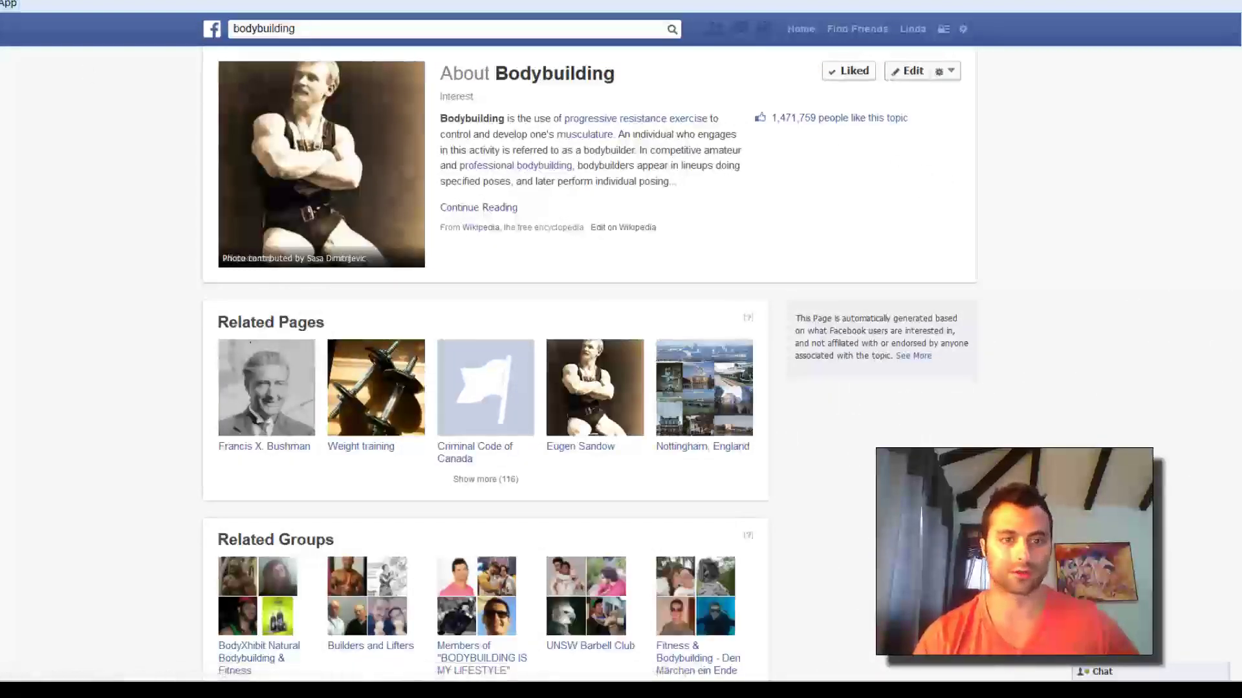
key(alt+Left)
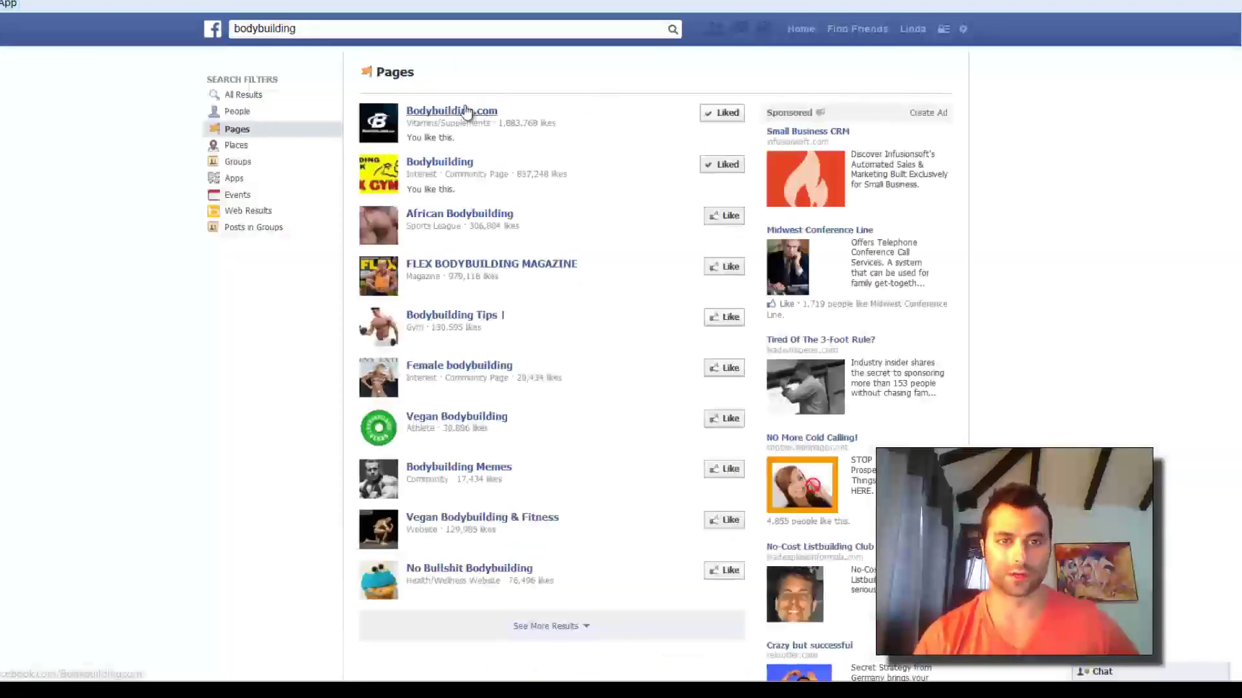
click(467, 110)
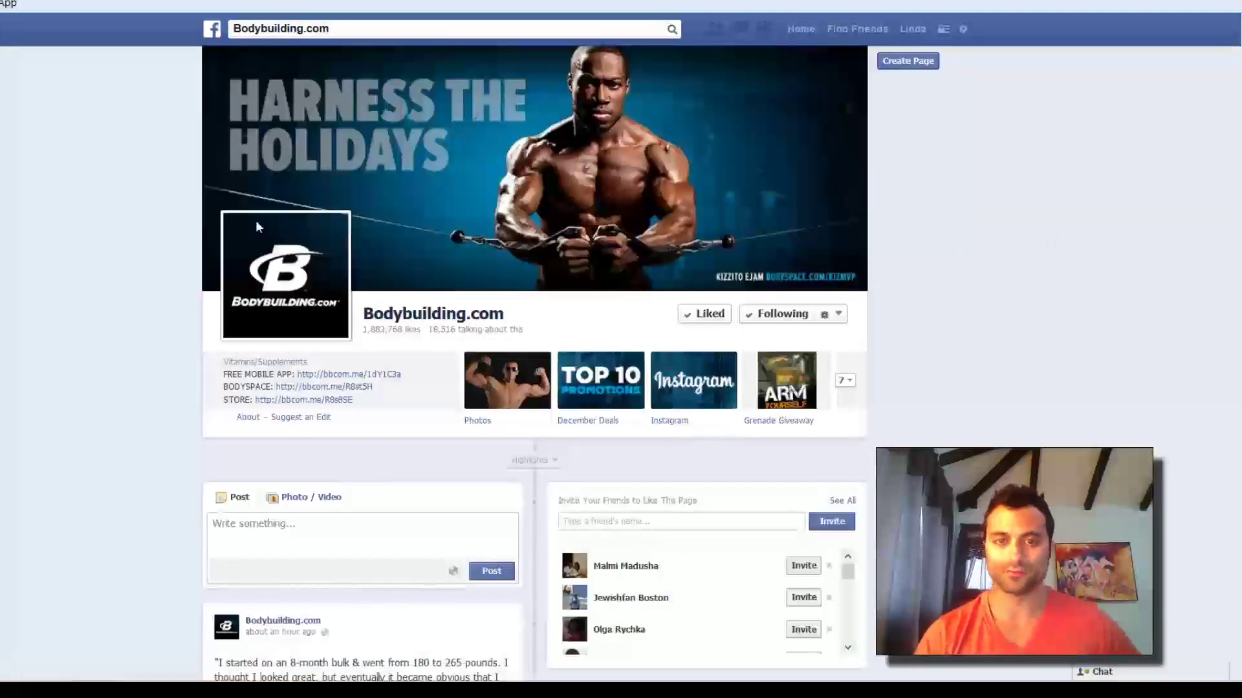
click(8, 4)
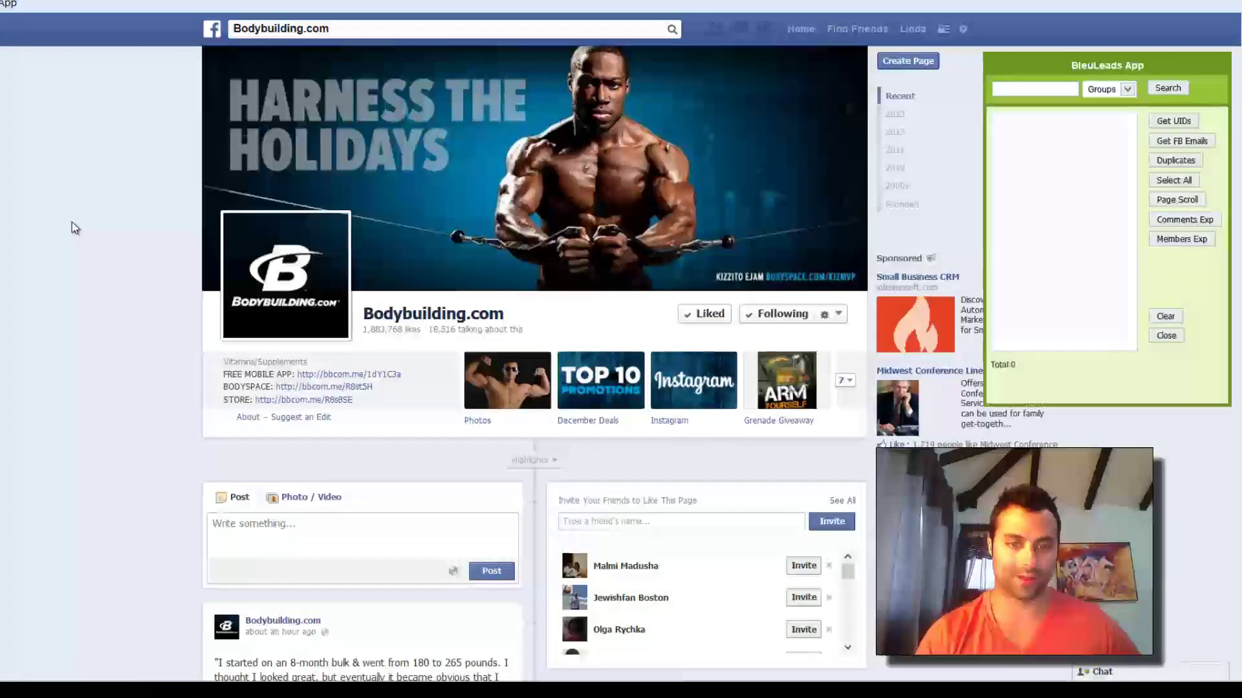
Examine the posts, likes, shares and comments on the Bodybuilding.com page as a source of engaged users
scroll(100, 283, down, 5)
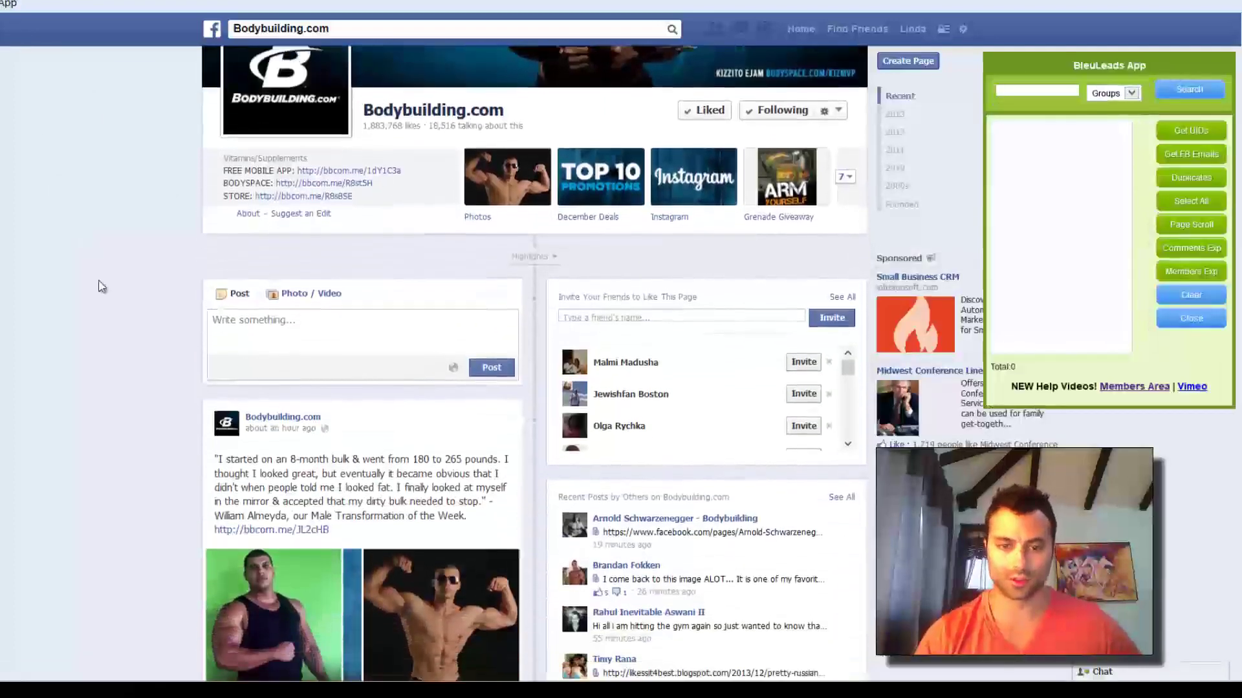
scroll(99, 282, down, 2)
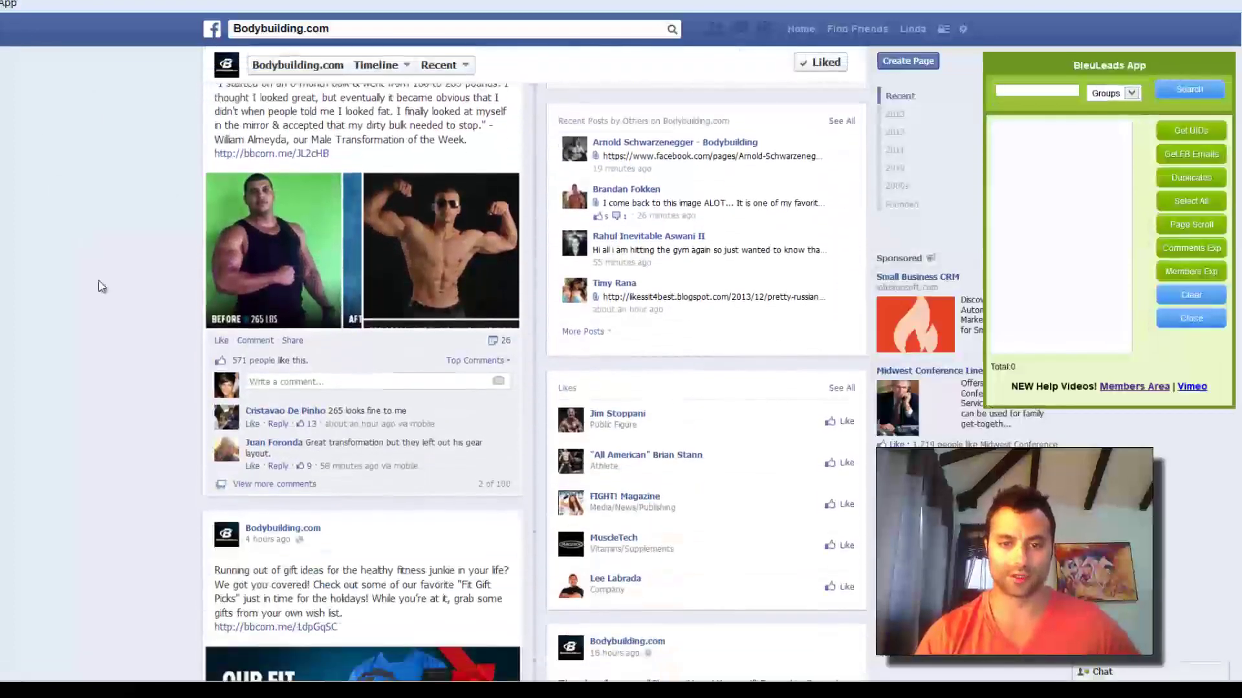
scroll(100, 283, up, 2)
scroll(100, 283, down, 1)
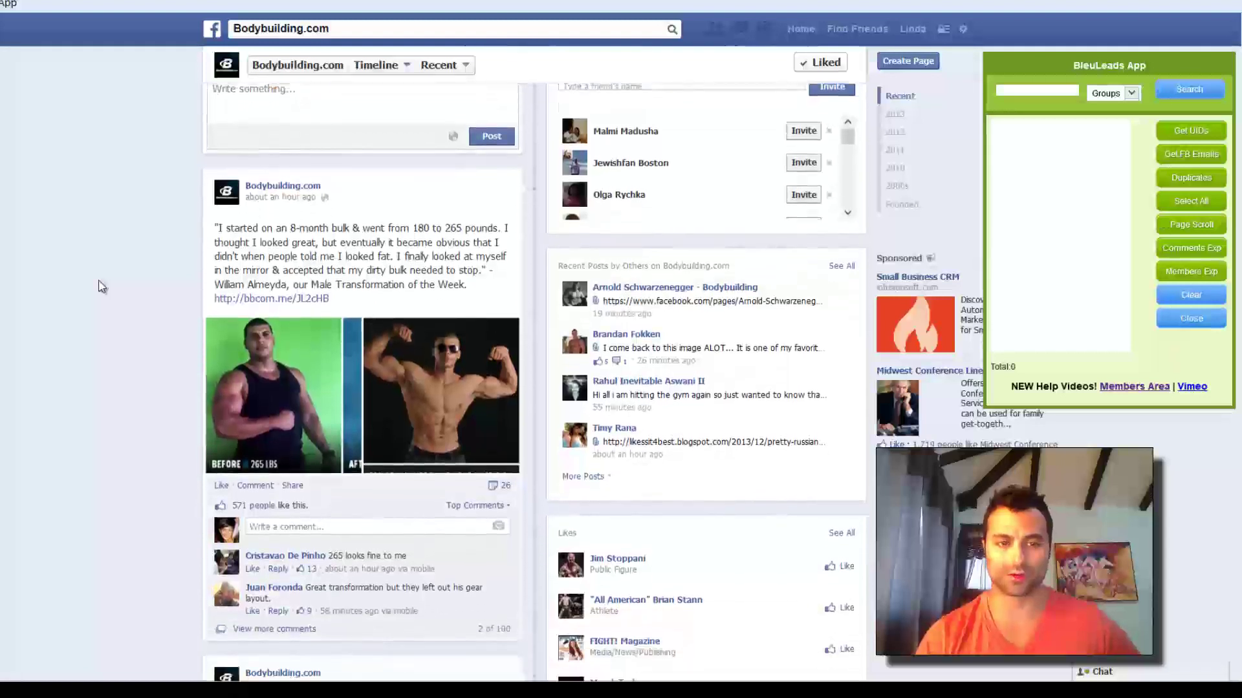
scroll(100, 283, down, 2)
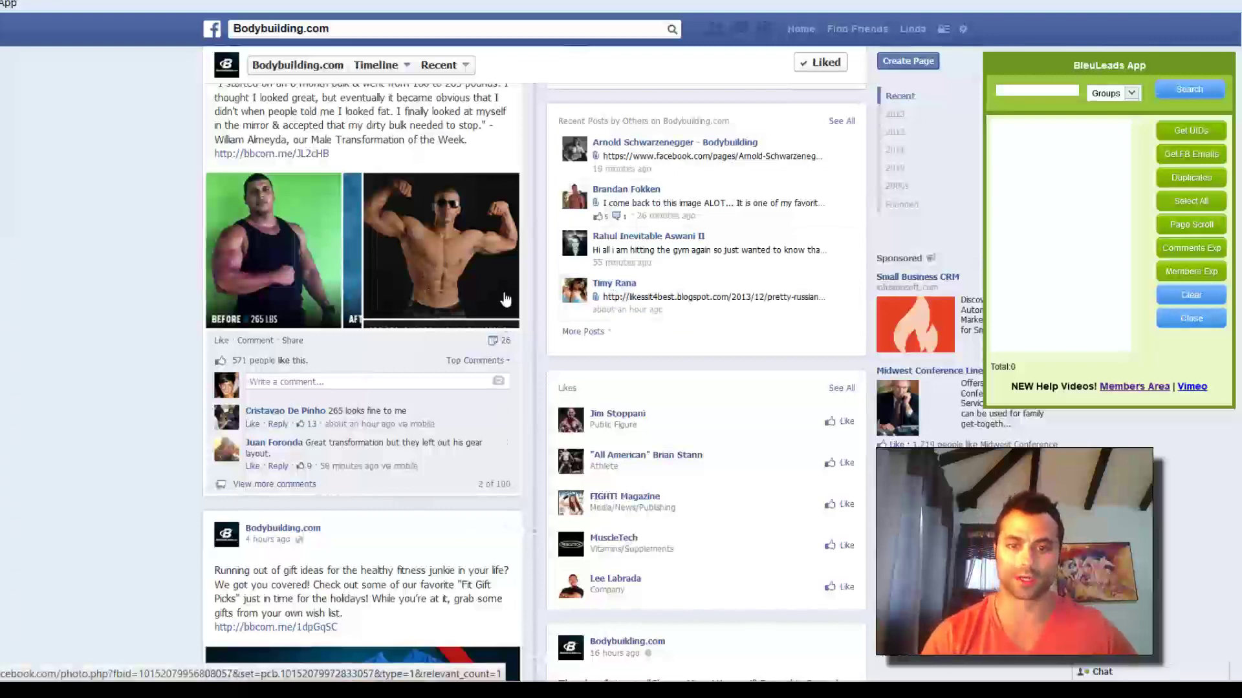
scroll(507, 302, down, 4)
scroll(507, 302, down, 4)
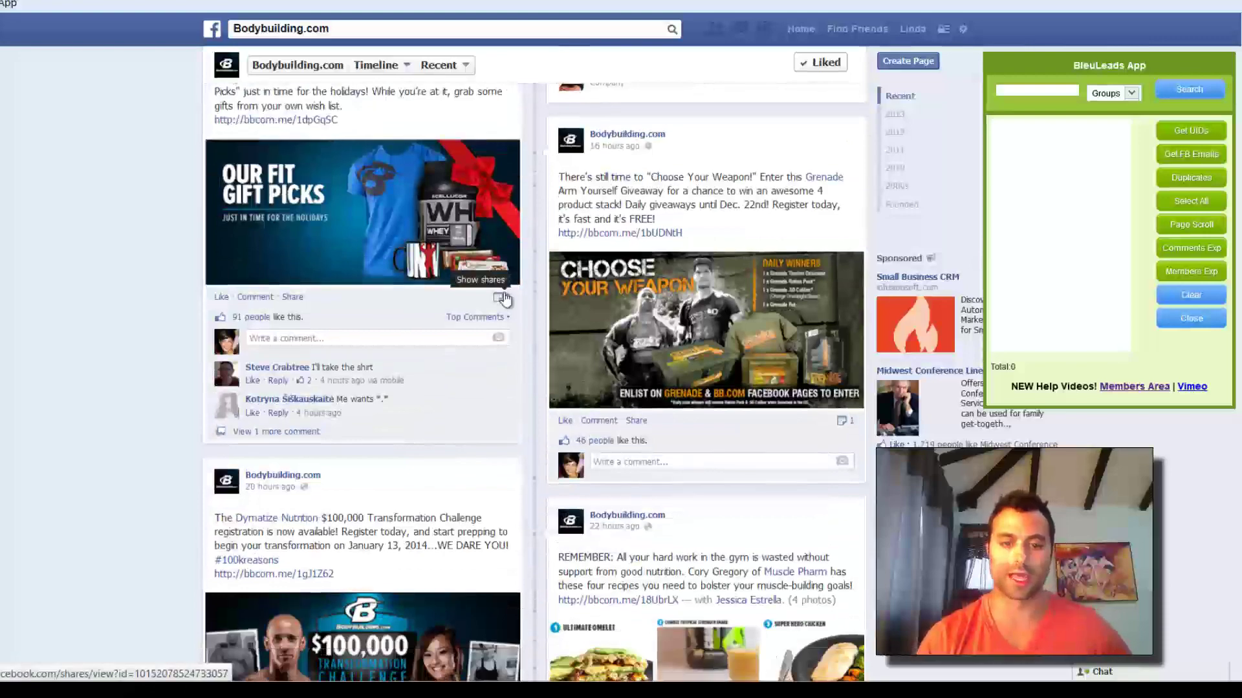
scroll(502, 327, up, 1)
scroll(504, 297, up, 10)
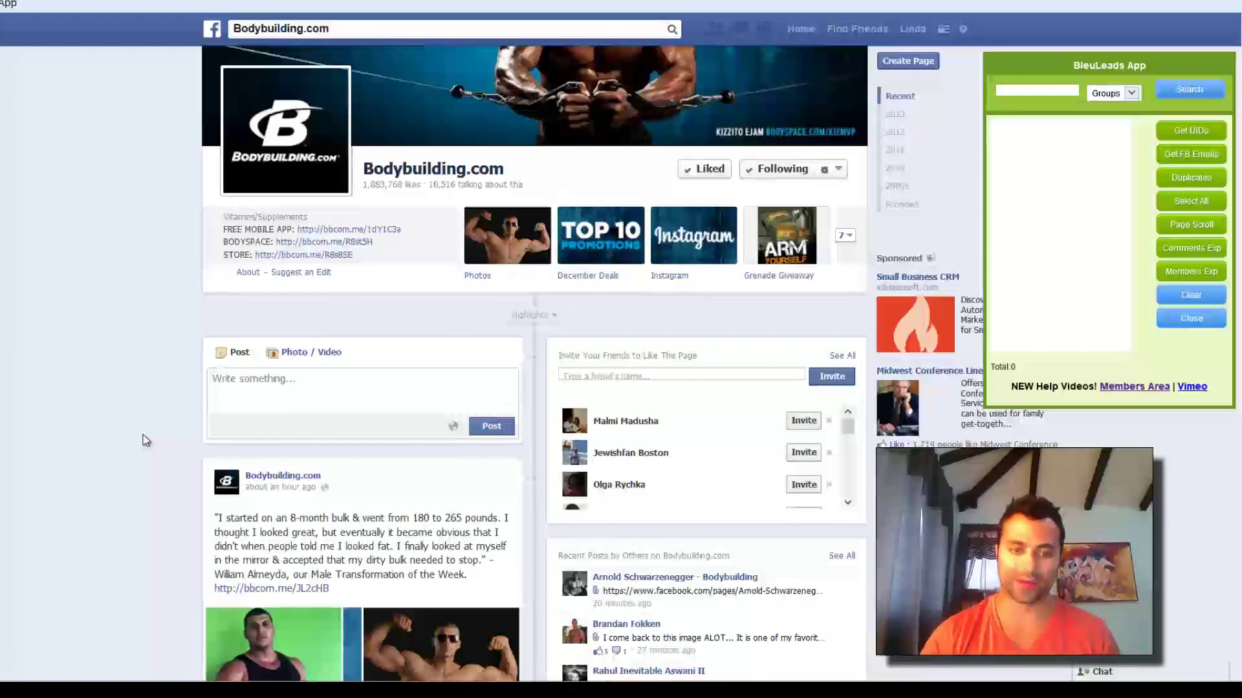
scroll(144, 438, down, 3)
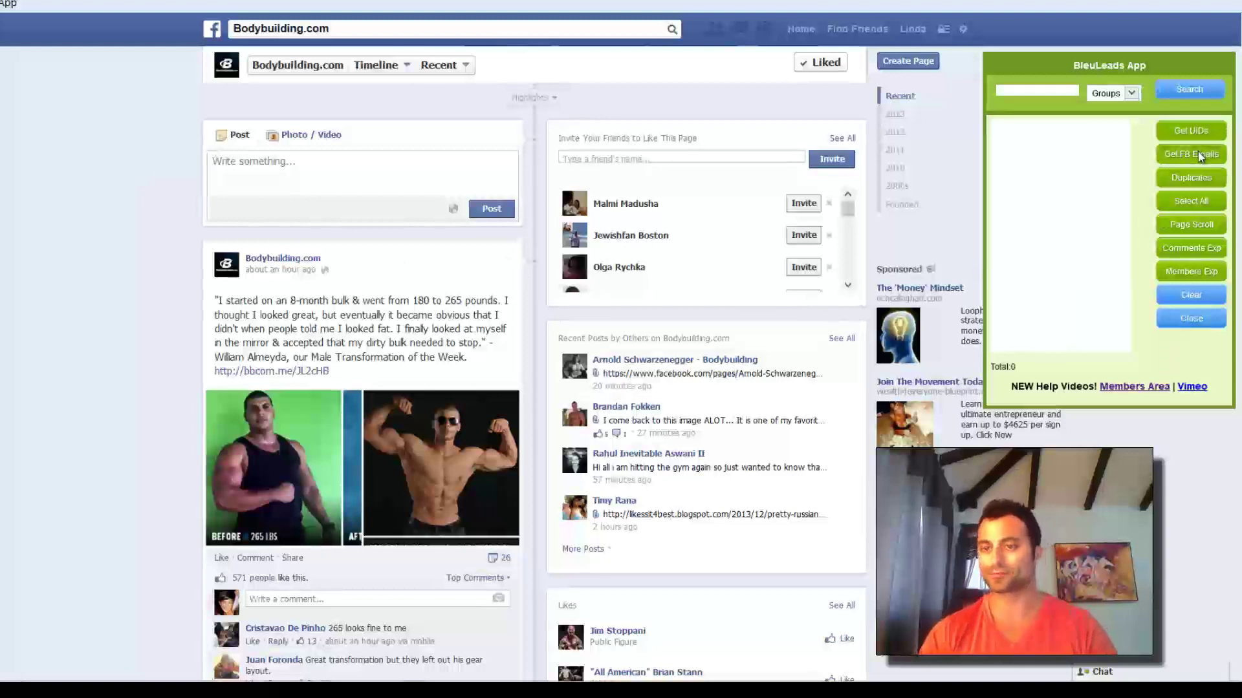
Auto-scroll the Bodybuilding.com page with the BleuLeads App to load more posts, and expand their comments
click(1185, 228)
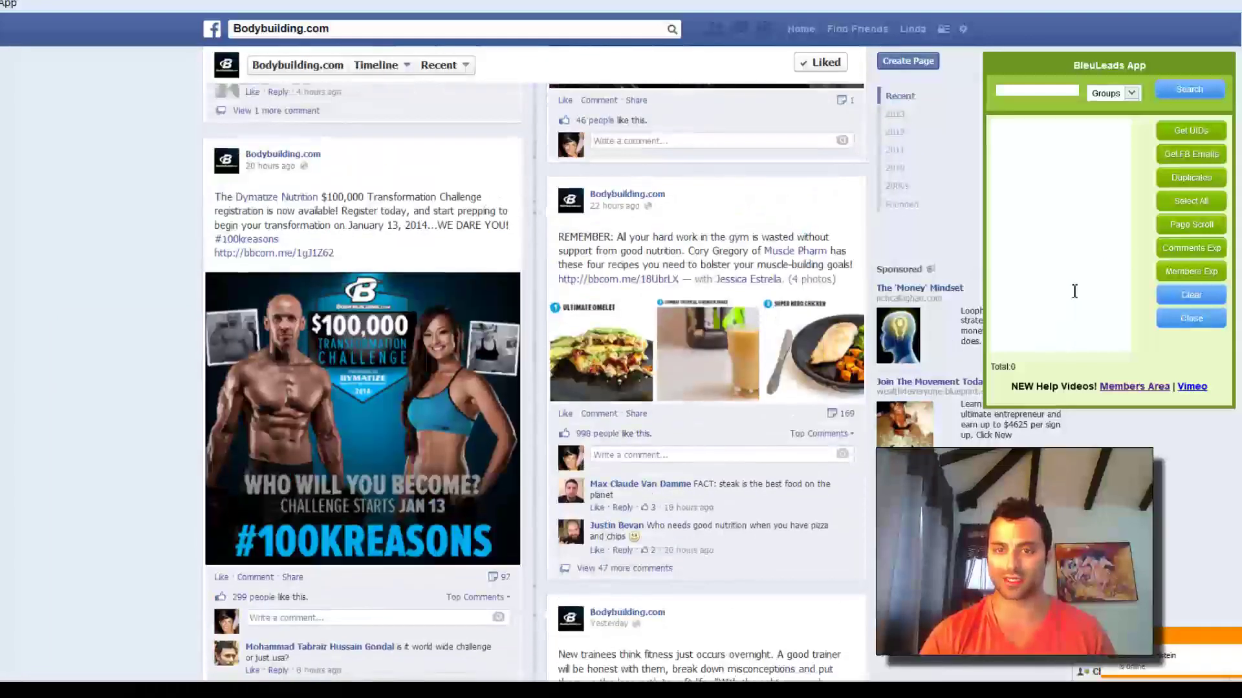
click(1189, 251)
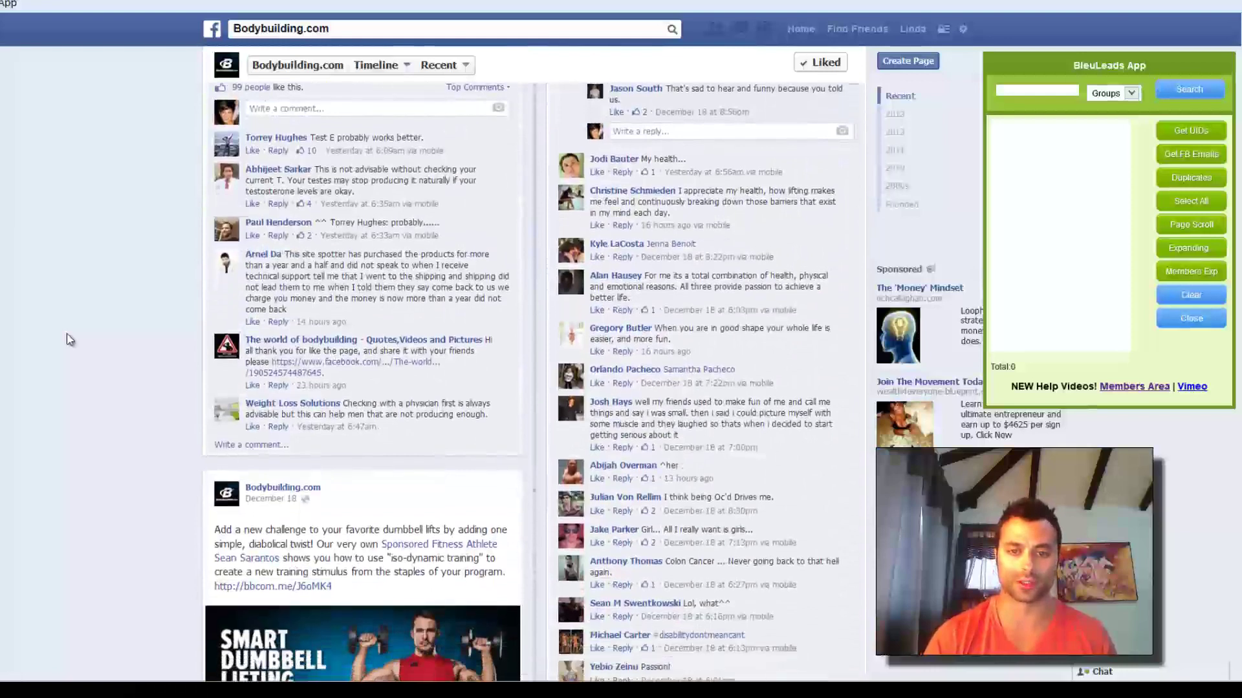
click(1177, 224)
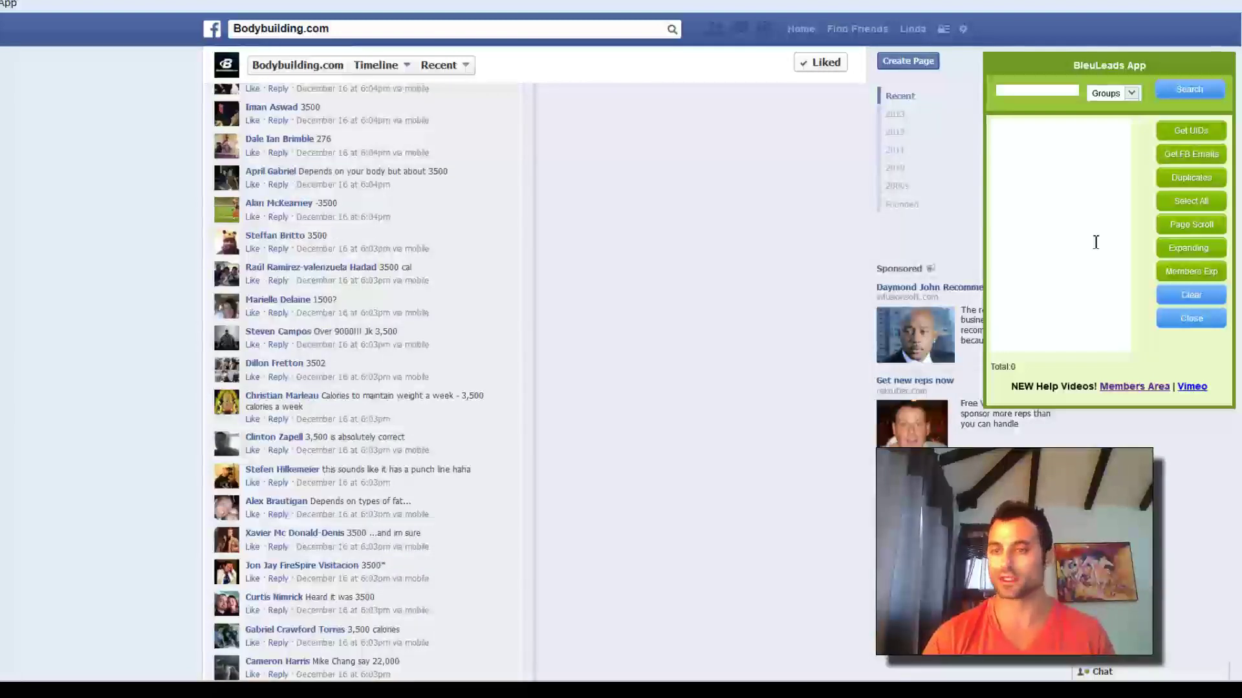
Extract the user IDs from the Bodybuilding.com page and copy the full list into a blank Notepad document
click(1200, 131)
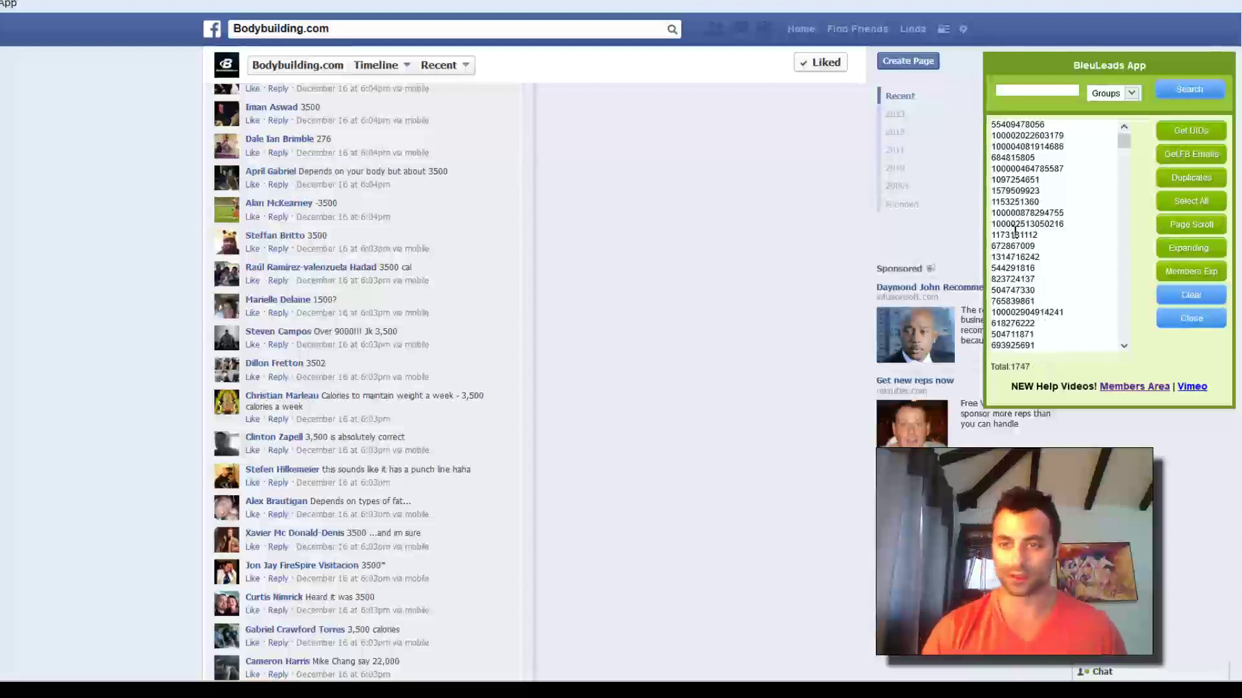
key(ctrl+a)
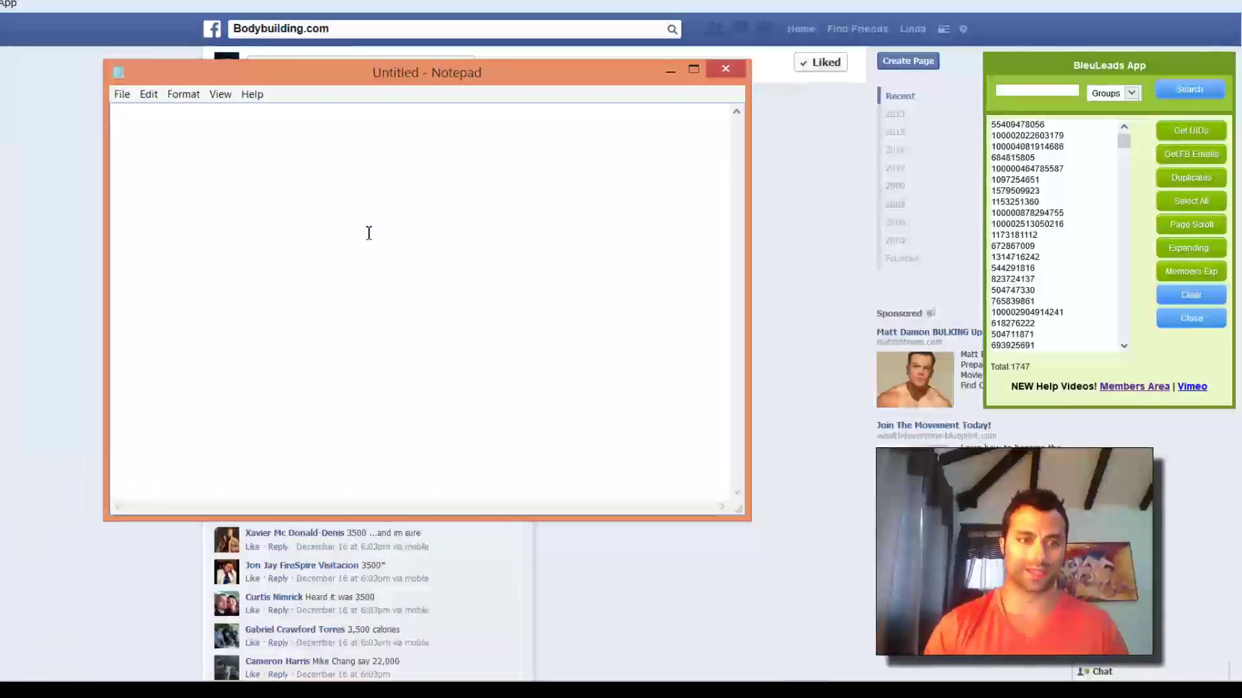
key(ctrl+v)
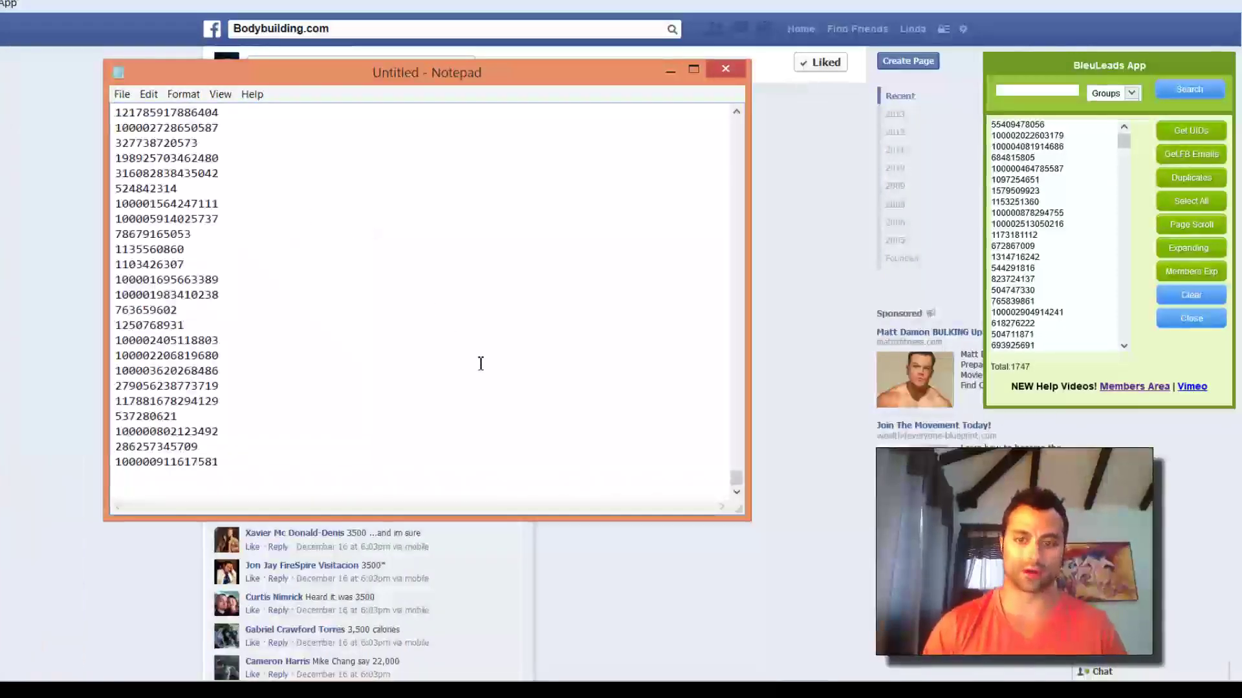
click(811, 265)
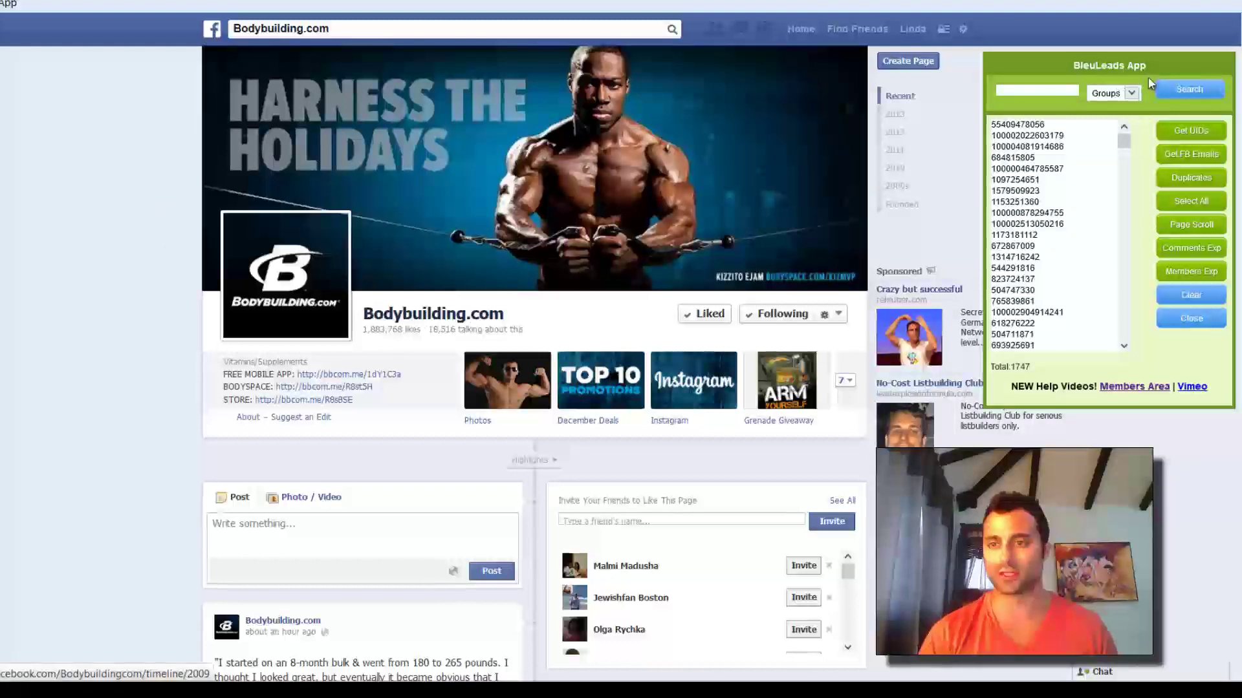
Search Groups for "bodybuilding" with the BleuLeads App, confirming that the collected UID data is saved
click(1118, 97)
click(1053, 95)
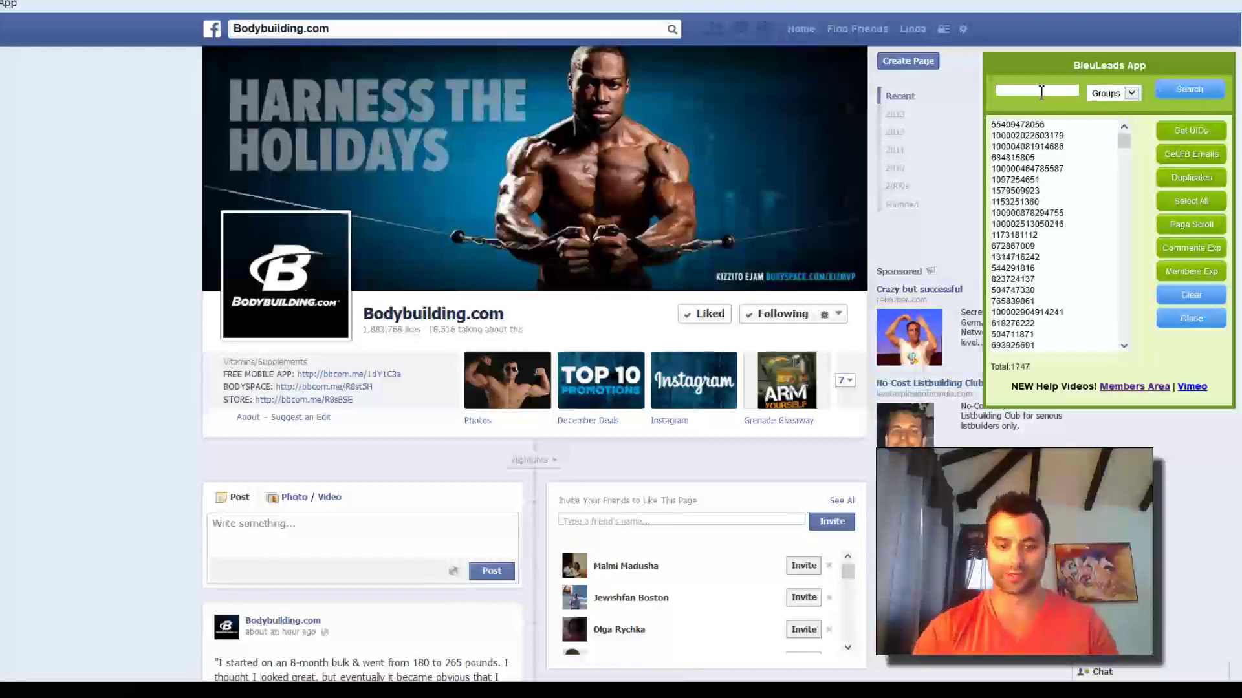
text(bodybuildin)
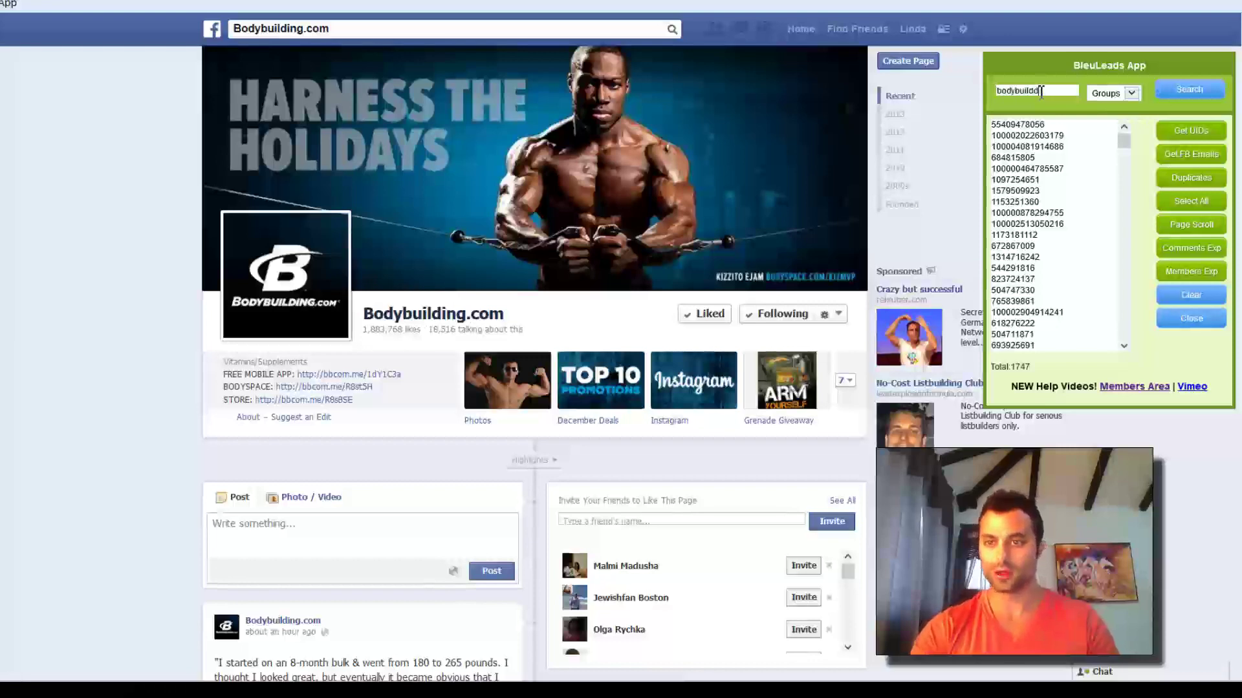
text(g)
click(1187, 89)
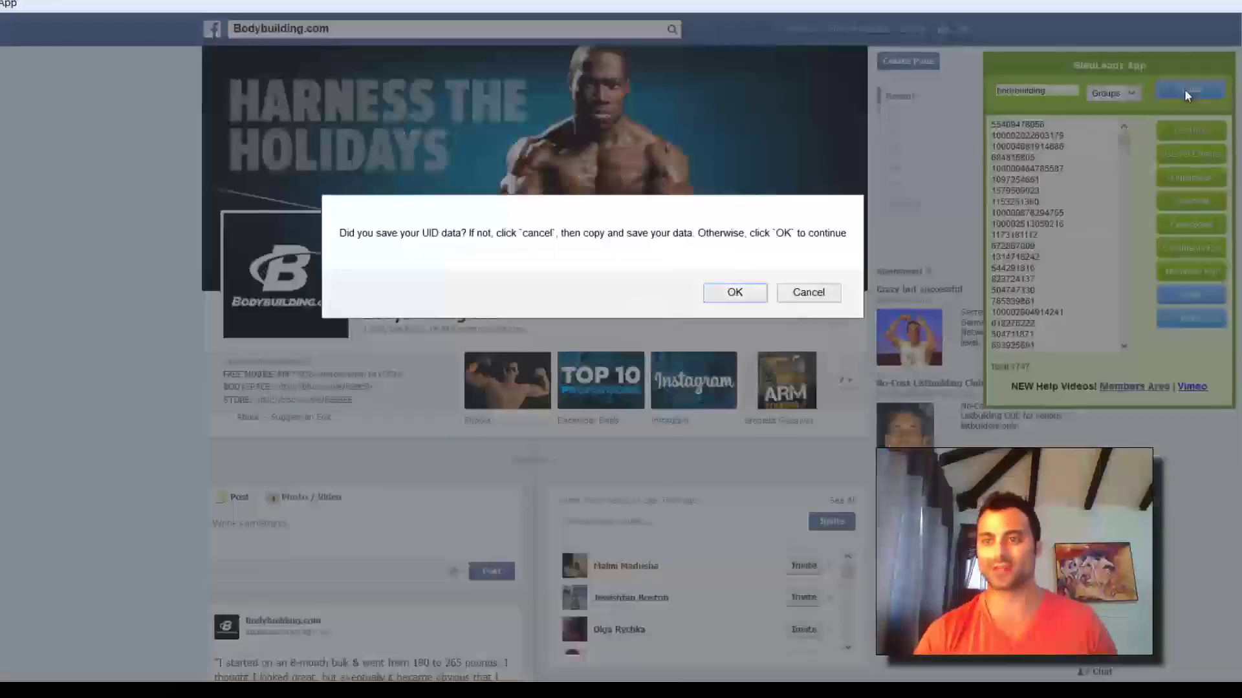
click(746, 297)
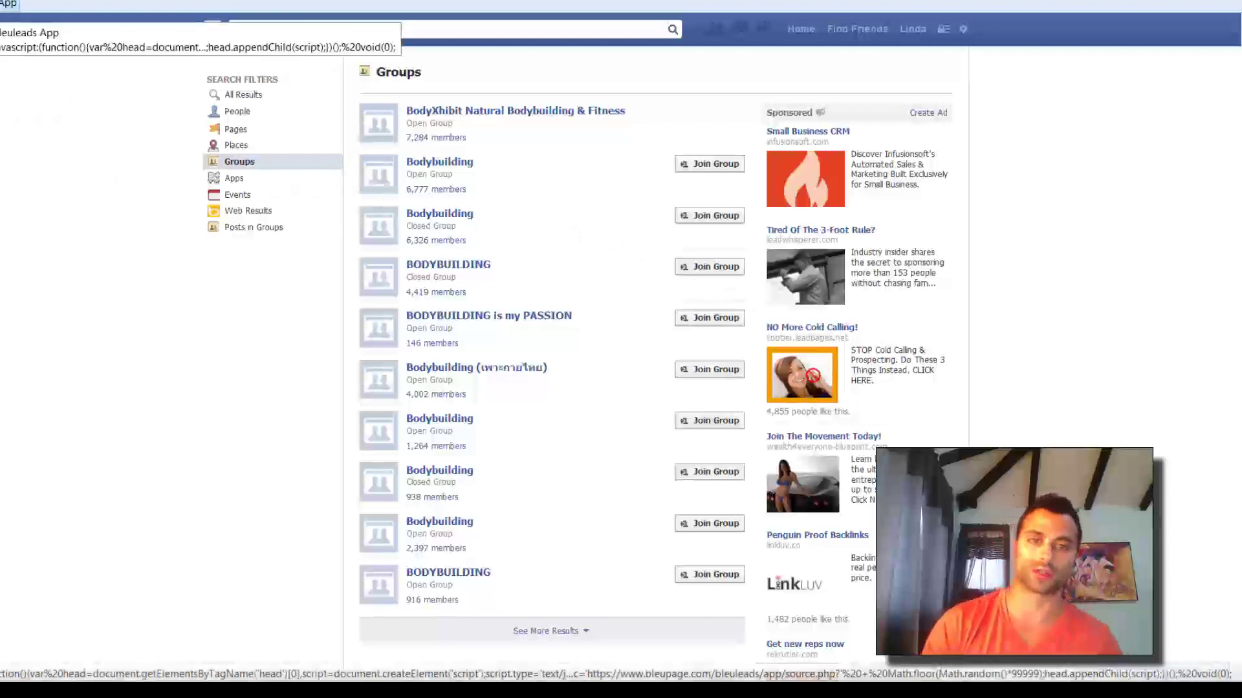
Launch the BleuLeads App on the results, expand the members of BodyXhibit Natural Bodybuilding & Fitness, and extract their user IDs
click(9, 5)
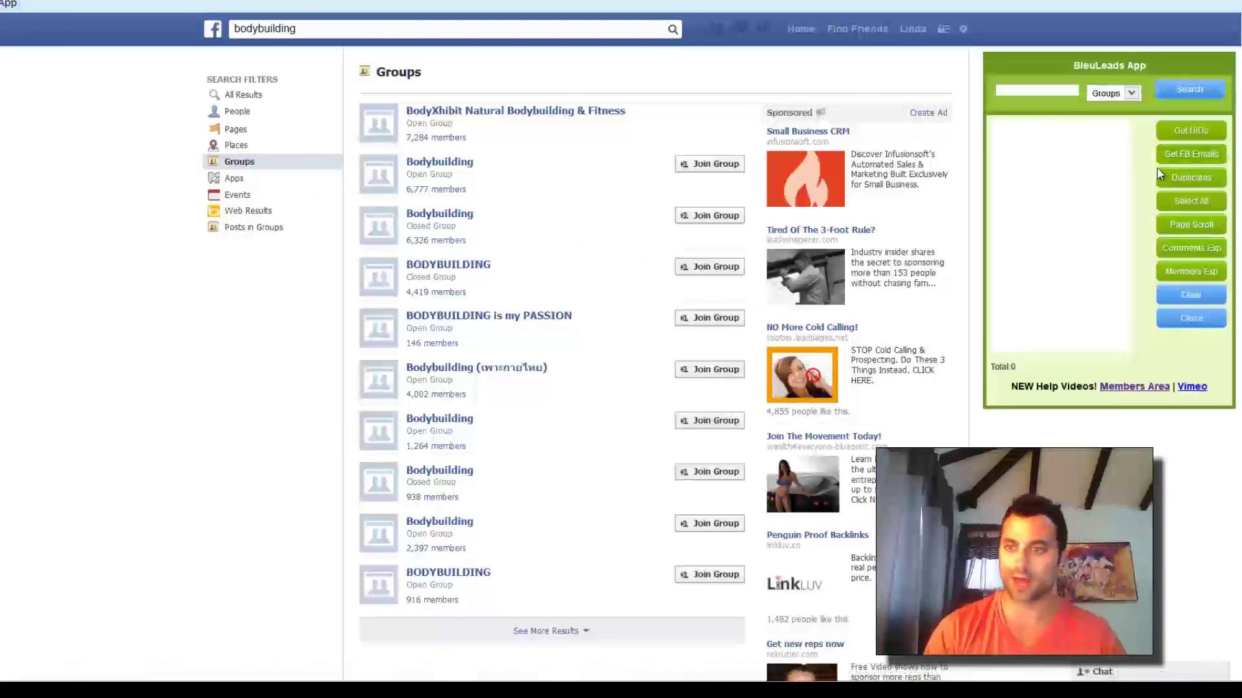
click(1204, 272)
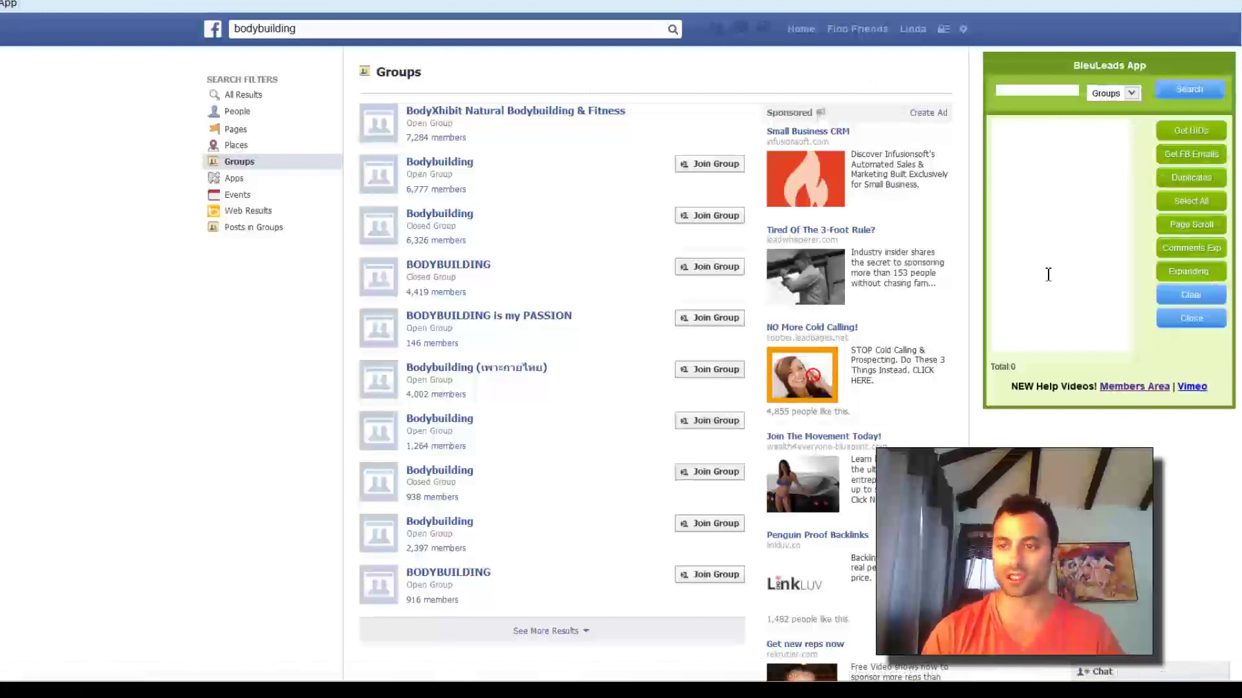
click(452, 138)
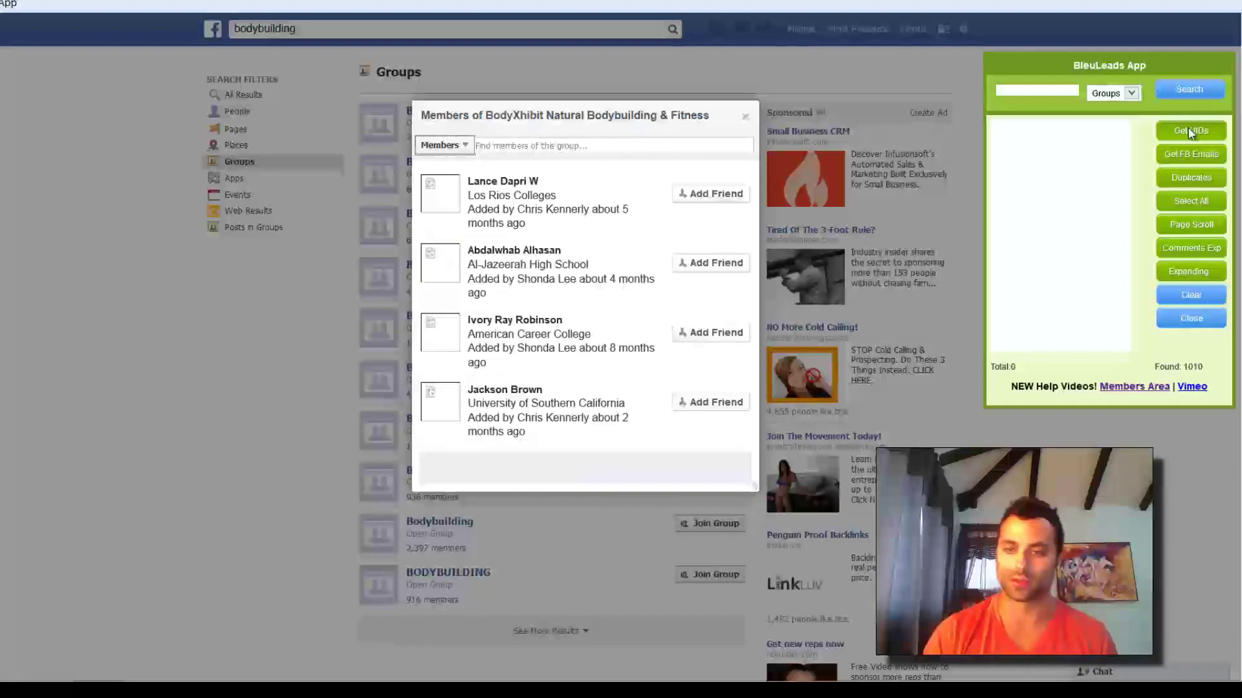
click(1191, 131)
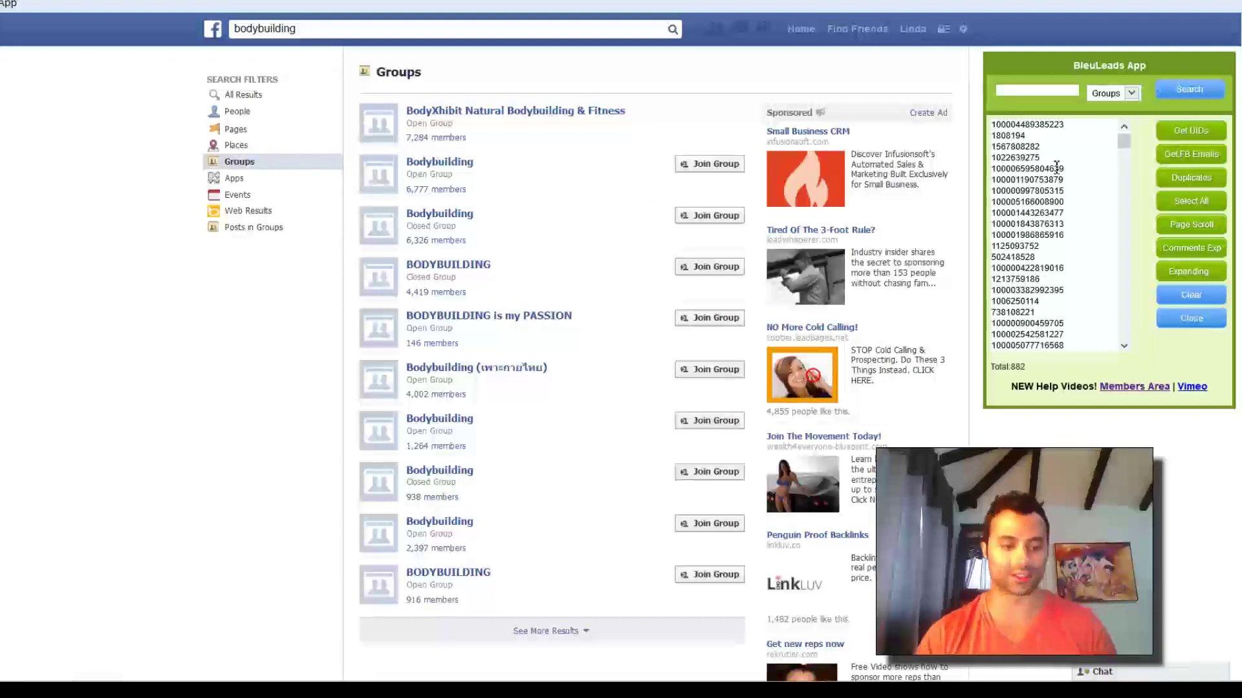
Copy all the group members' user IDs and paste them into the Notepad document
key(ctrl+a)
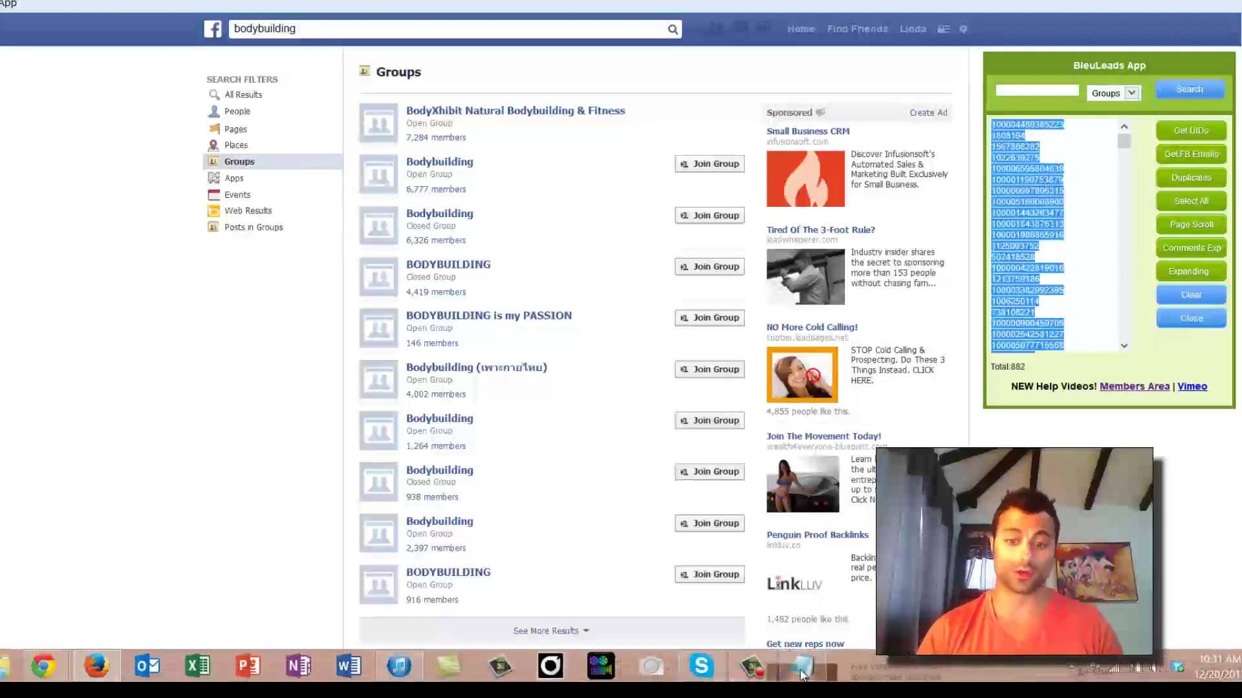
click(801, 675)
key(ctrl+v)
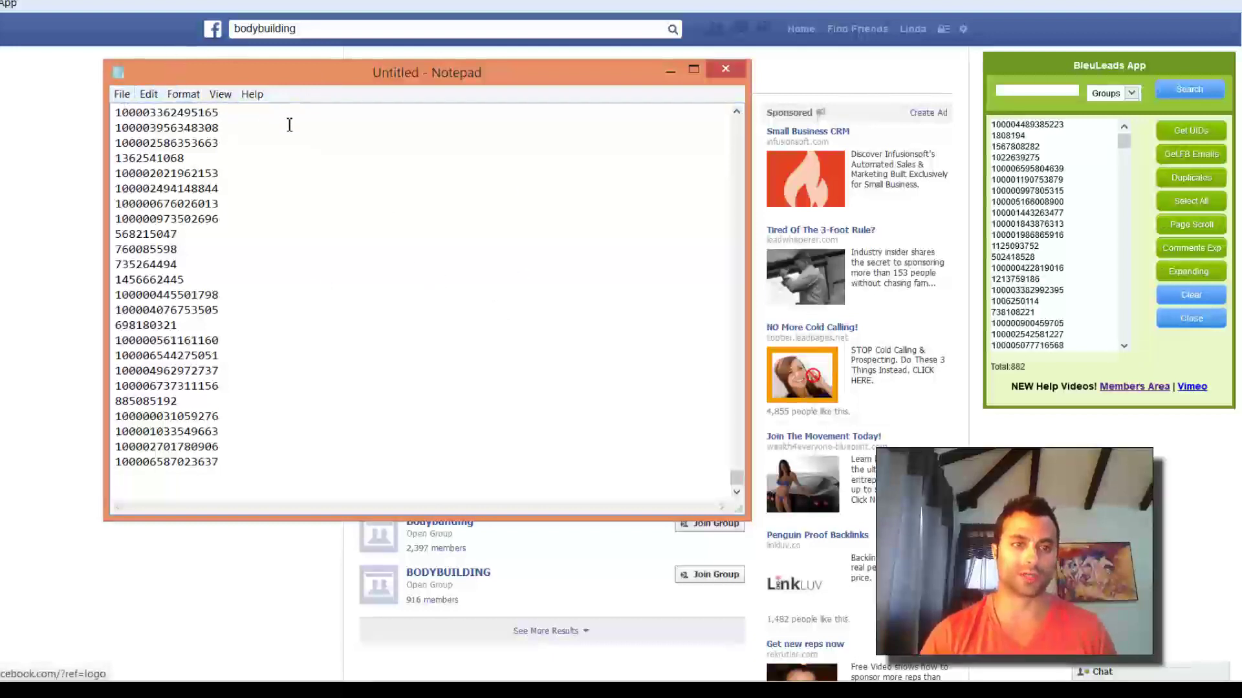
Start a new data file audience in the ad's audience settings, named "Bodybuilding" with the description "Bodybuilding Dec 2013"
click(74, 155)
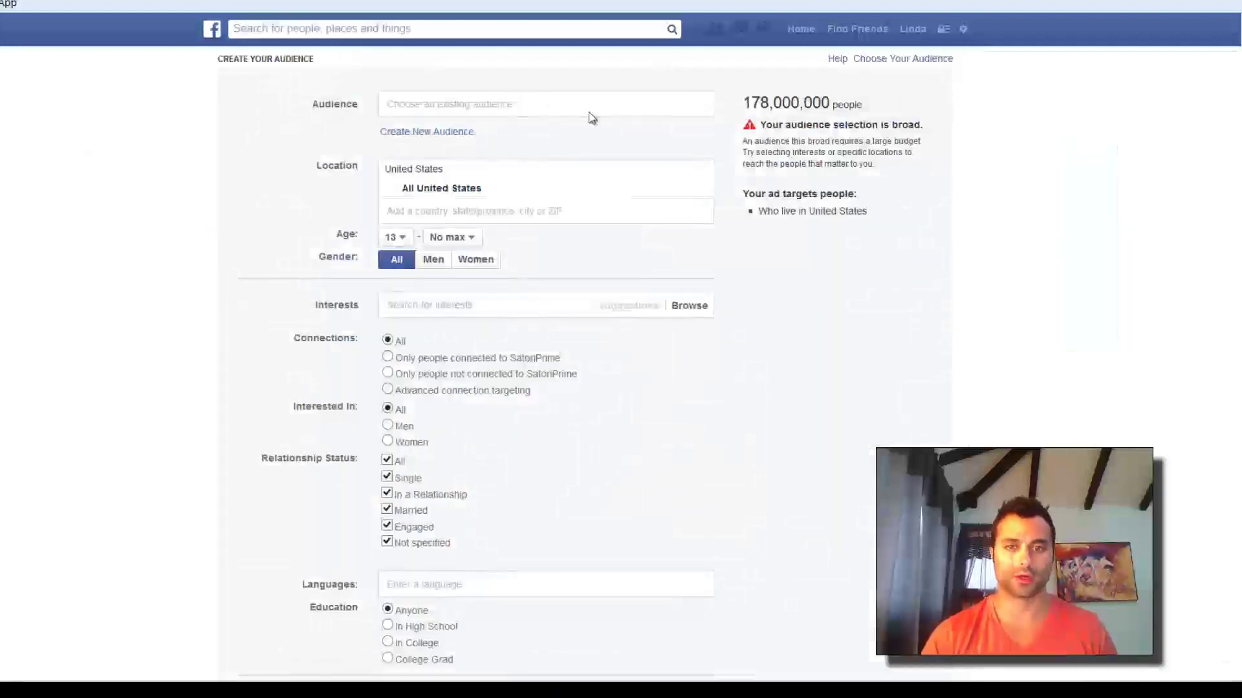
click(444, 133)
click(539, 298)
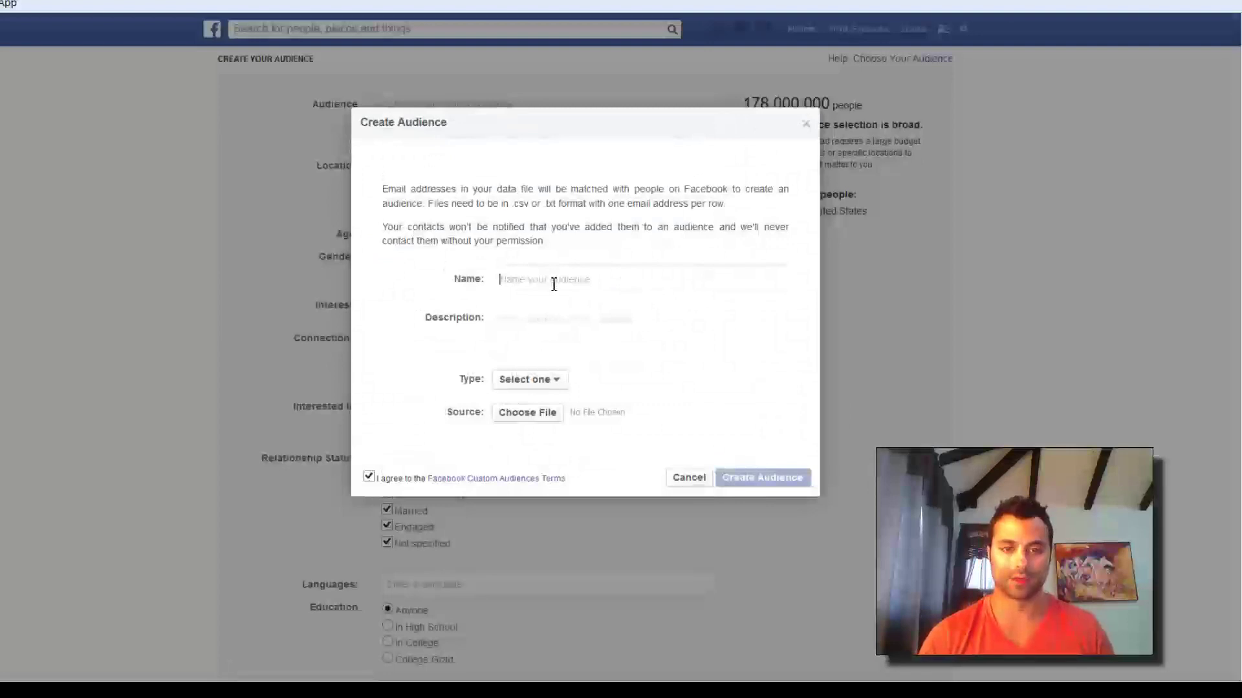
text(Bodybu)
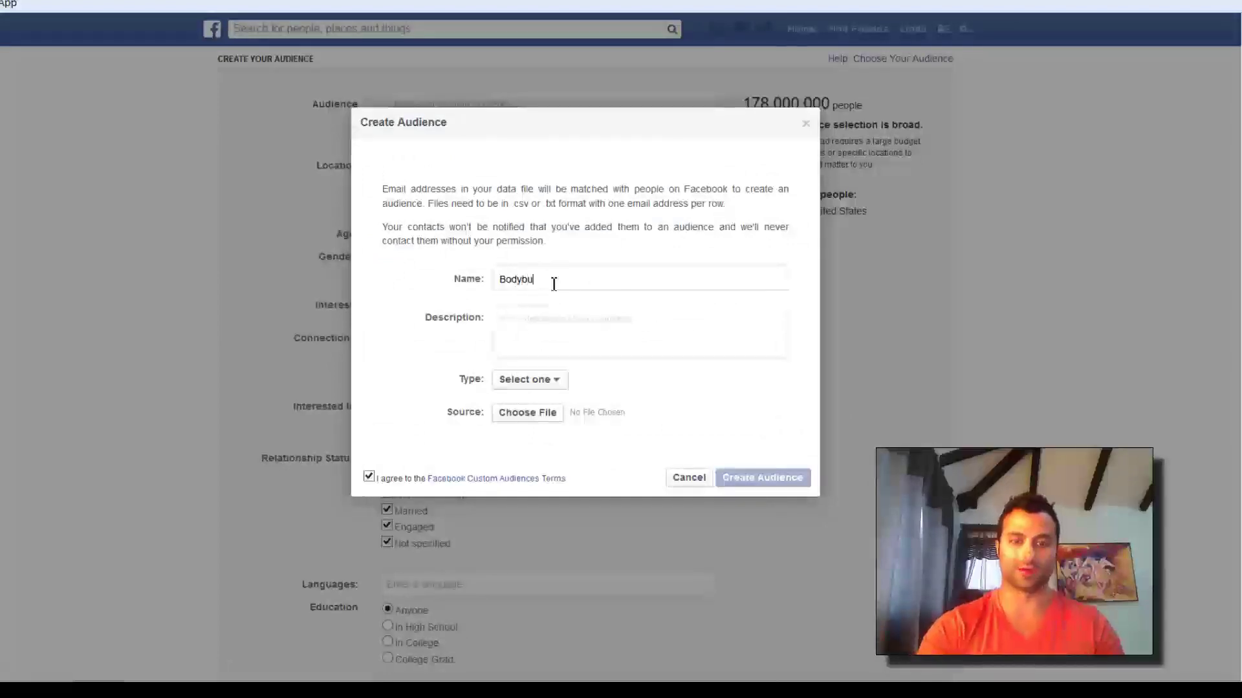
text(ilding)
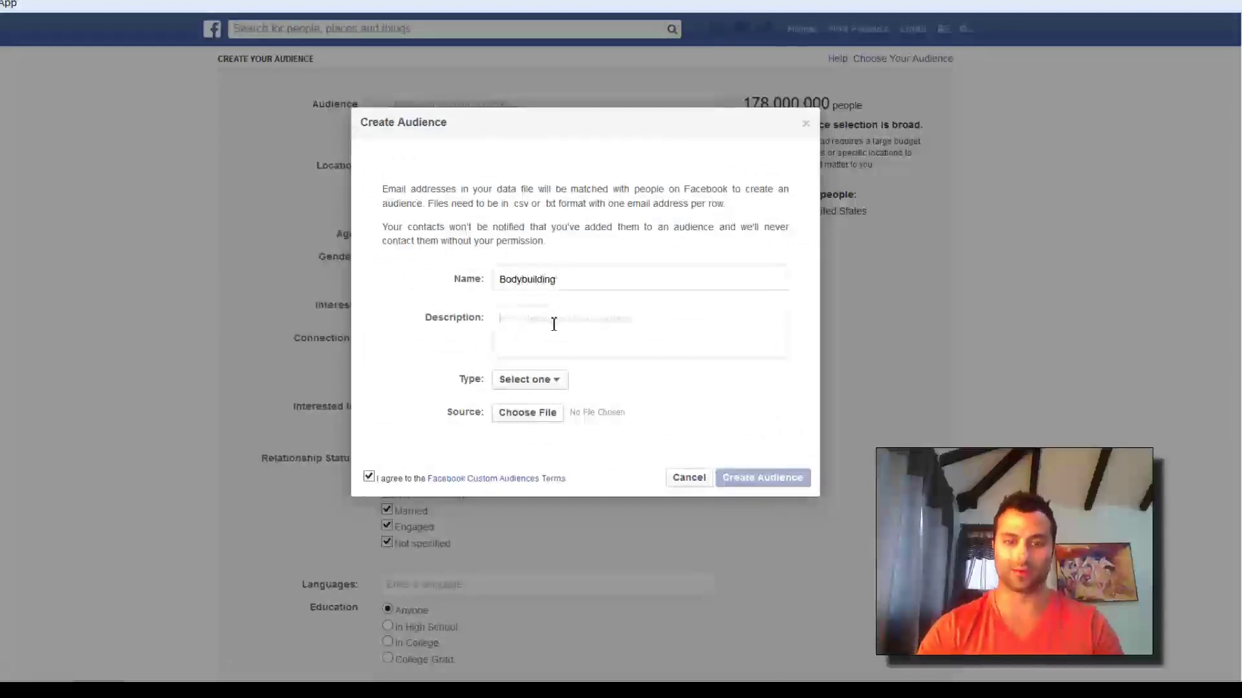
text(Bodybuild)
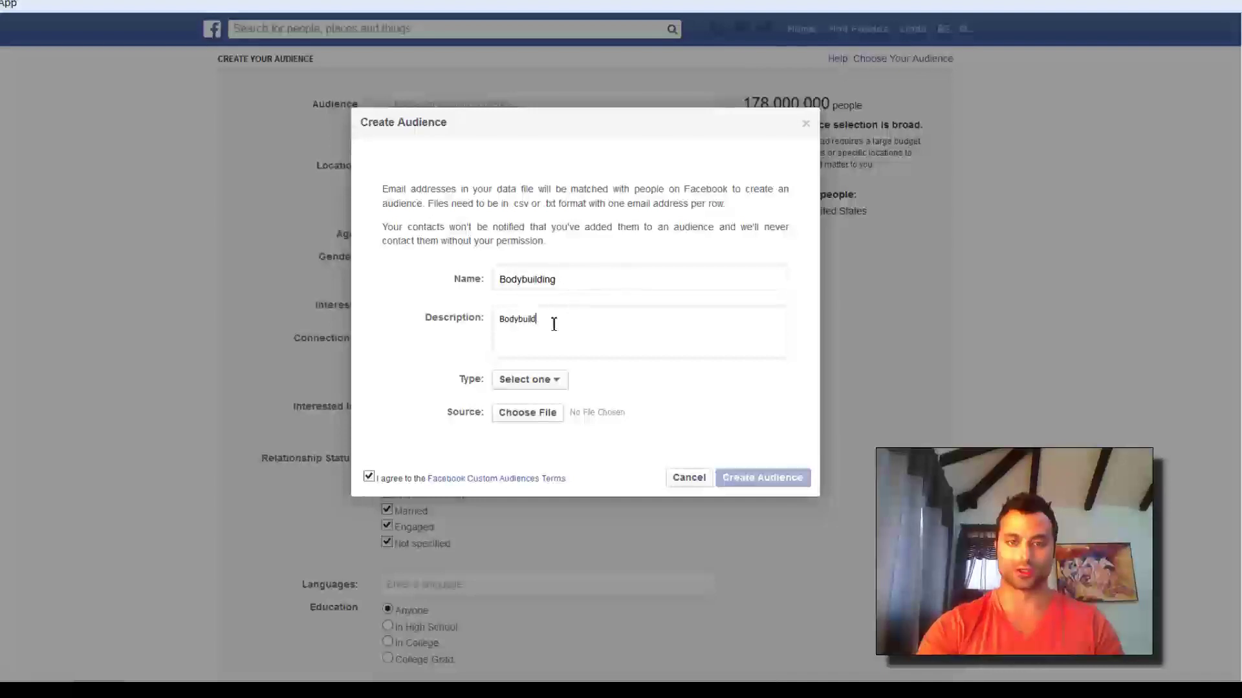
text(ing Dec)
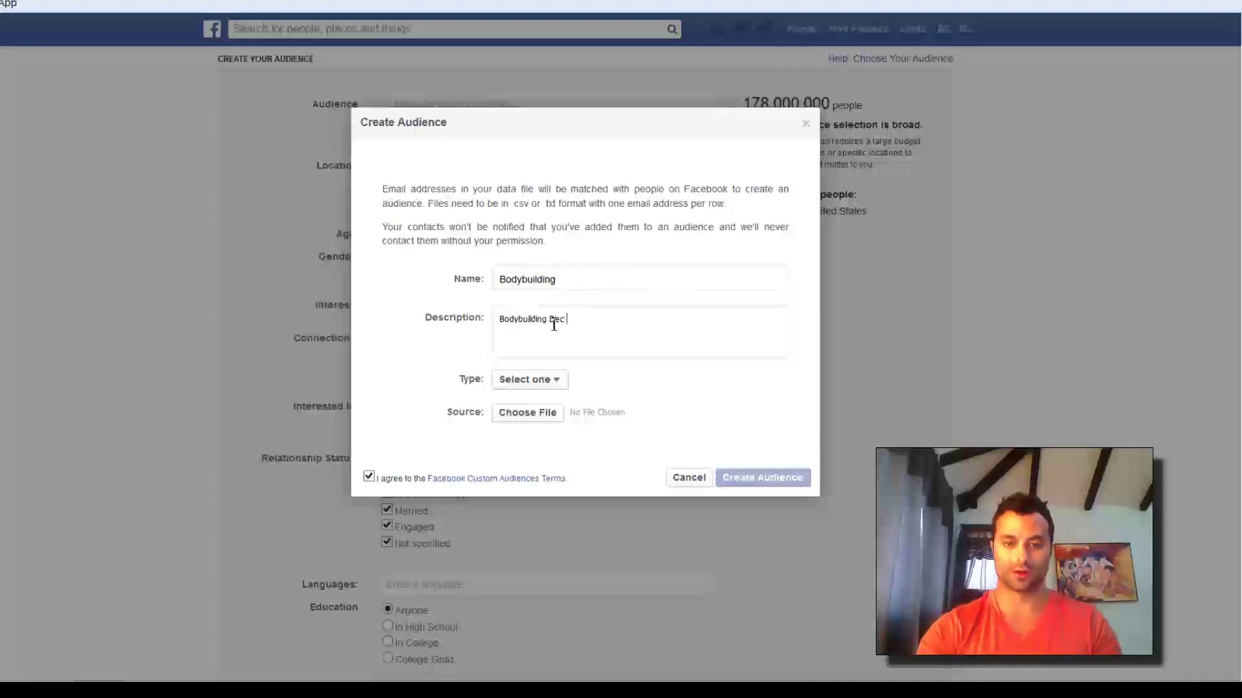
text( 2013)
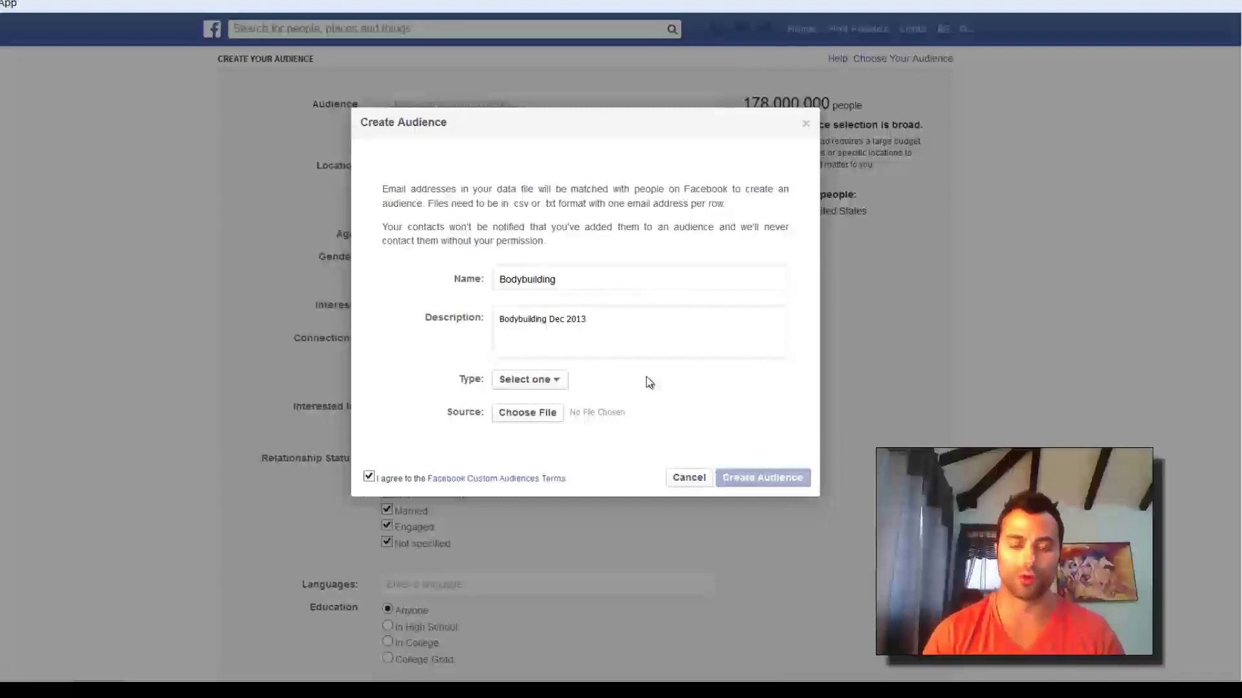
Try a User IDs audience with bodybuilding.txt from the Dropbox UIDs folder's Fitness subfolder as the source, and cancel its creation
click(548, 384)
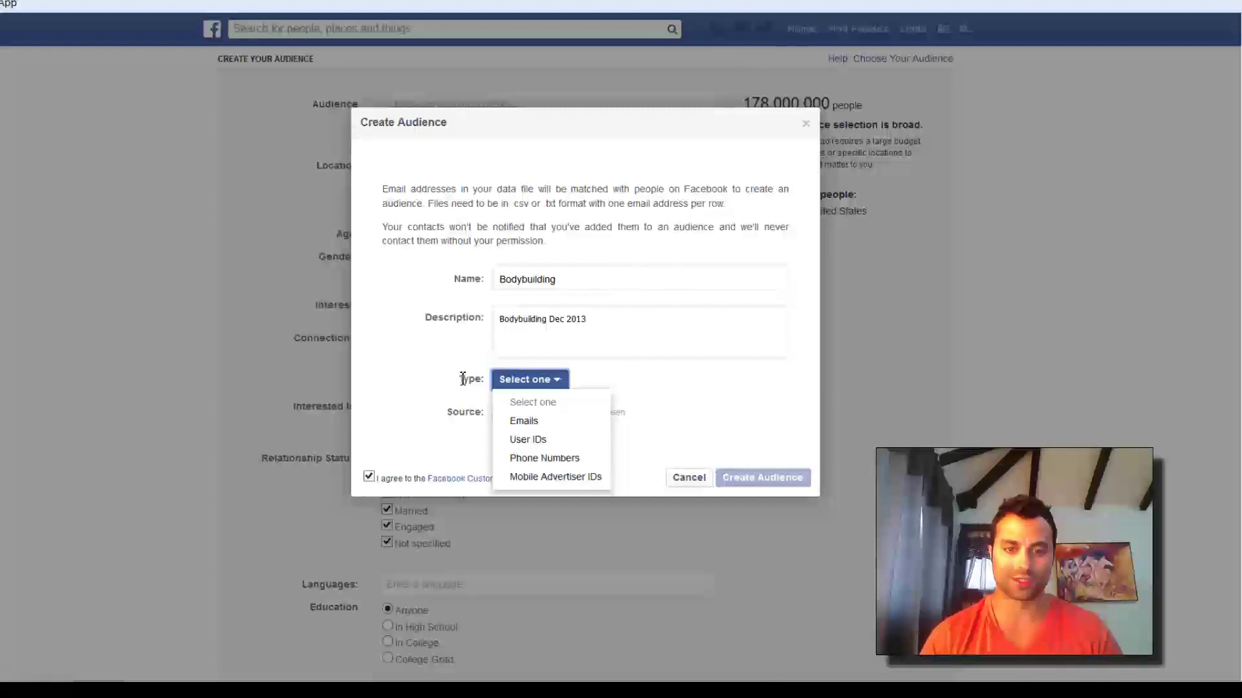
click(553, 443)
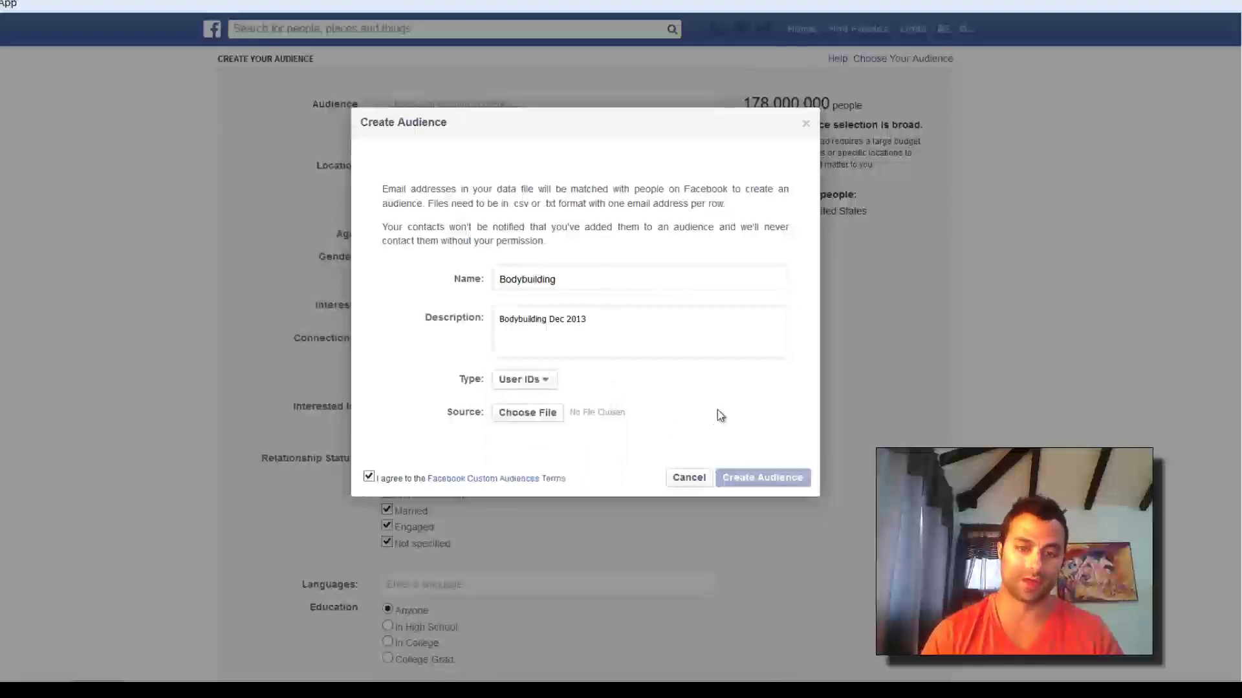
click(532, 415)
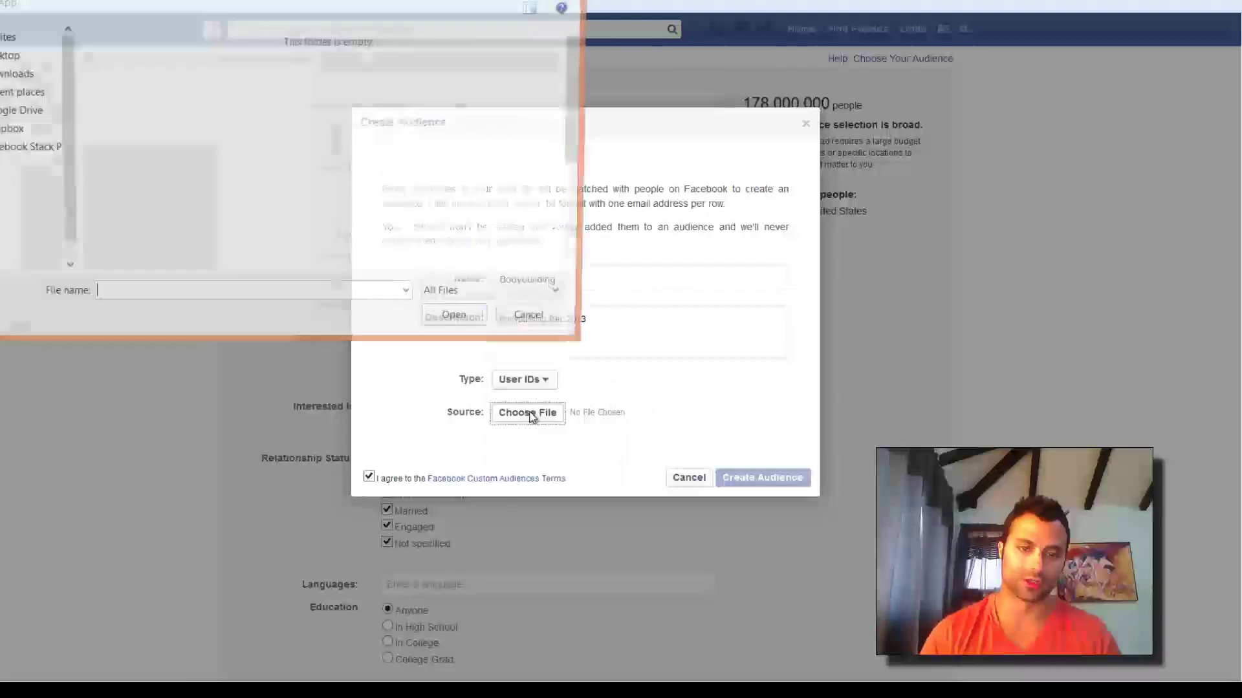
click(19, 130)
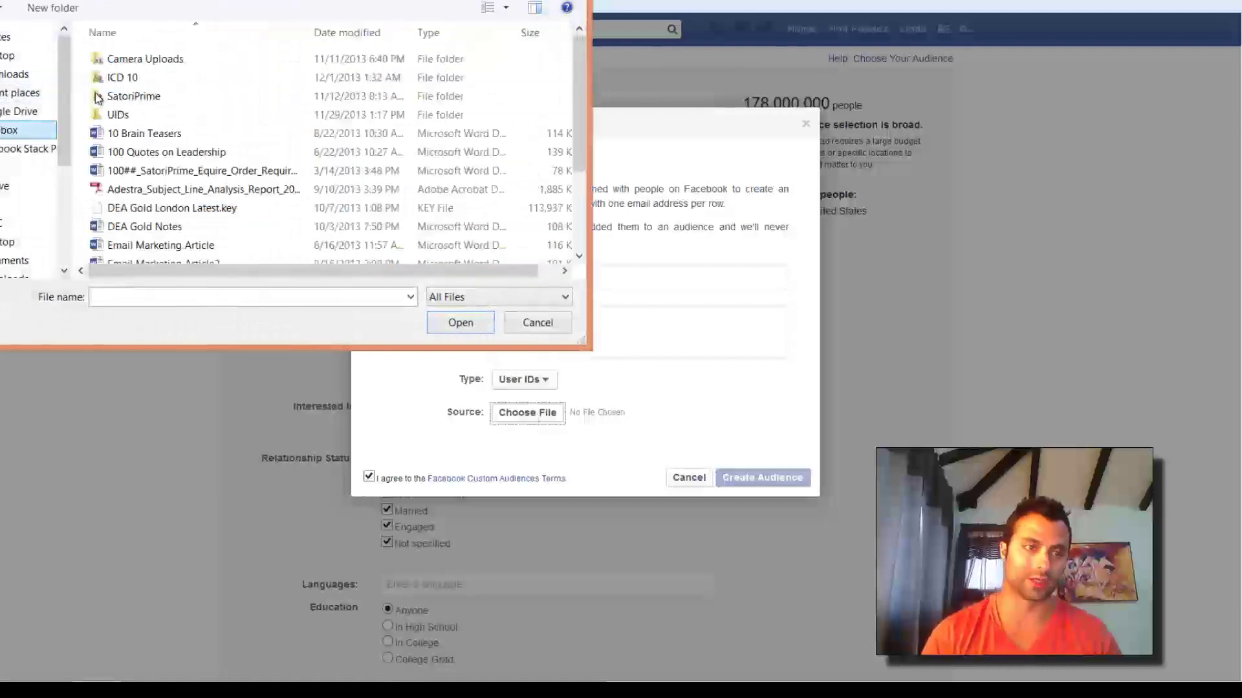
double_click(119, 116)
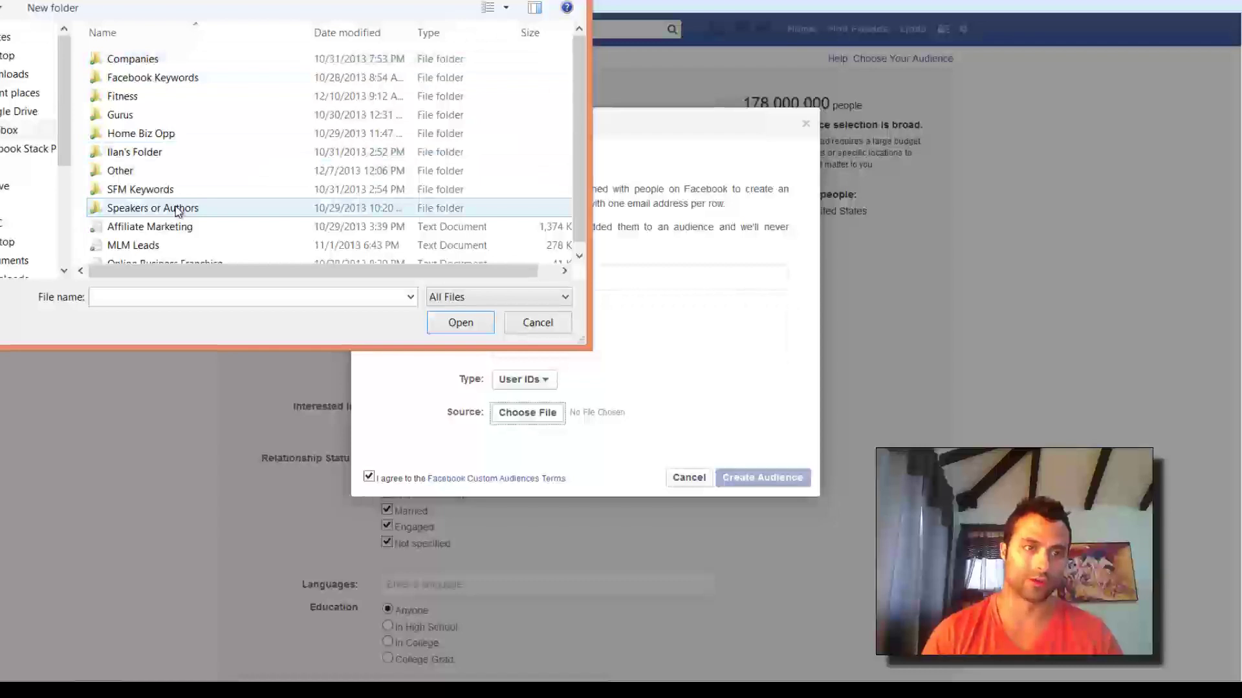
double_click(164, 96)
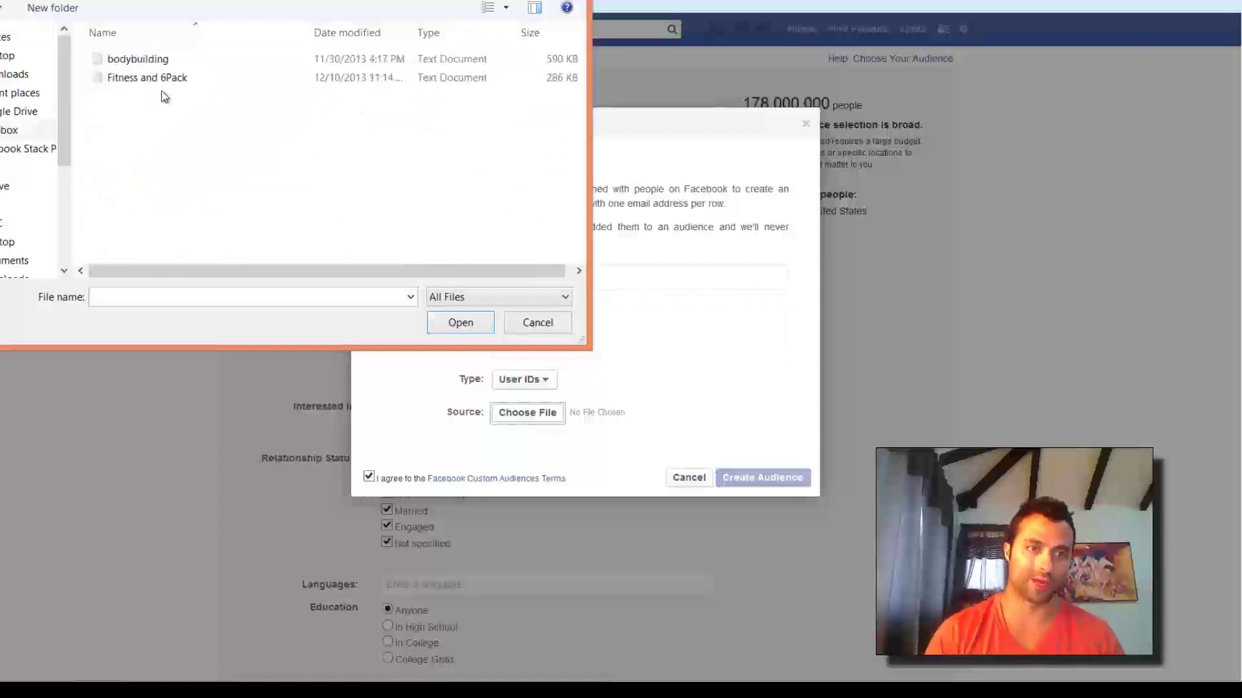
double_click(143, 58)
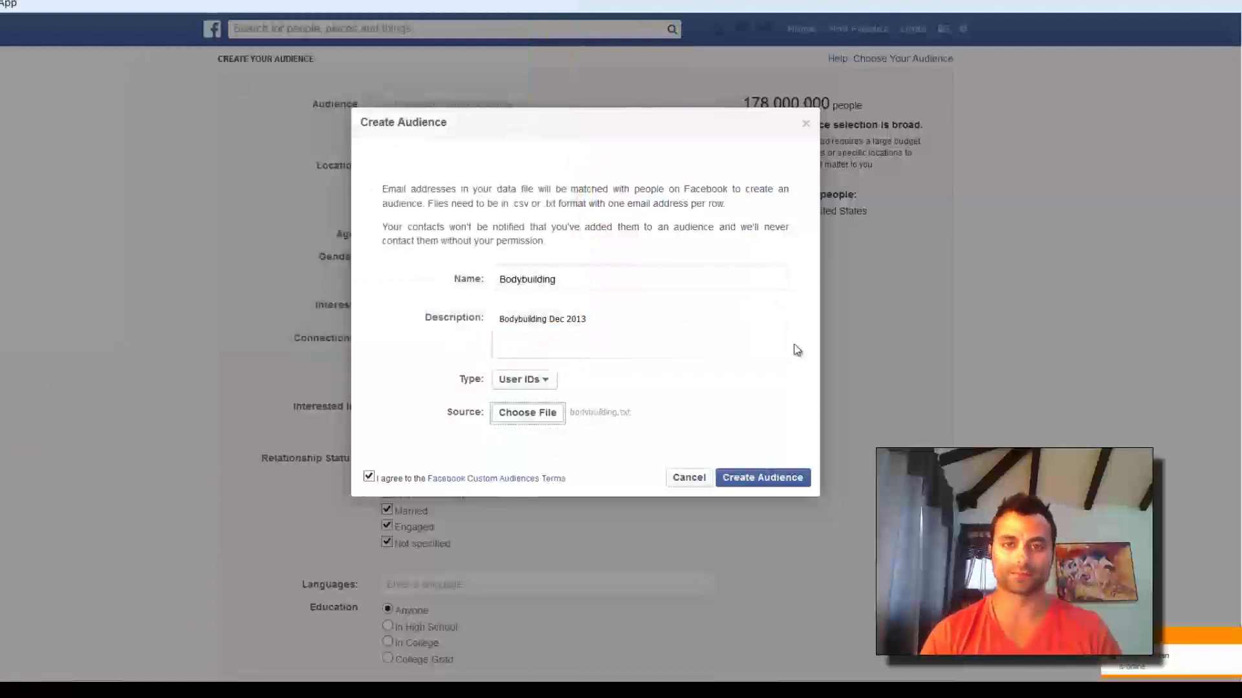
click(688, 477)
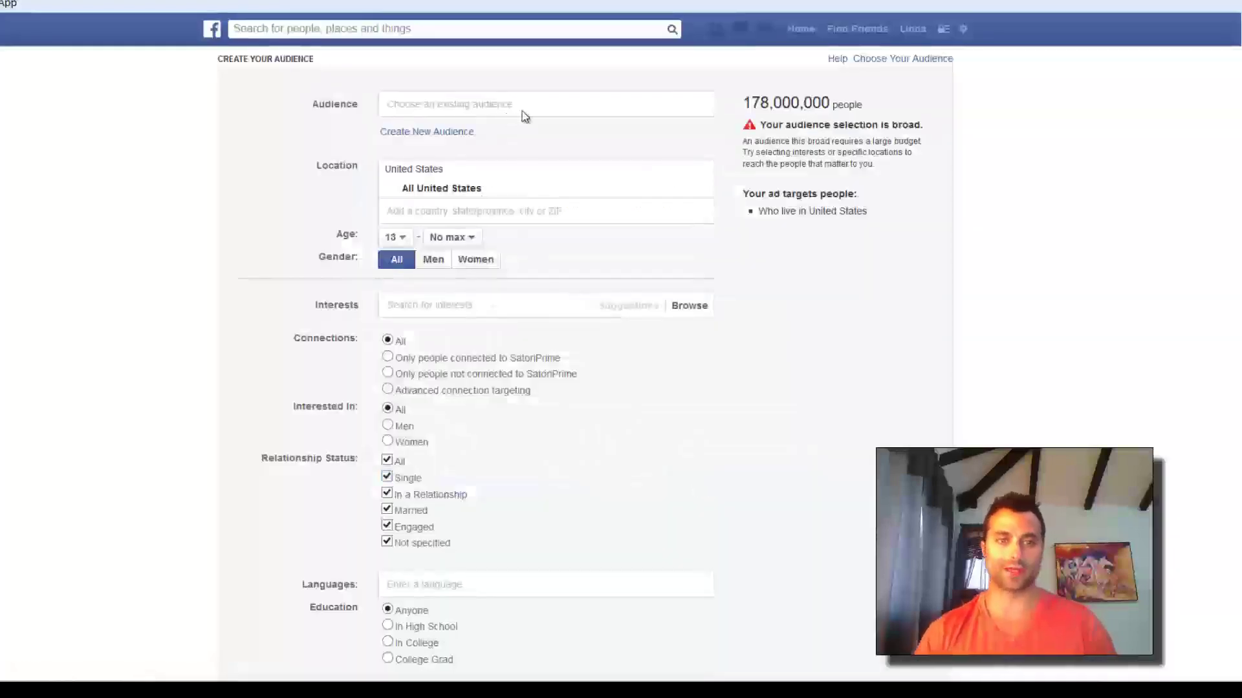
Find the existing data file audience "Bodybuilding & Fitness" with "body", target the ad at it, and check the estimated audience size
click(499, 104)
text(body)
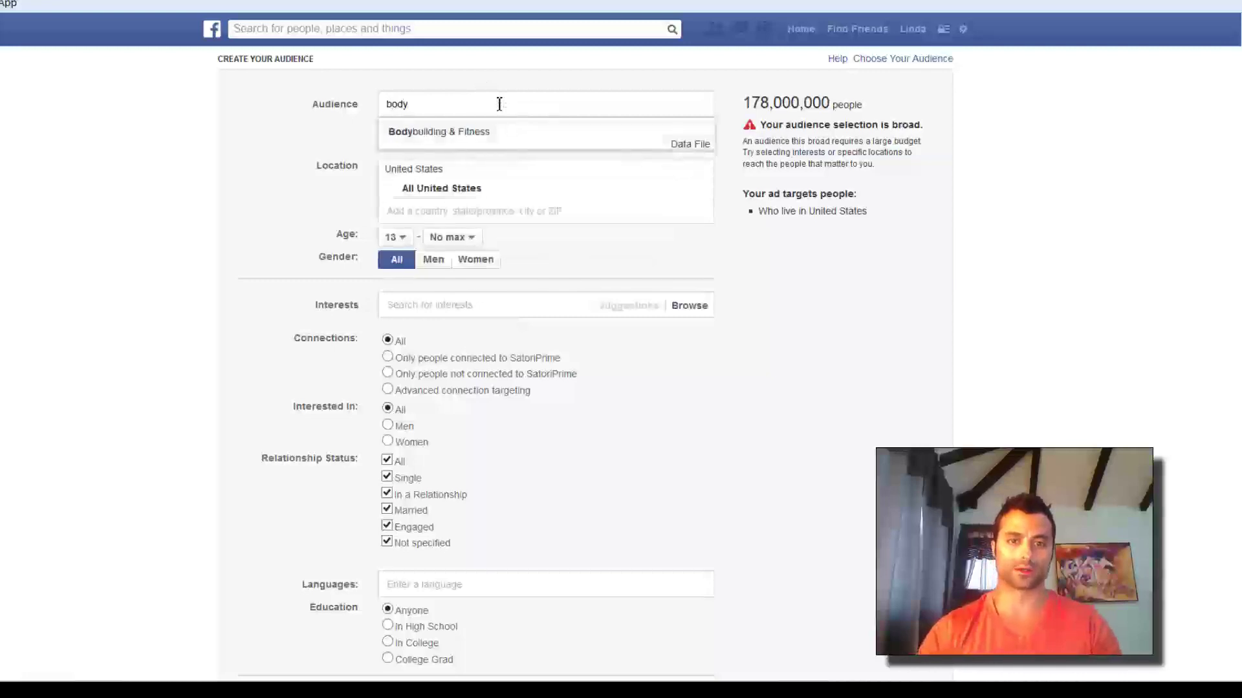
click(484, 132)
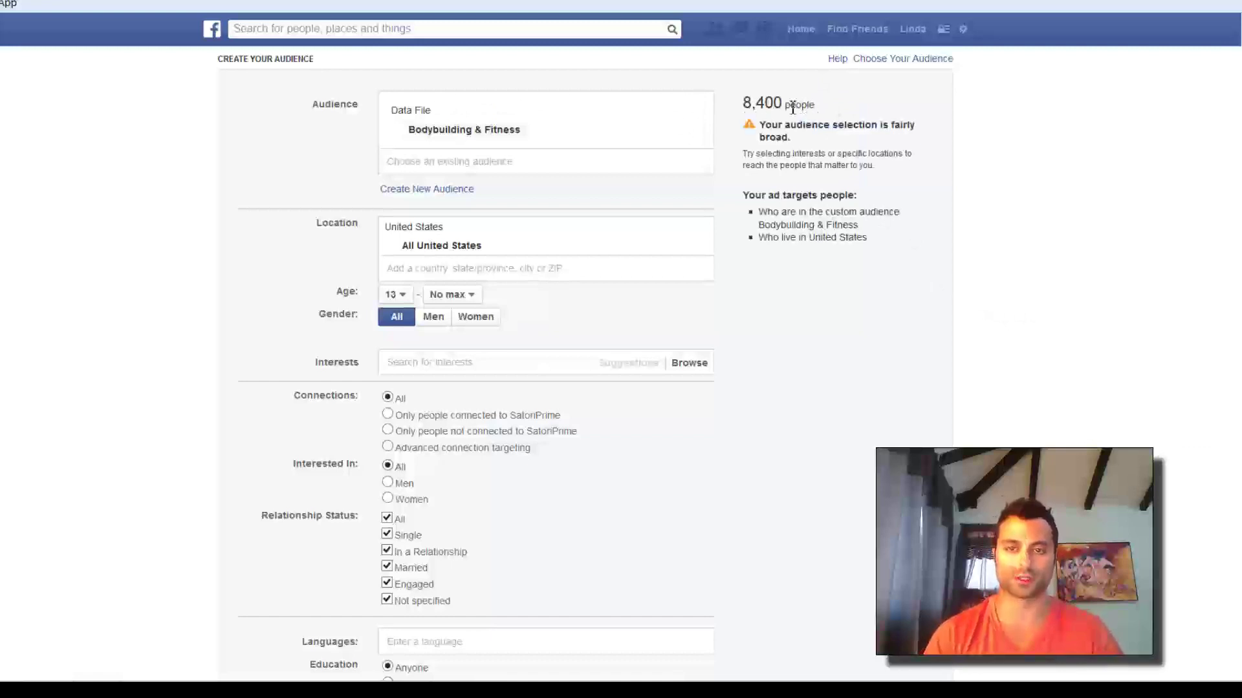
triple_click(815, 106)
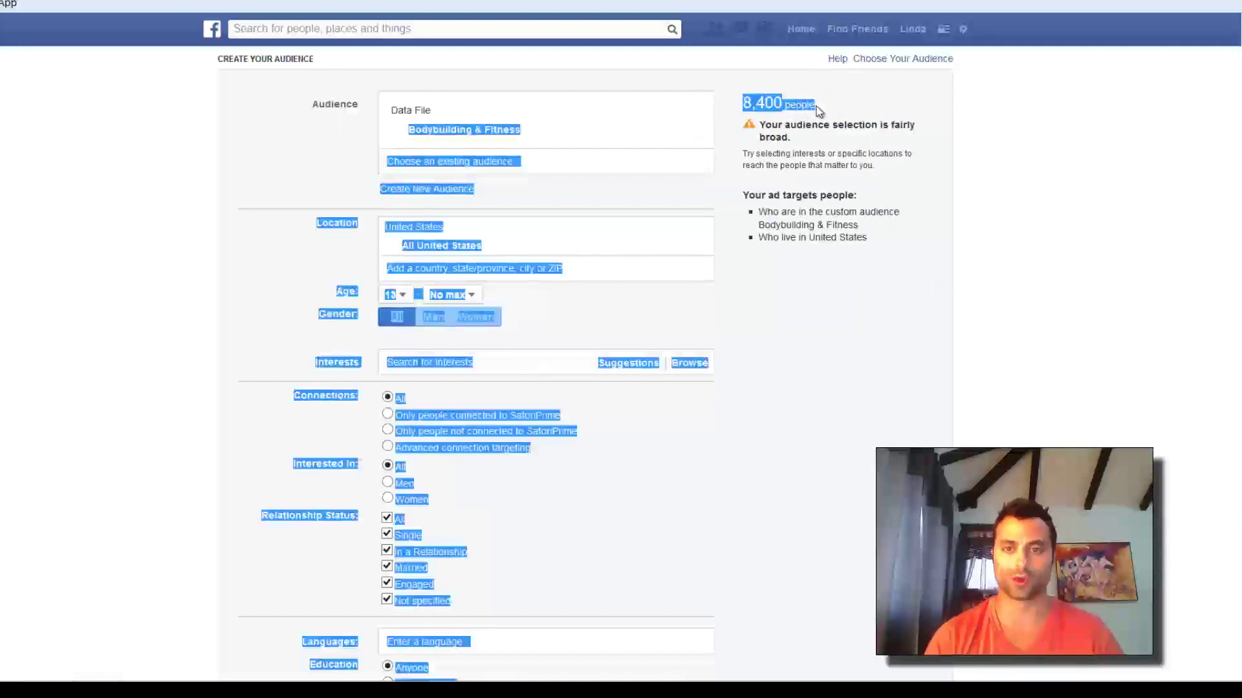
click(818, 111)
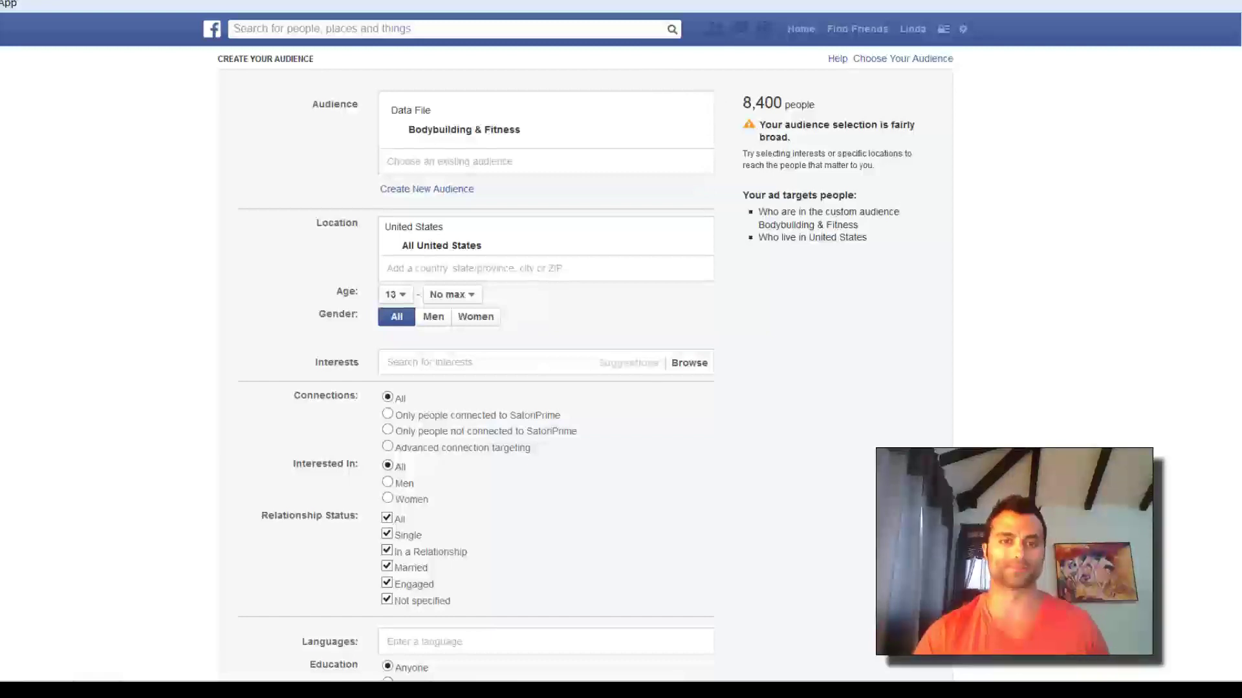
Open the BleuPage website in a new browser tab and look over its intro video, download offer and product sections
key(ctrl+t)
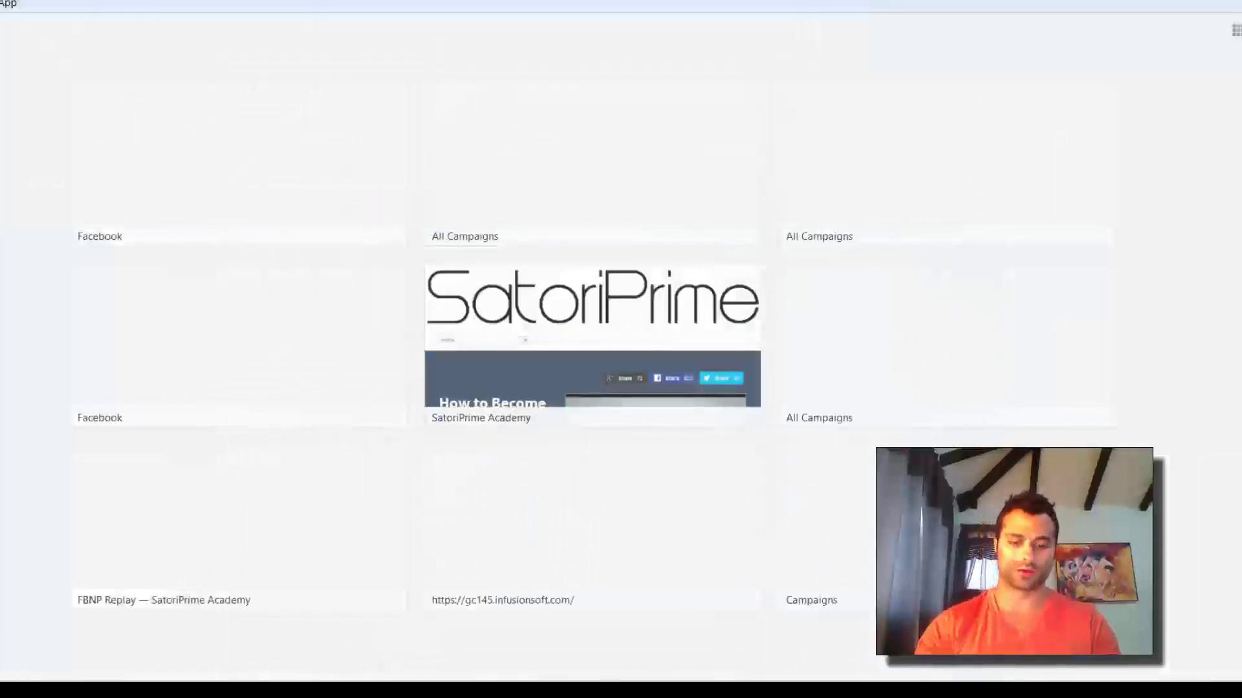
key(Return)
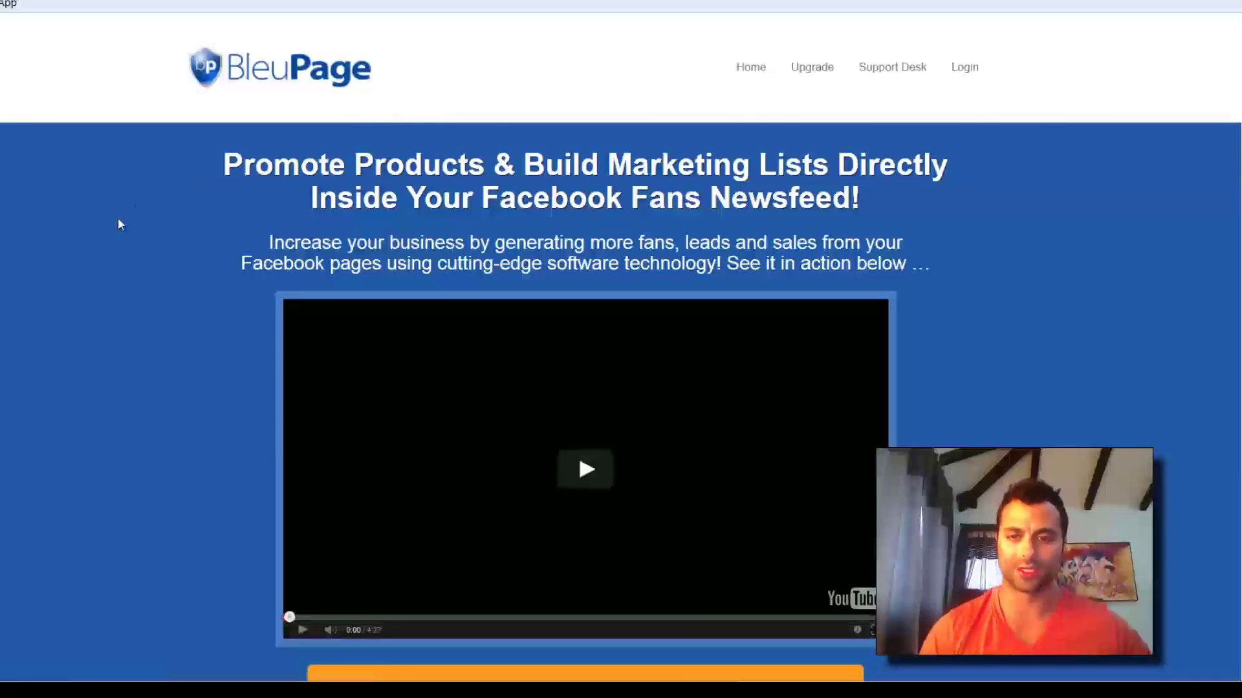
scroll(117, 223, down, 3)
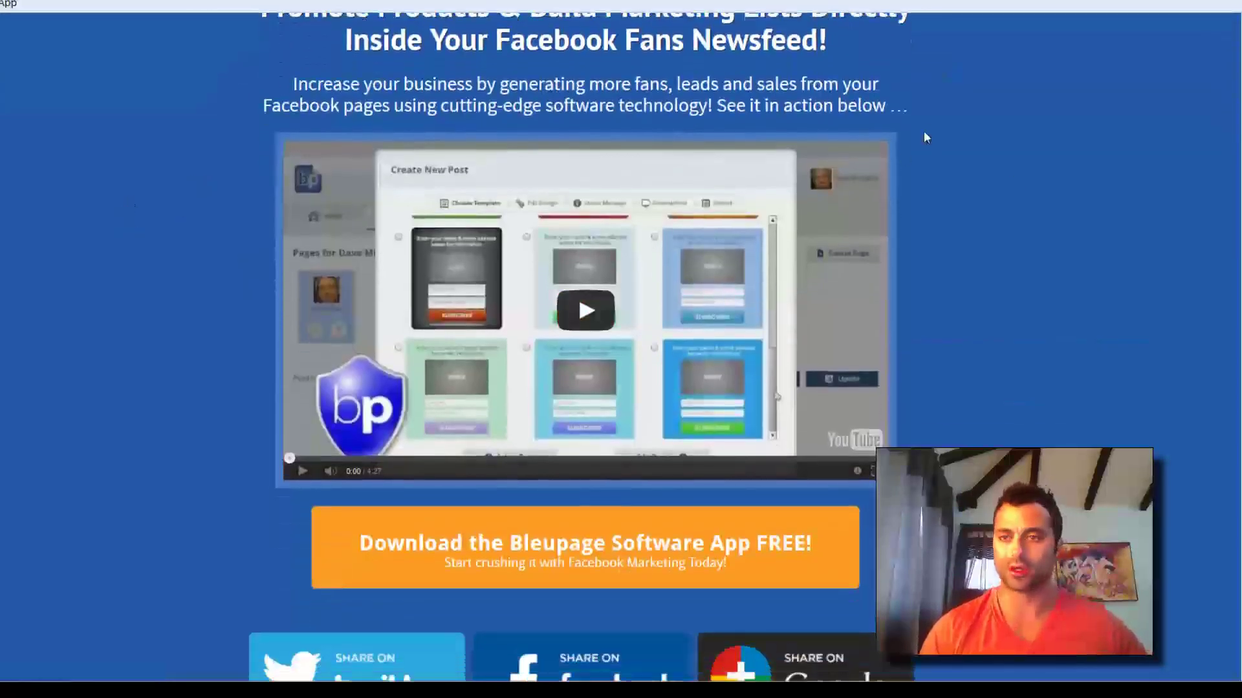
scroll(929, 128, down, 3)
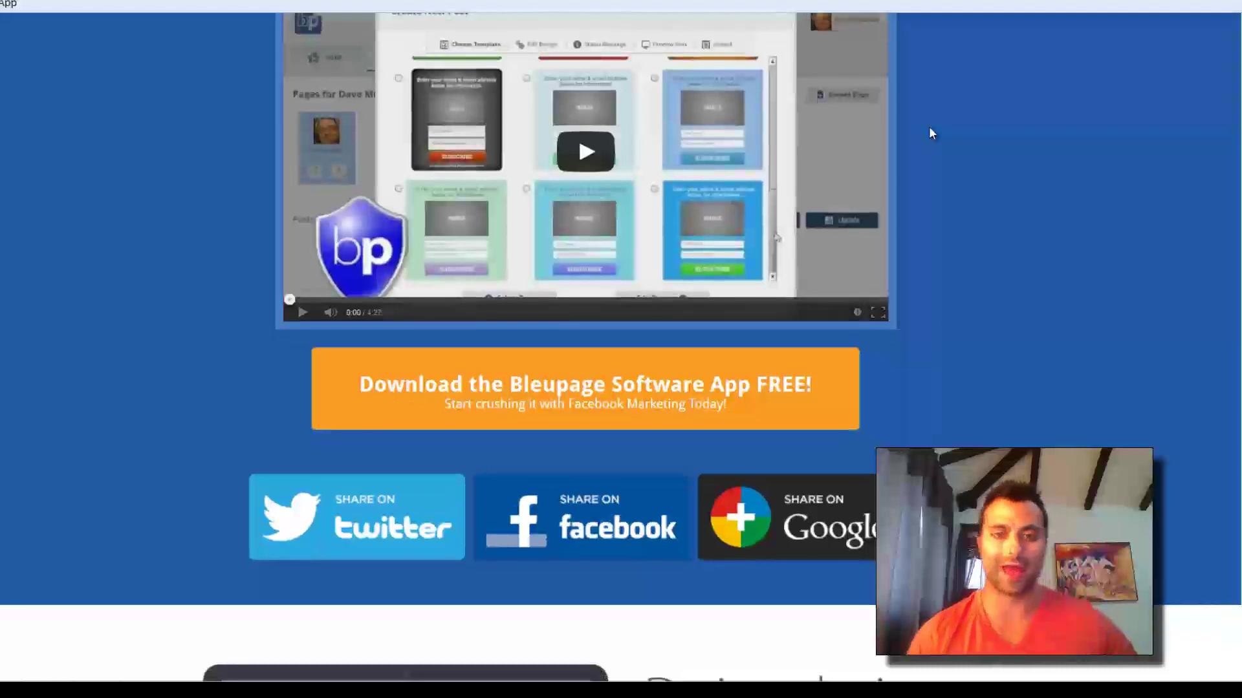
scroll(931, 133, up, 3)
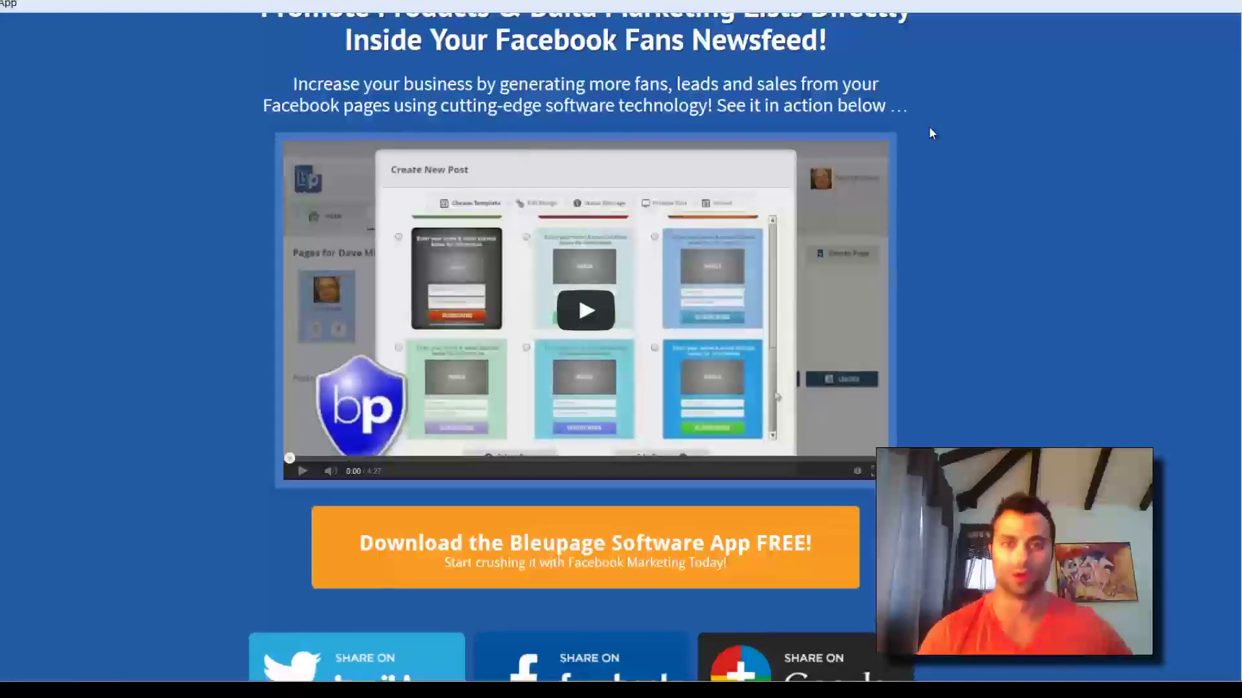
scroll(931, 134, down, 4)
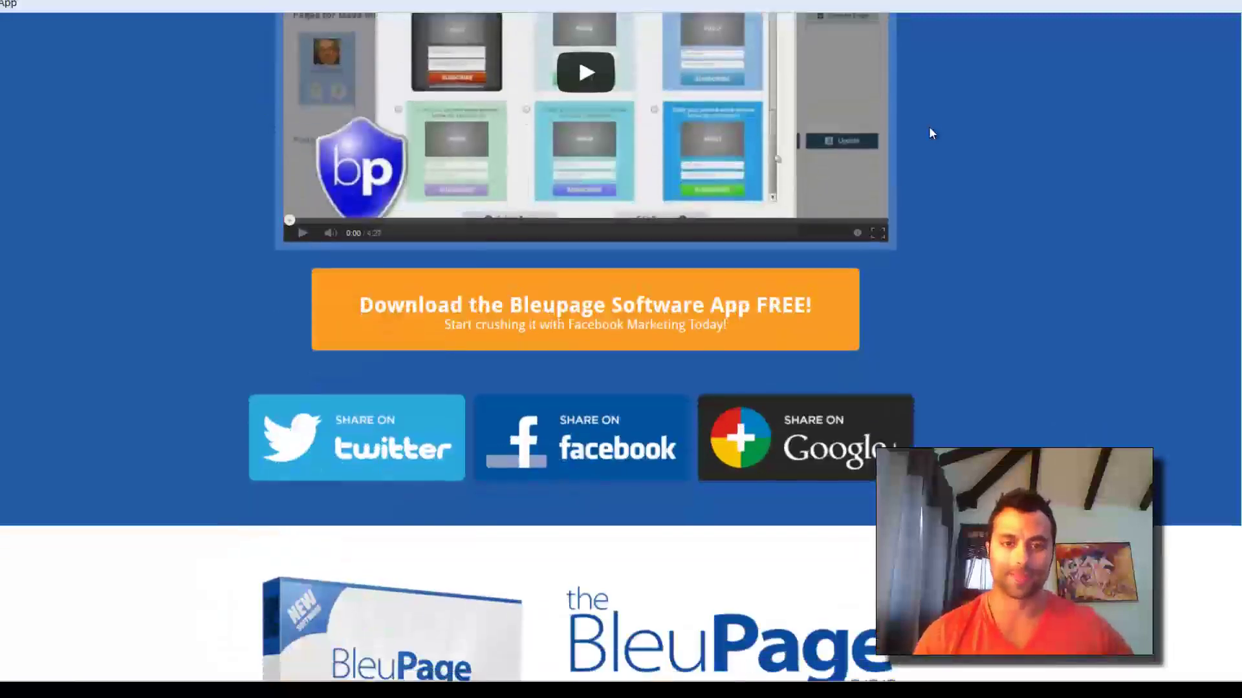
scroll(931, 132, up, 4)
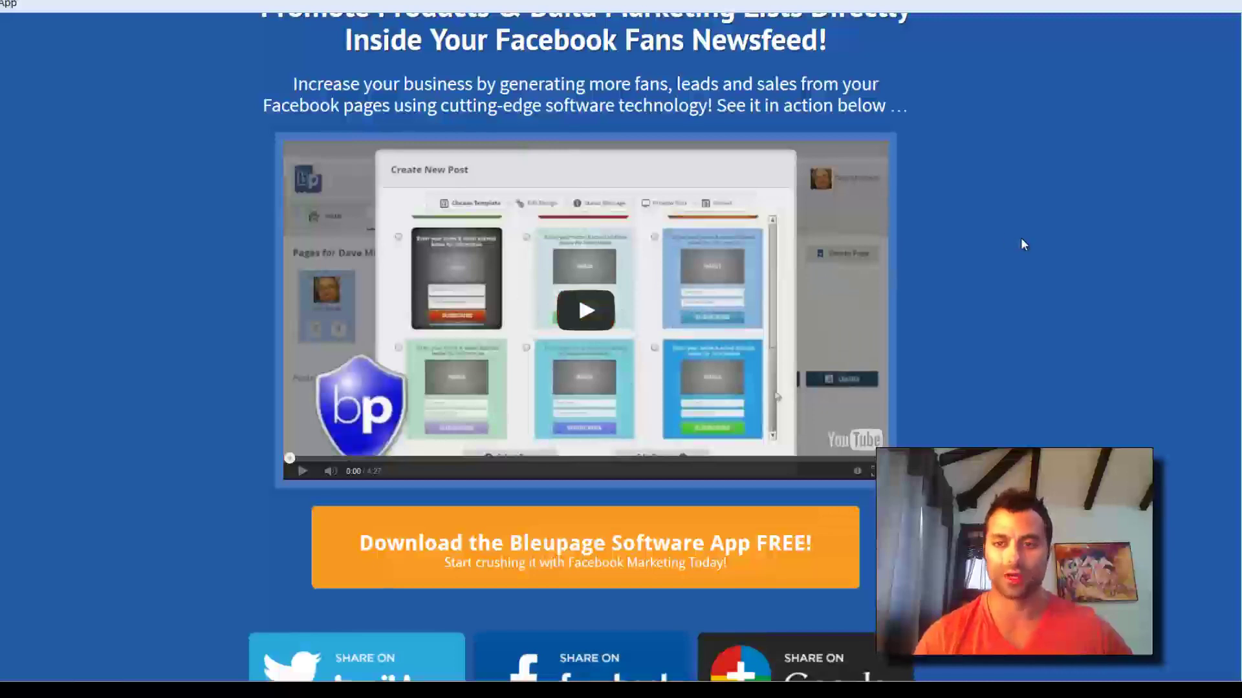
scroll(1021, 241, down, 7)
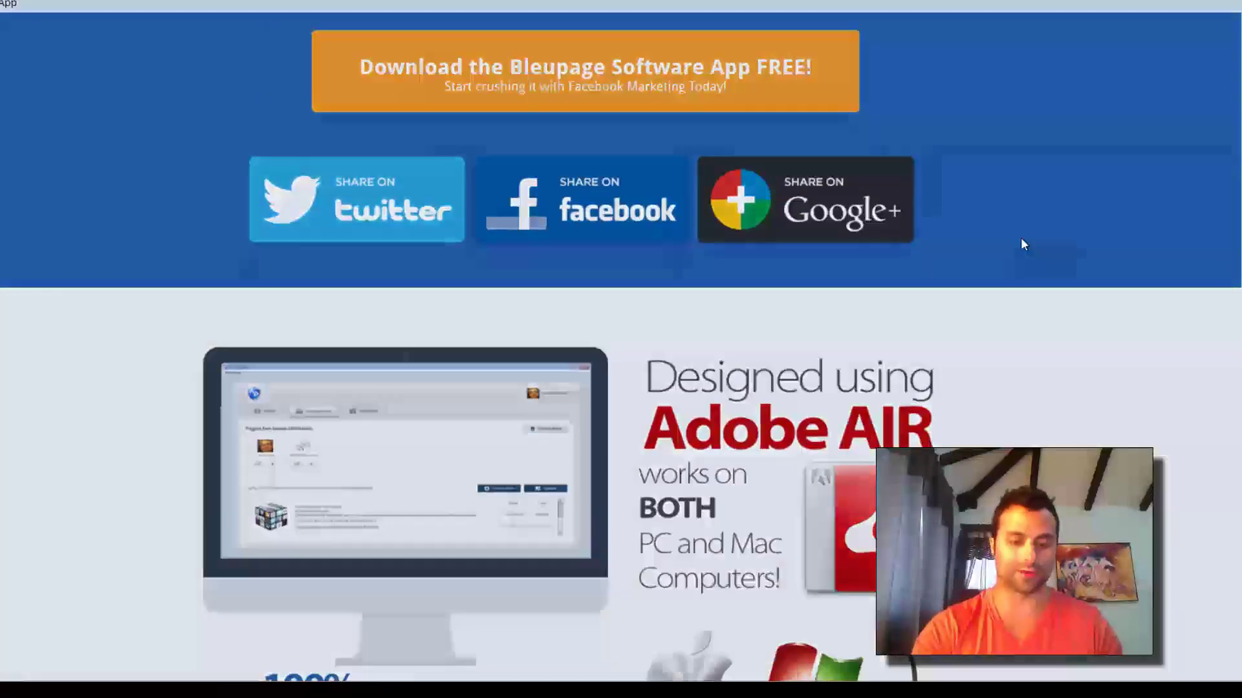
Switch to the BleuPage desktop app by searching for "bleu", and start a new post for the Bodybuilding page
key(super)
text(bleu)
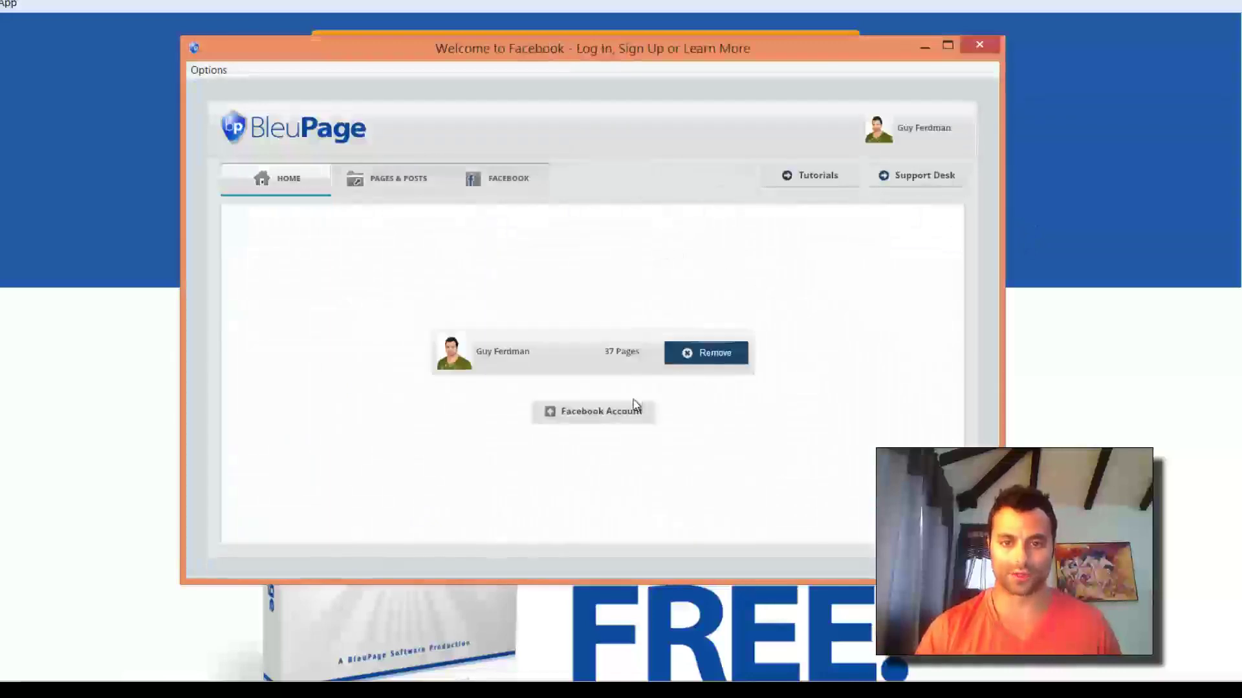
click(389, 180)
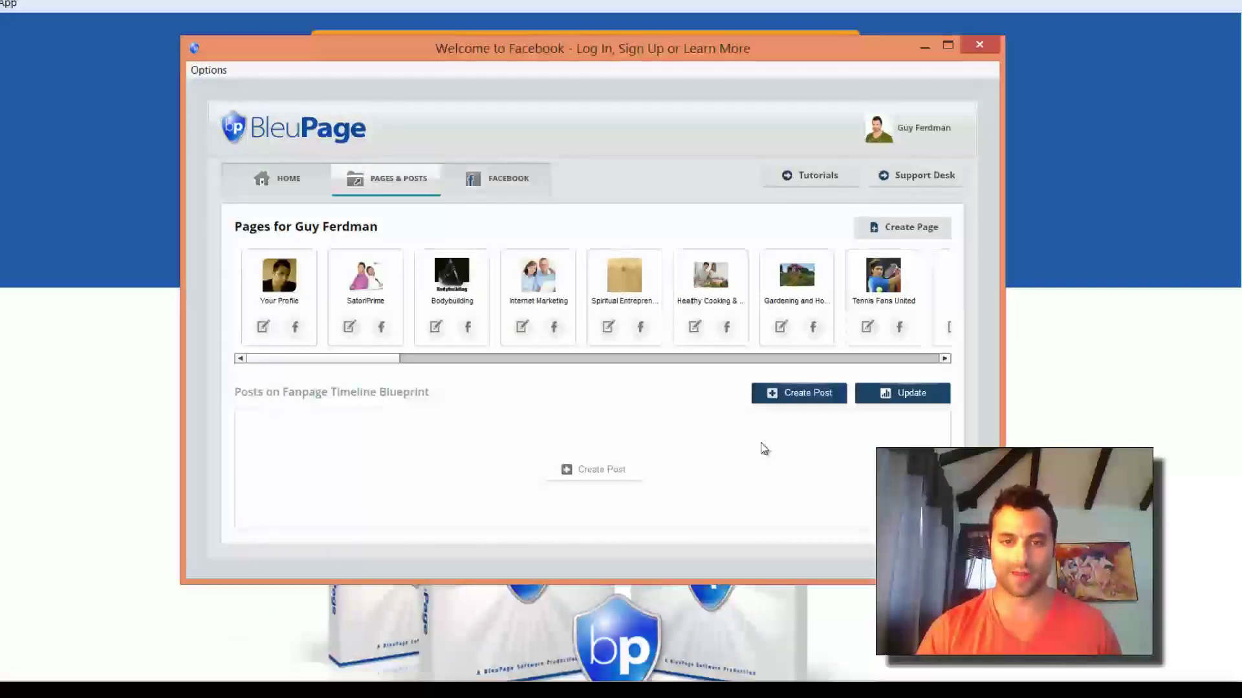
click(435, 327)
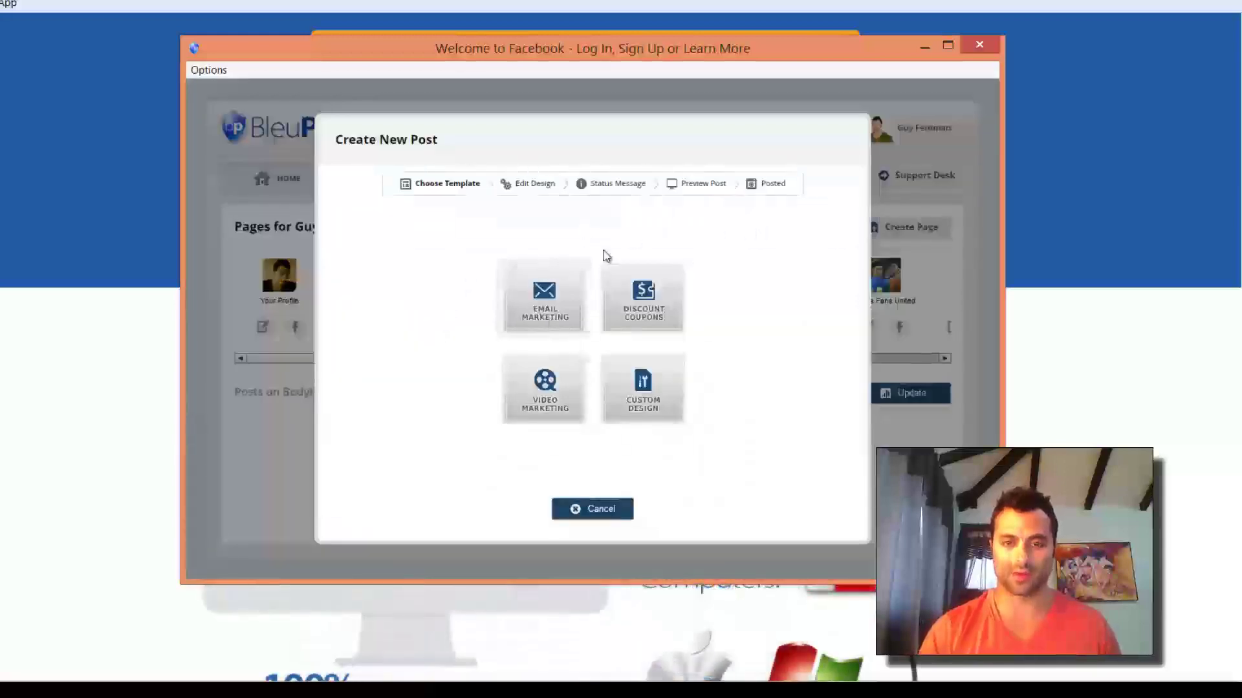
Look through the Email Marketing templates, preview the red subscribe form's design, and return to the post type selection
click(545, 313)
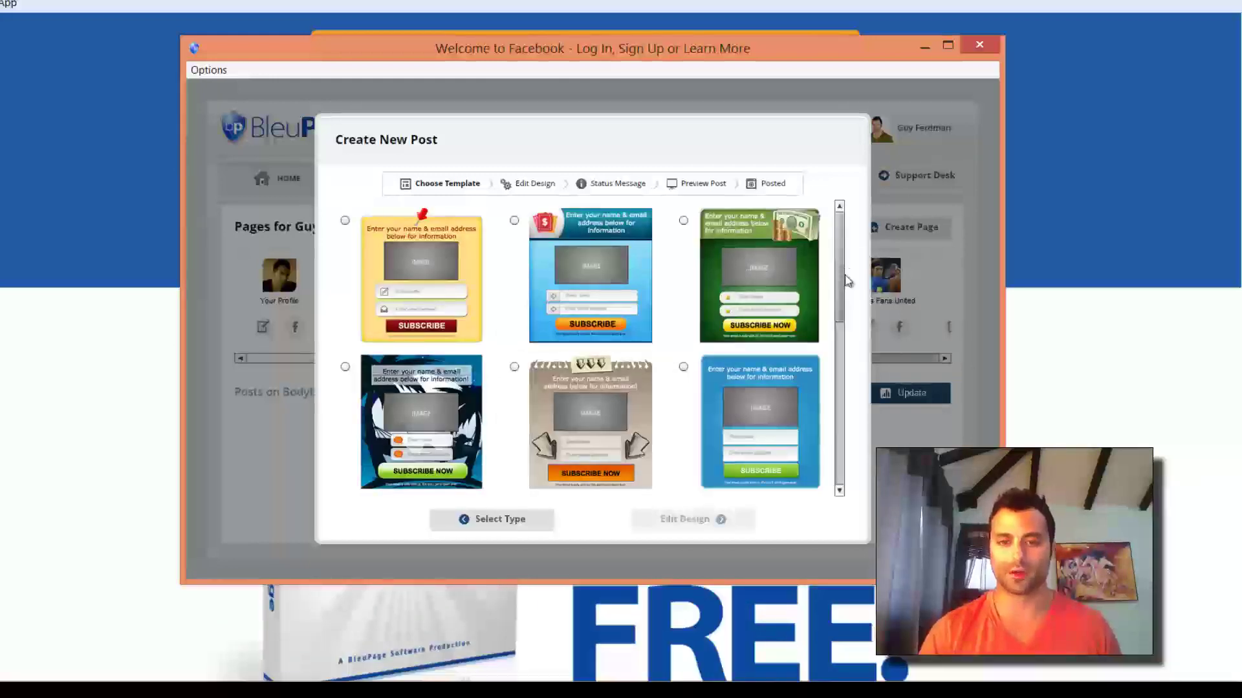
scroll(848, 277, down, 1)
scroll(848, 259, up, 1)
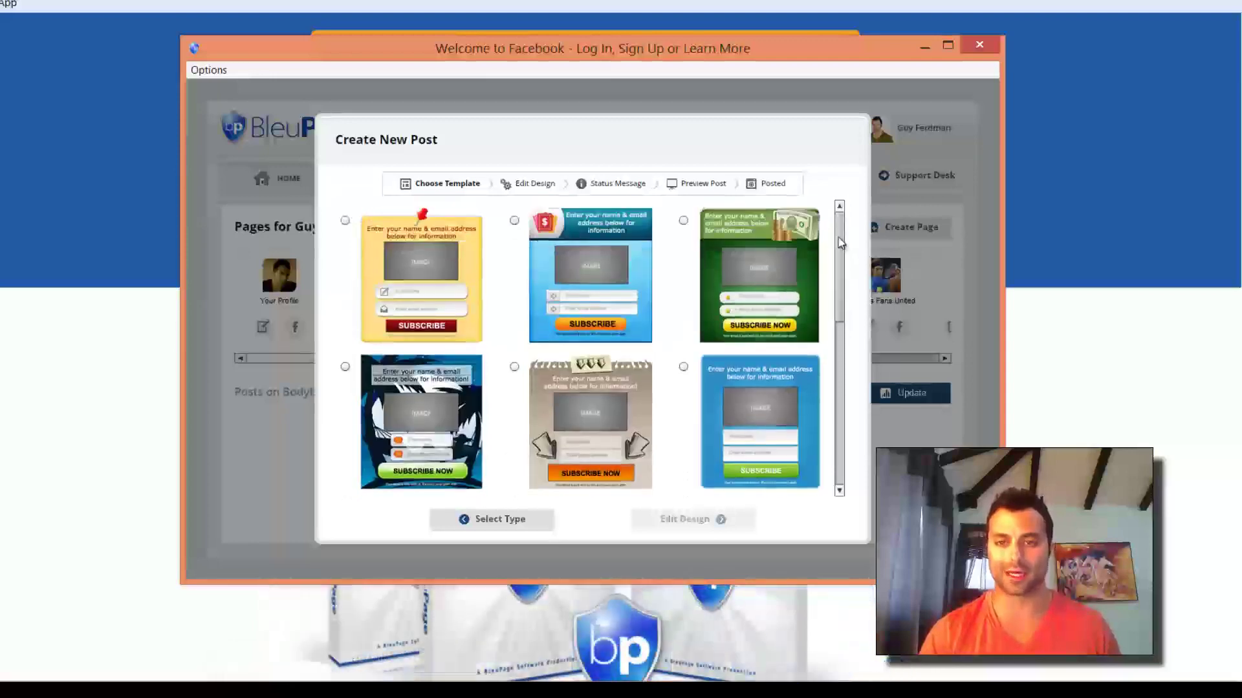
drag(840, 242, 842, 215)
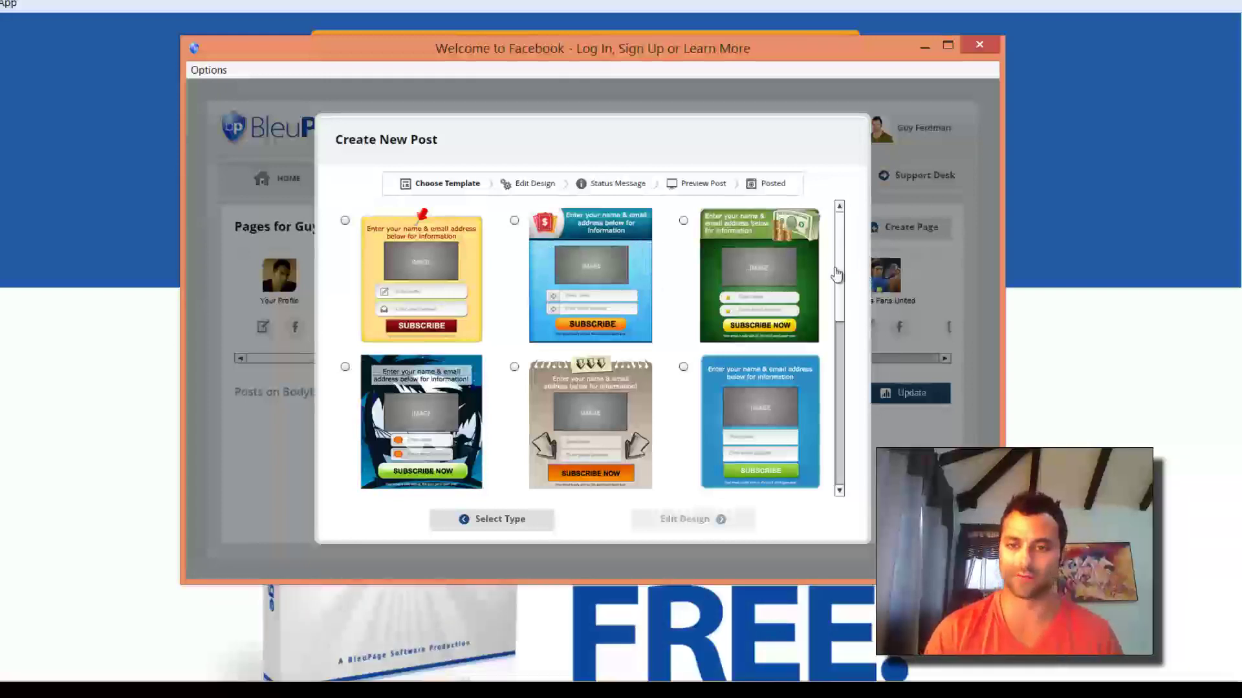
drag(836, 275, 835, 355)
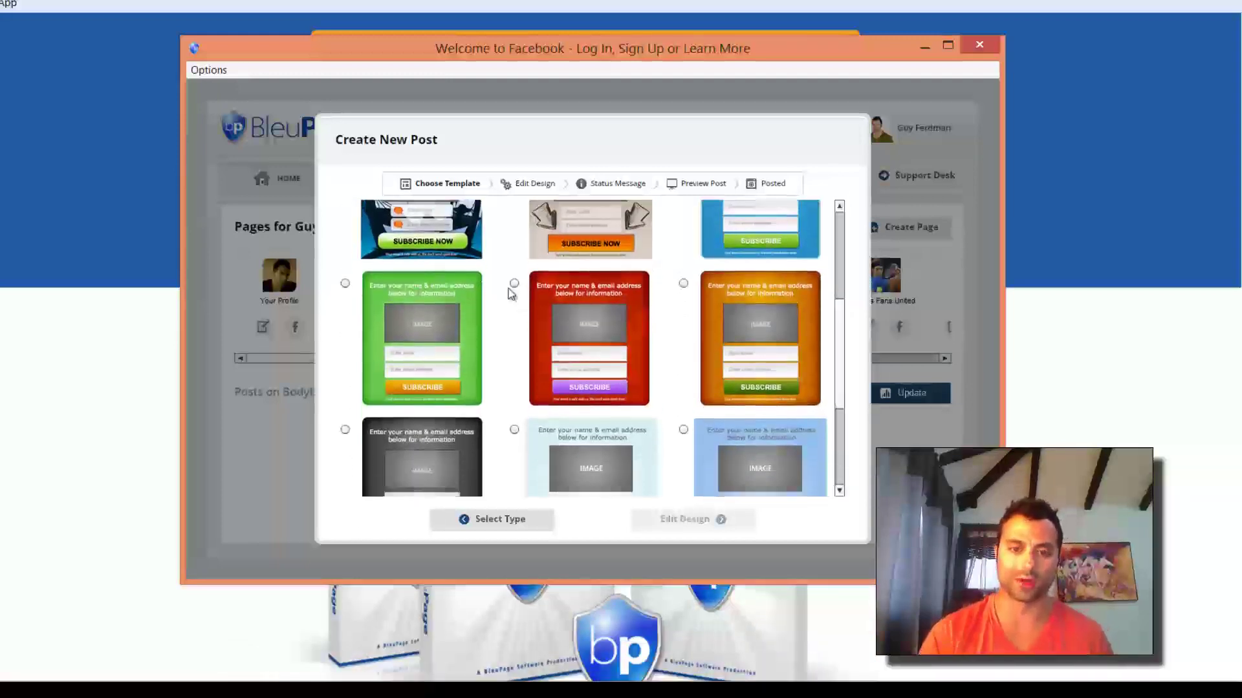
mouse_move(845, 416)
mouse_down()
mouse_move(845, 430)
mouse_move(845, 416)
mouse_up()
click(514, 220)
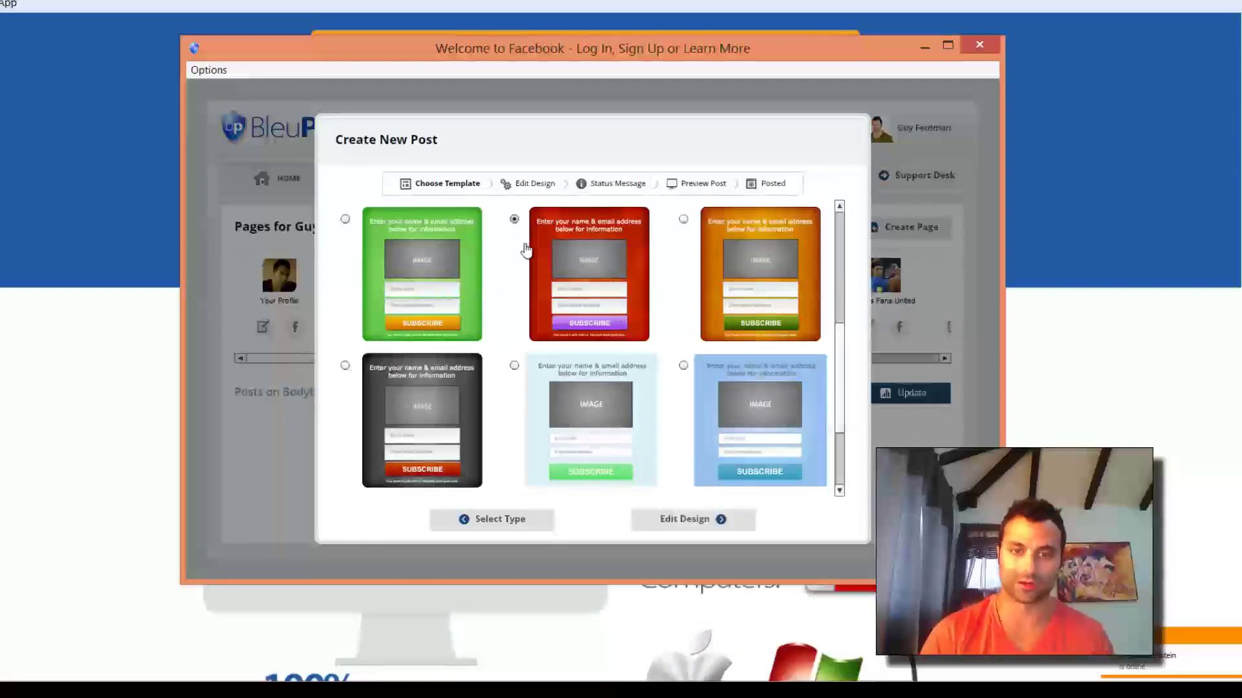
click(680, 520)
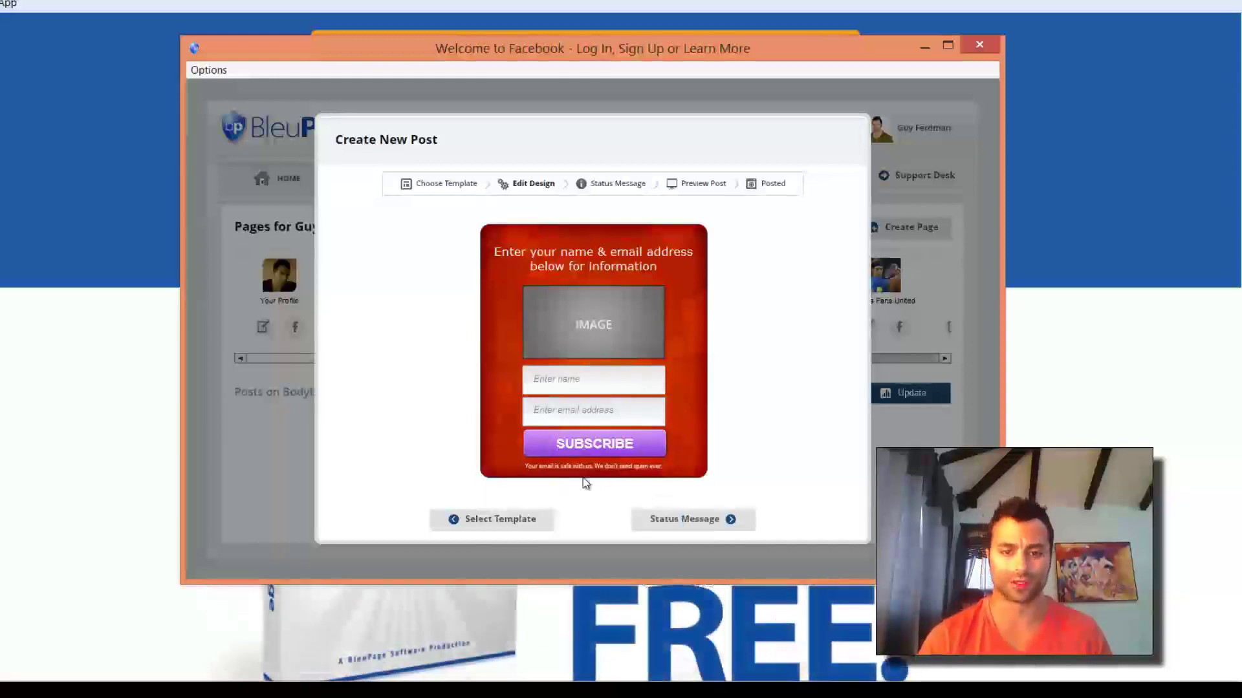
click(528, 519)
click(525, 519)
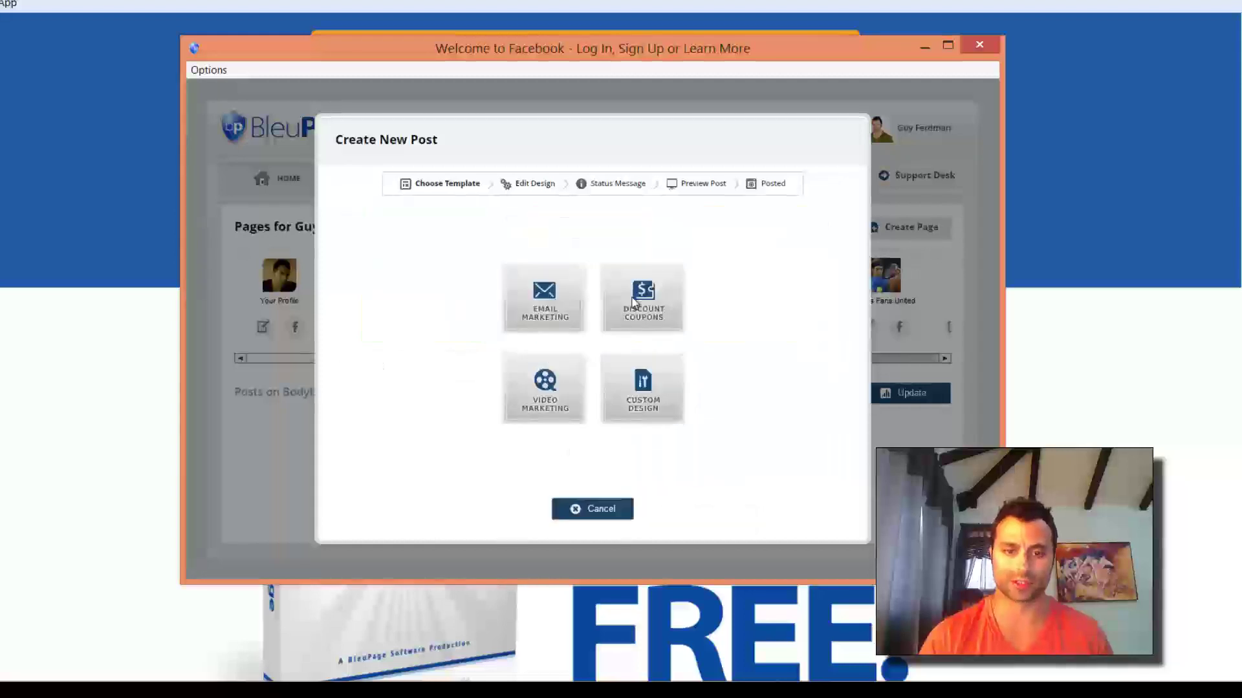
Look through the Discount Coupons and Video Marketing templates, and return to the post type selection
click(658, 299)
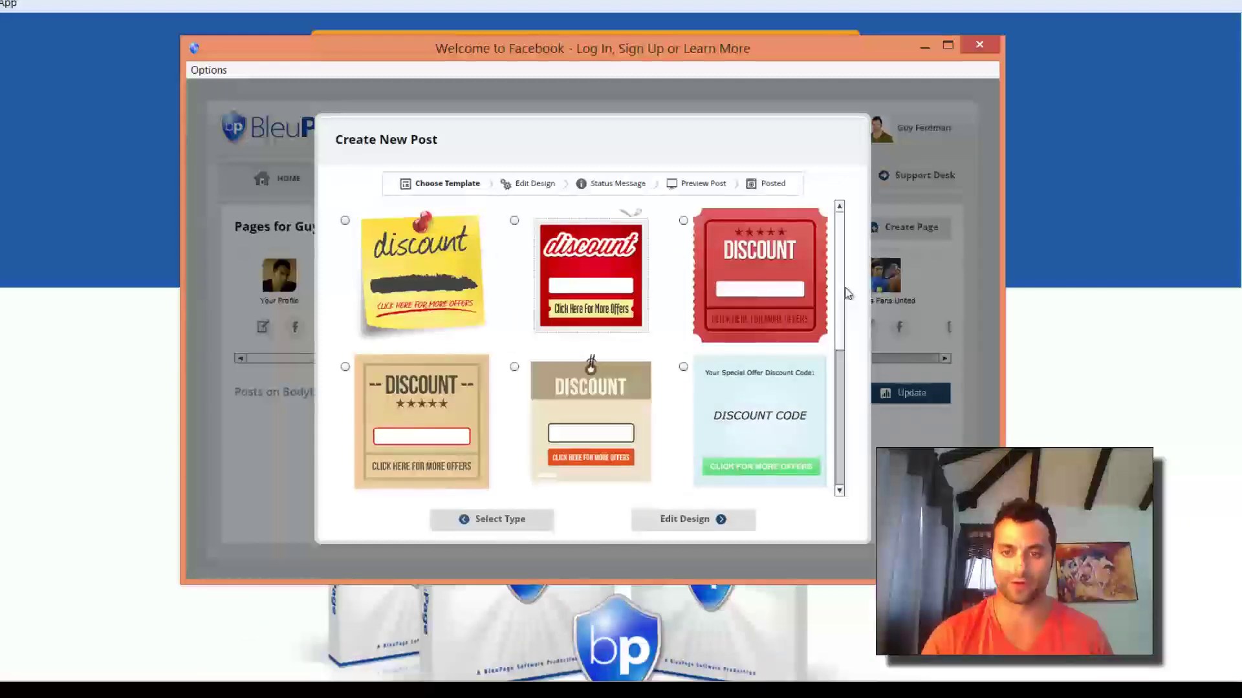
drag(841, 288, 860, 482)
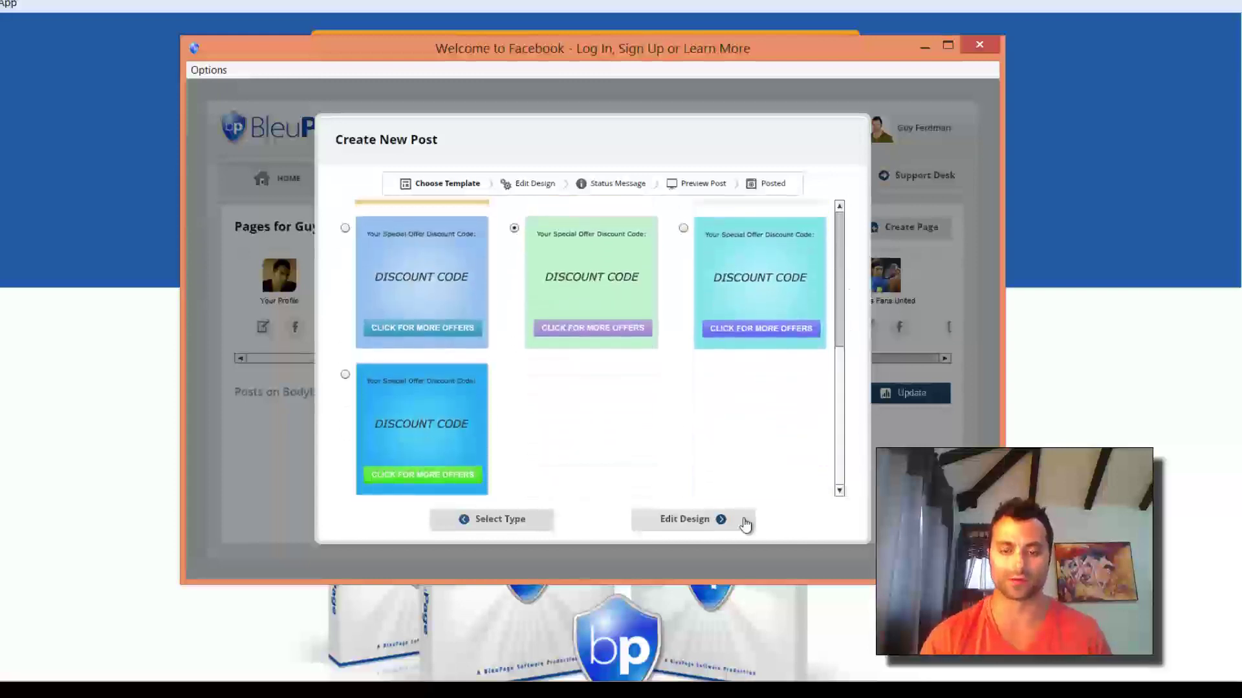
click(507, 518)
click(515, 418)
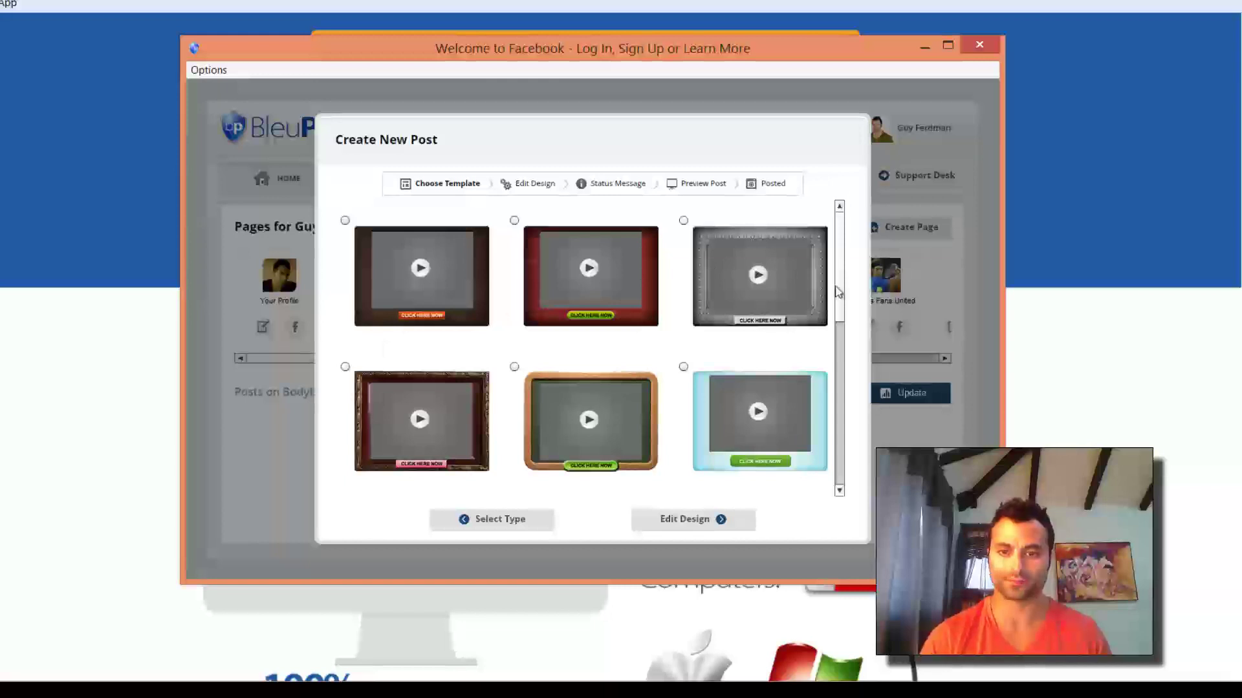
drag(837, 285, 847, 466)
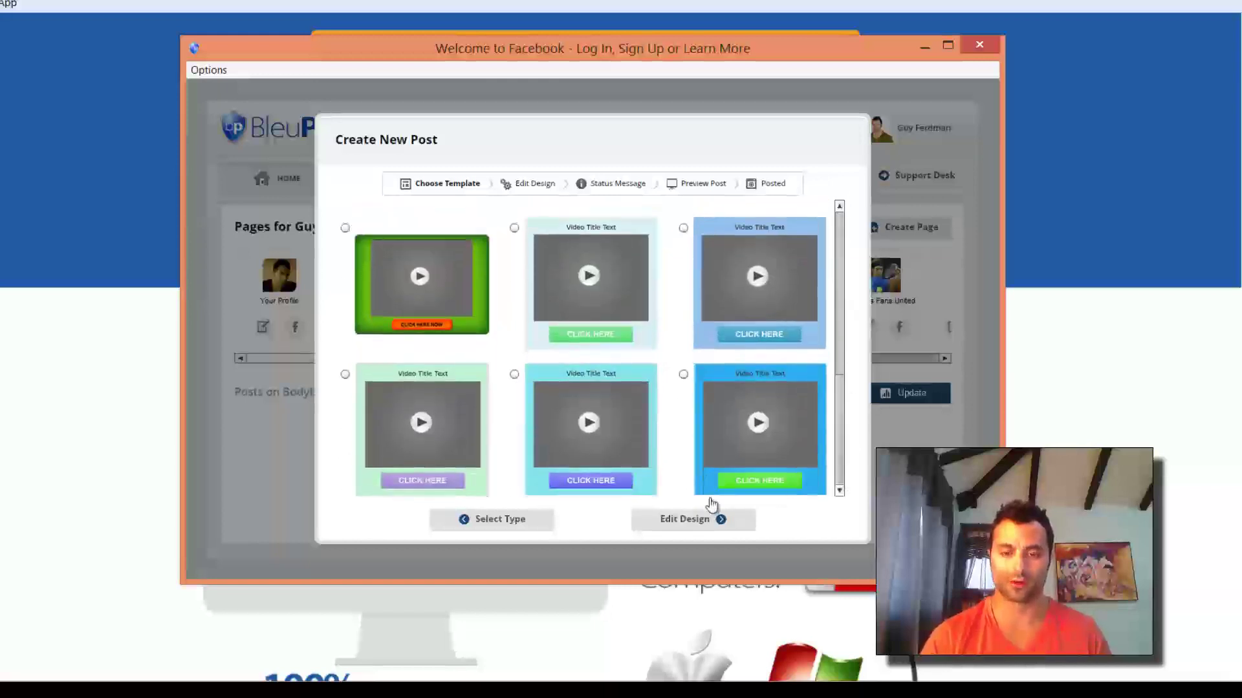
click(482, 523)
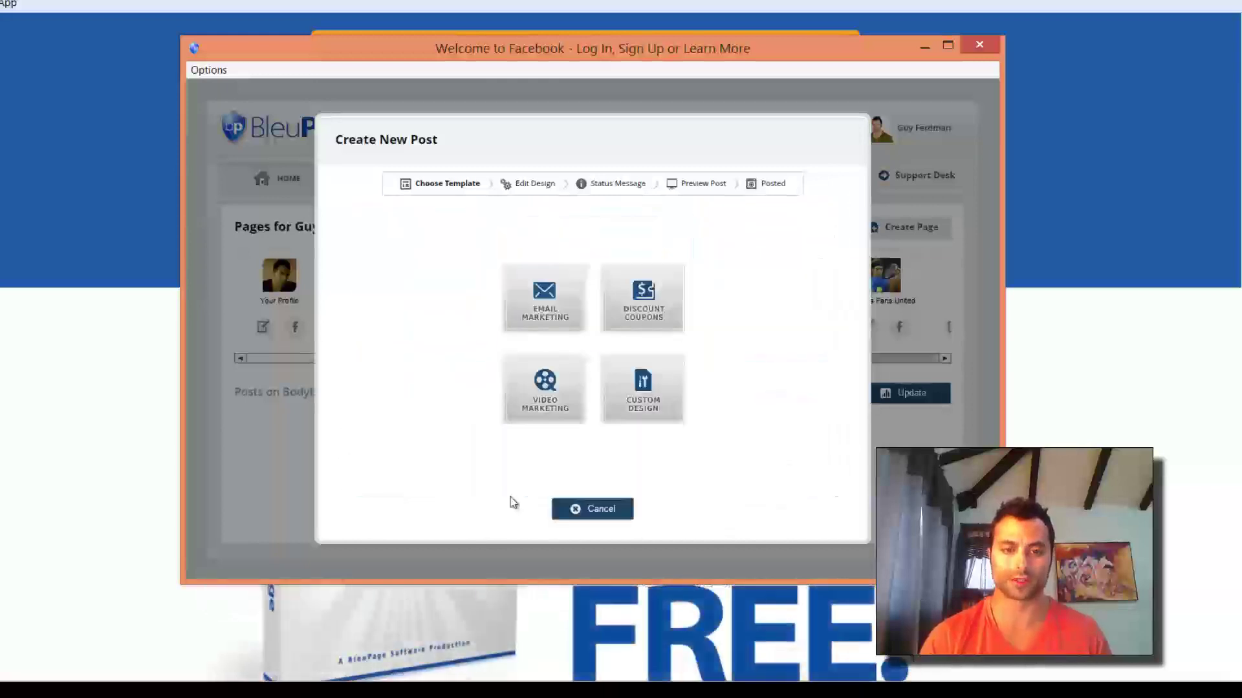
Look through the Custom Design backgrounds, then cancel the new post and close the BleuPage desktop app
click(640, 392)
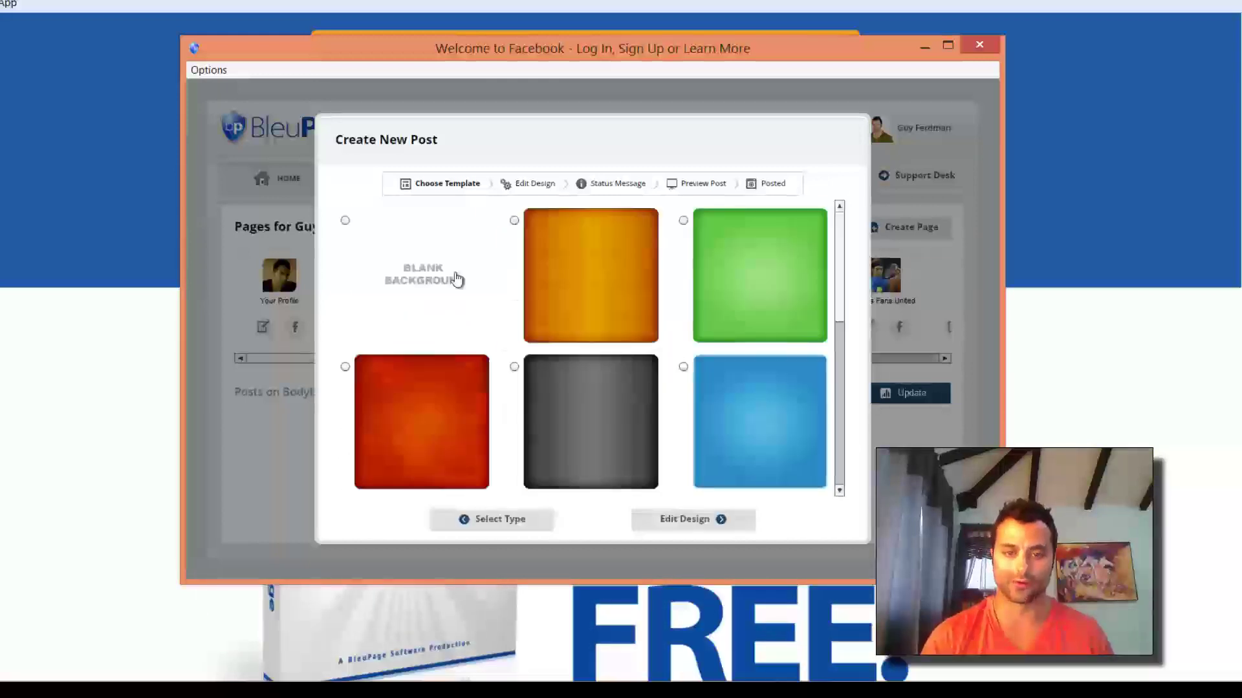
click(481, 529)
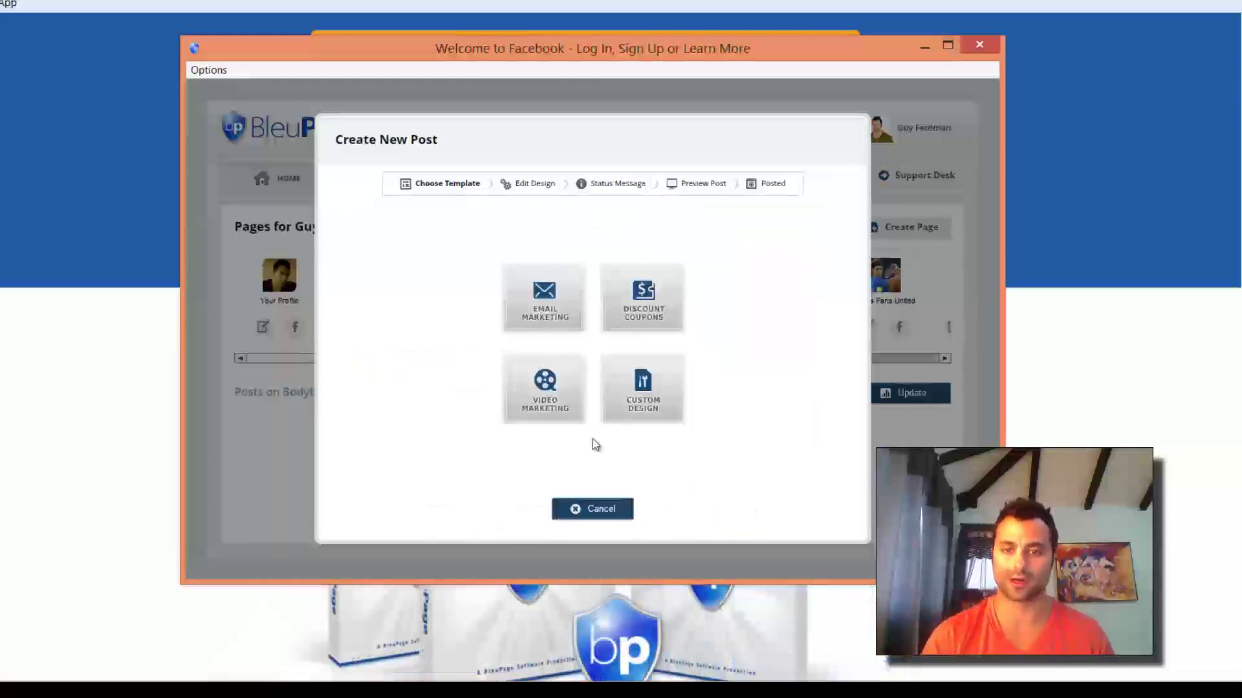
click(594, 509)
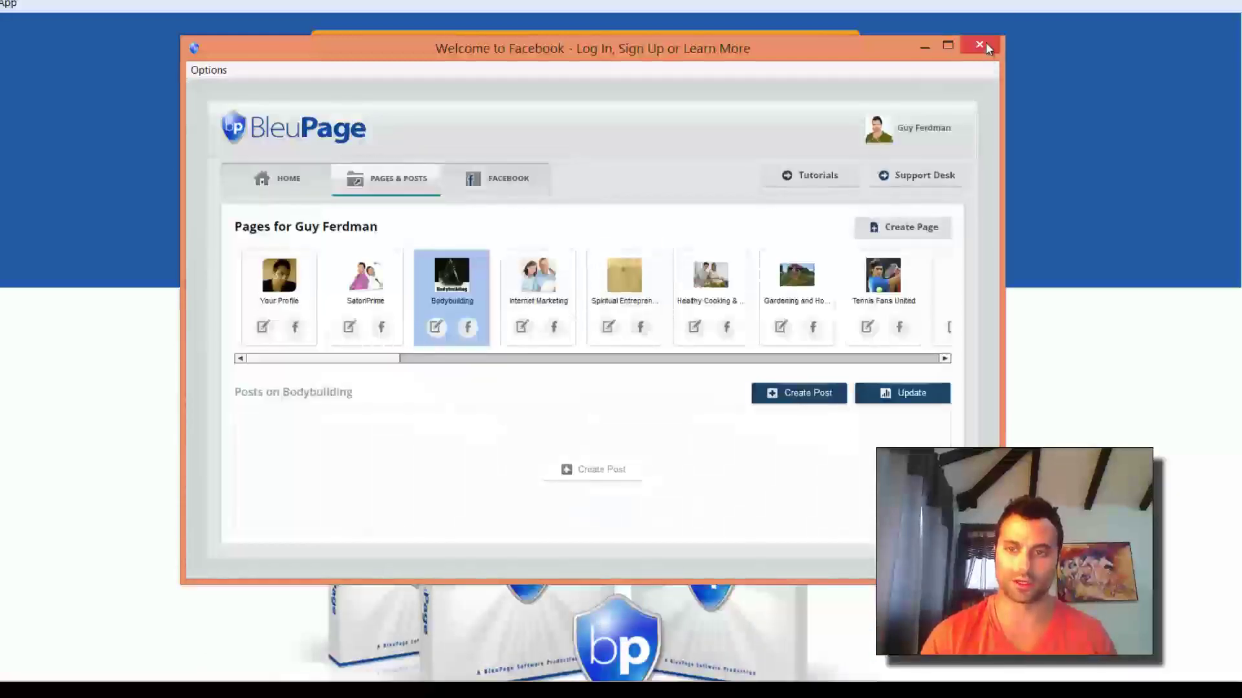
click(980, 46)
Look over the BleuPage website's feature descriptions and message-sharing section, and return to the start of the page
scroll(1112, 250, down, 10)
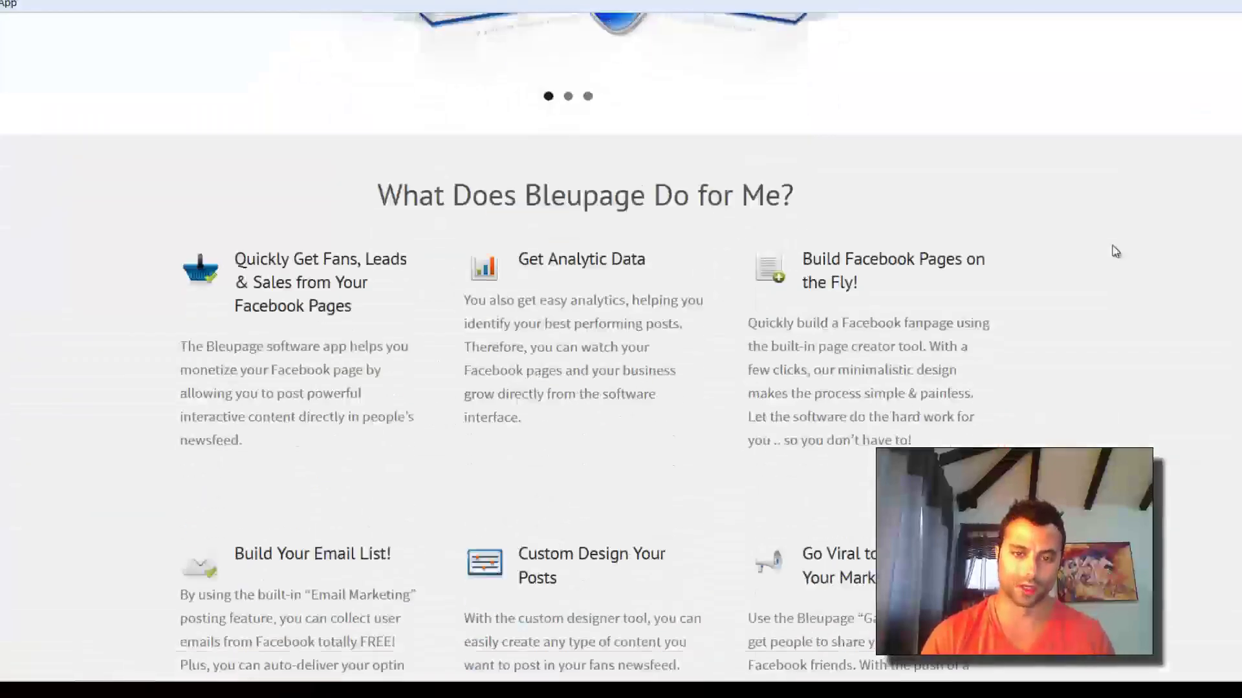
scroll(1116, 252, down, 15)
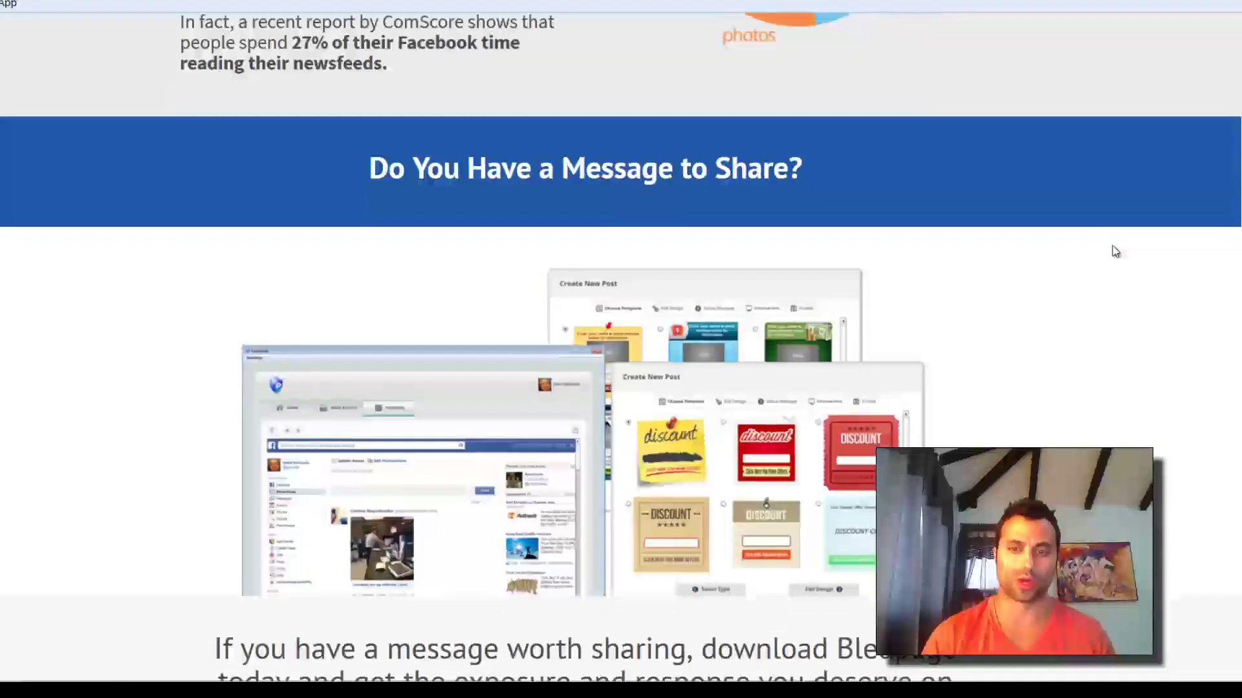
scroll(1116, 252, down, 10)
scroll(1115, 251, up, 12)
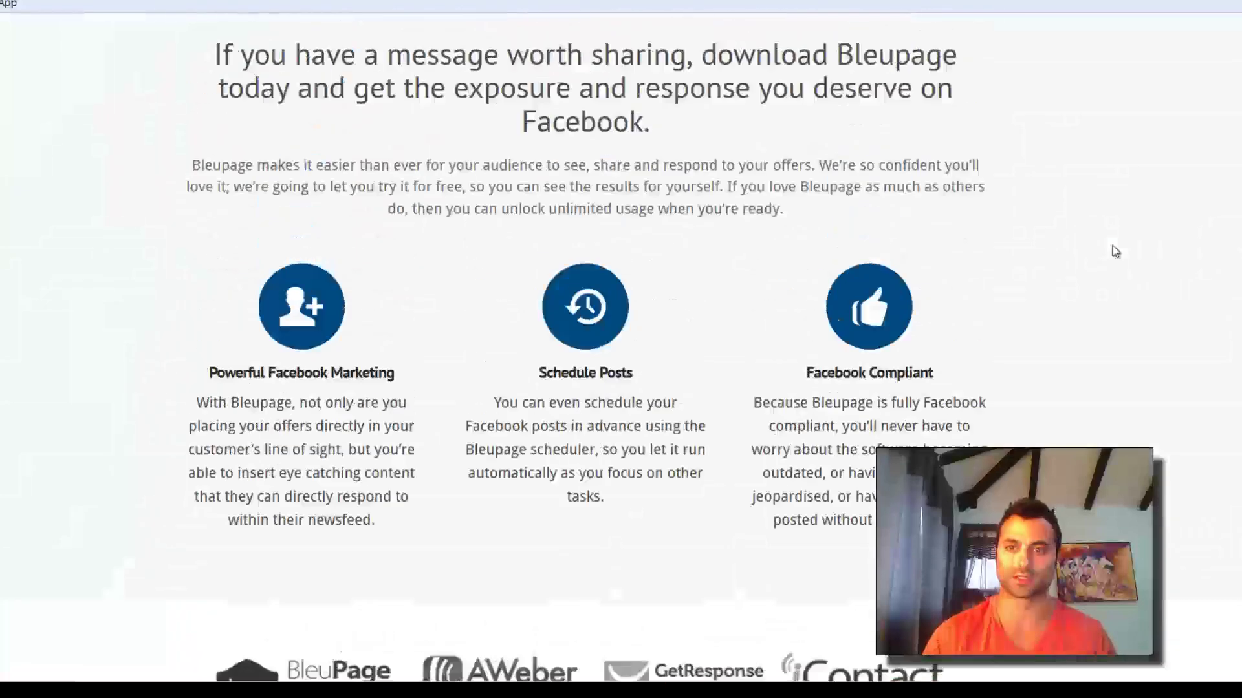
scroll(1116, 251, up, 15)
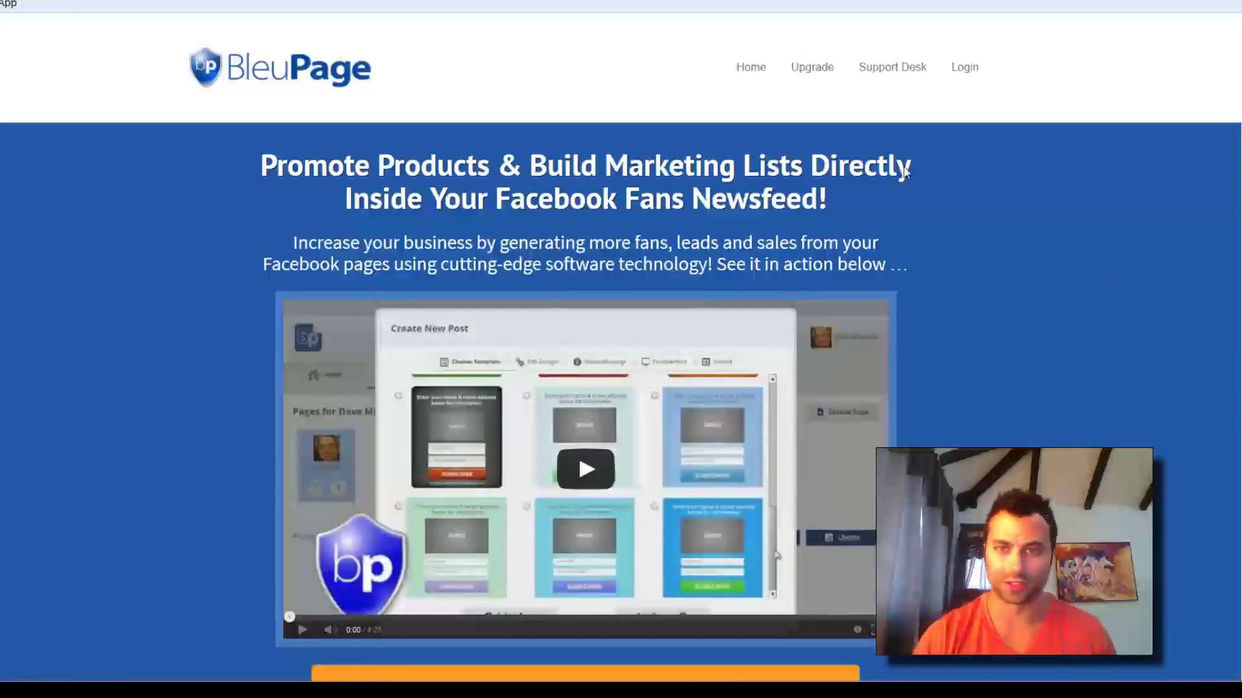
Open the BleuPage upgrade page and examine the testimonials and the Free, Monthly, Quarterly and Lifetime plans
click(825, 69)
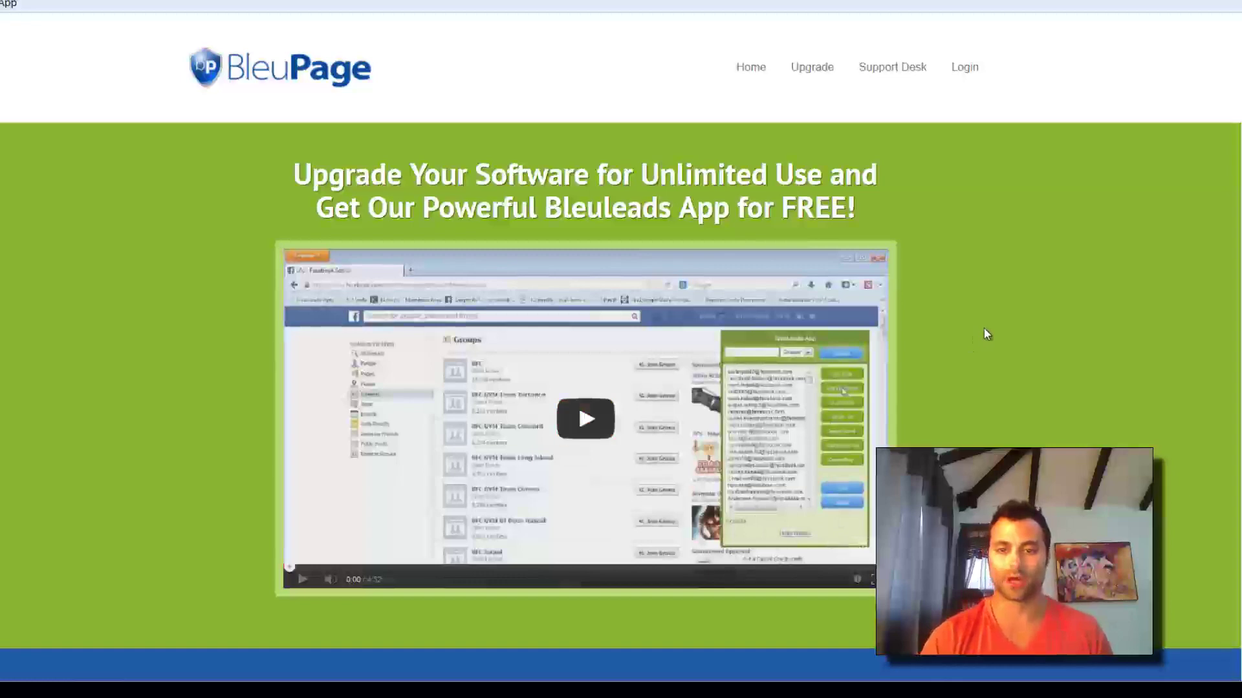
scroll(969, 230, down, 3)
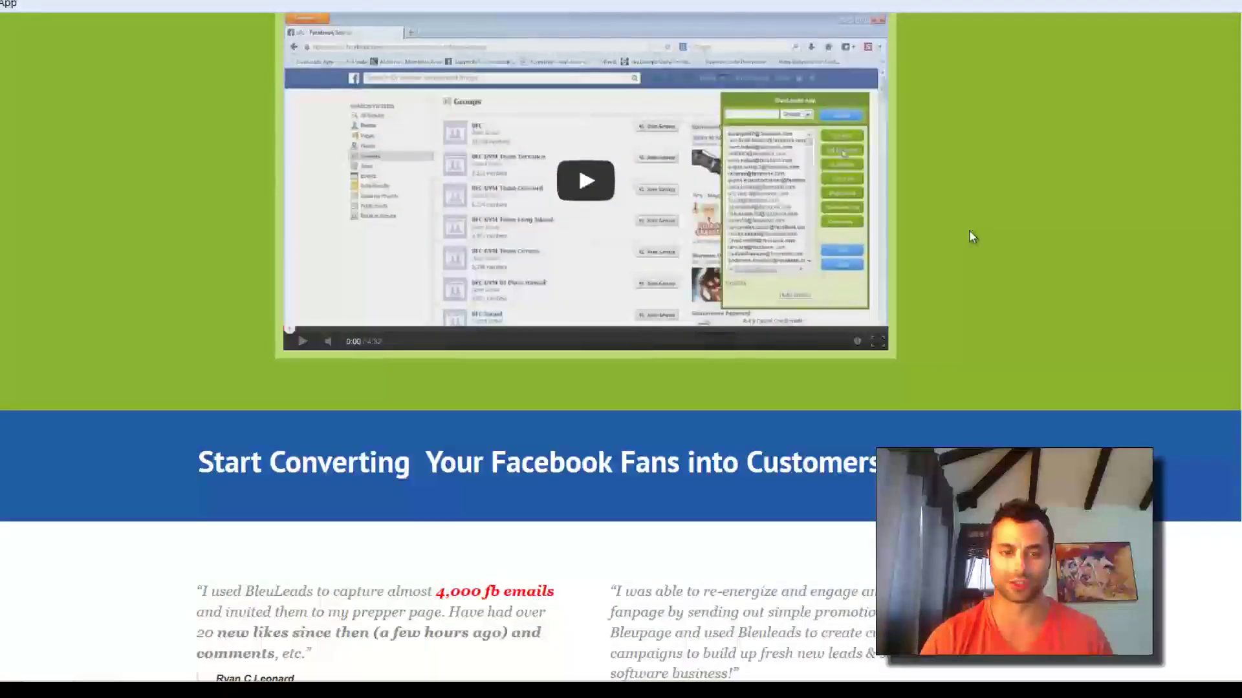
scroll(968, 230, down, 3)
scroll(970, 229, down, 3)
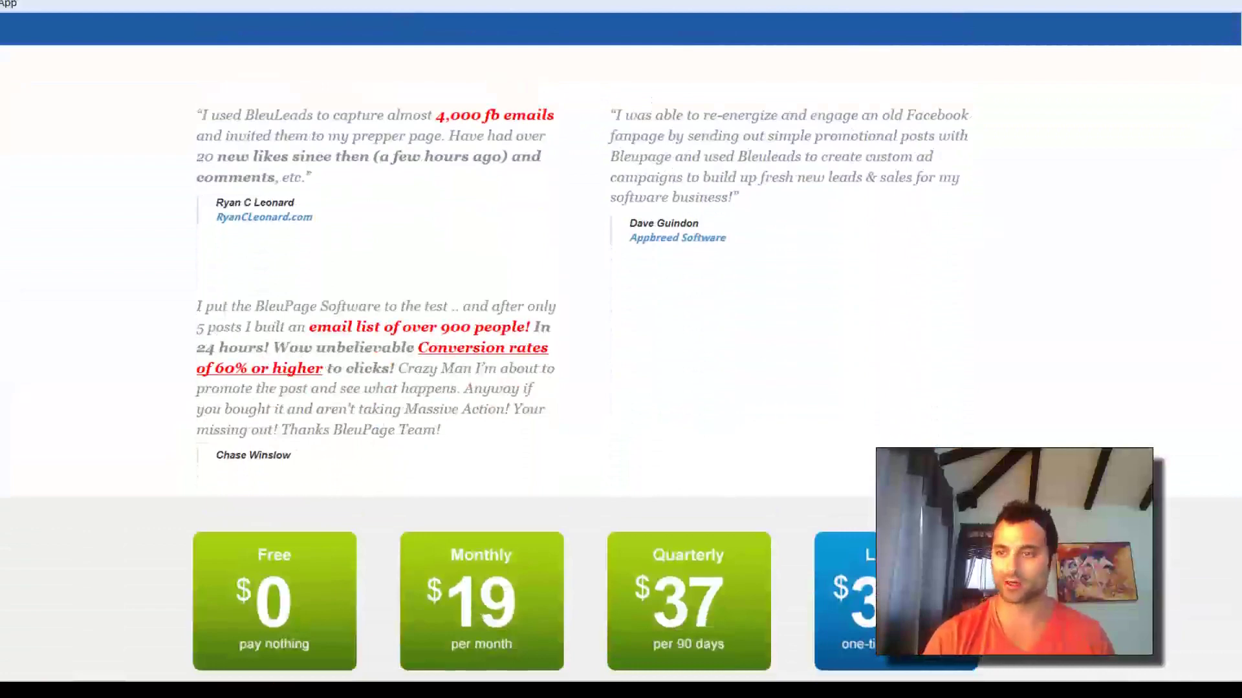
scroll(621, 349, down, 7)
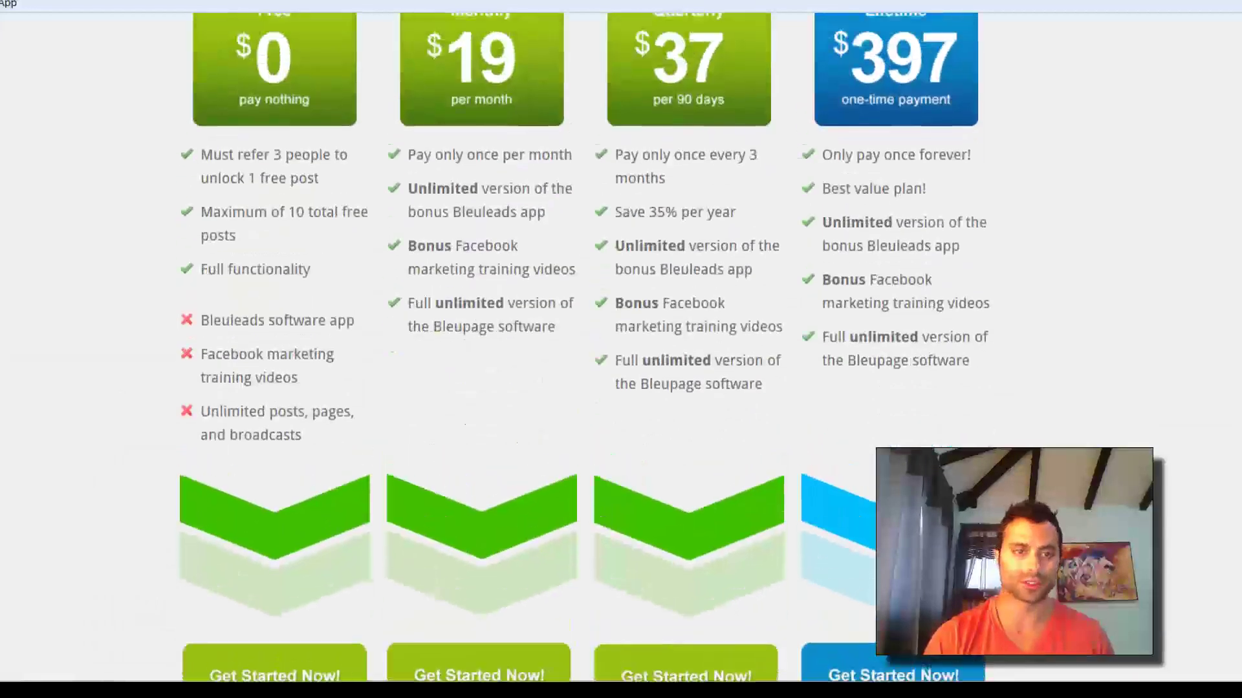
scroll(620, 349, up, 1)
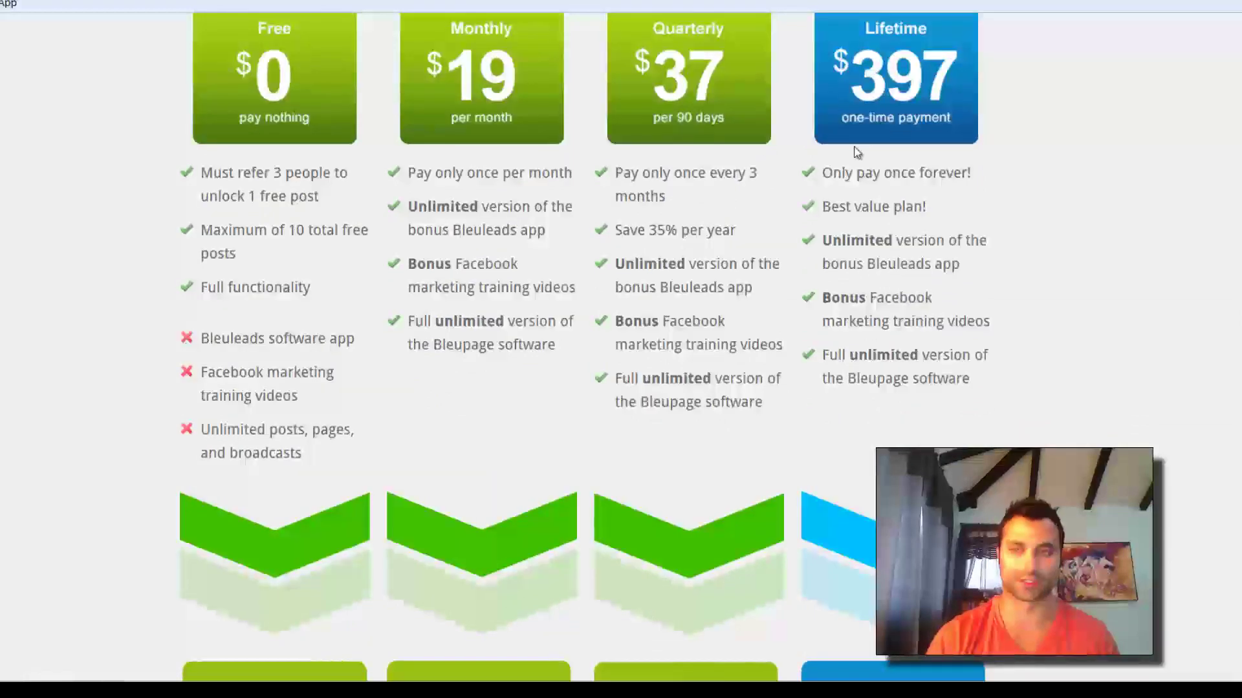
scroll(1233, 162, up, 1)
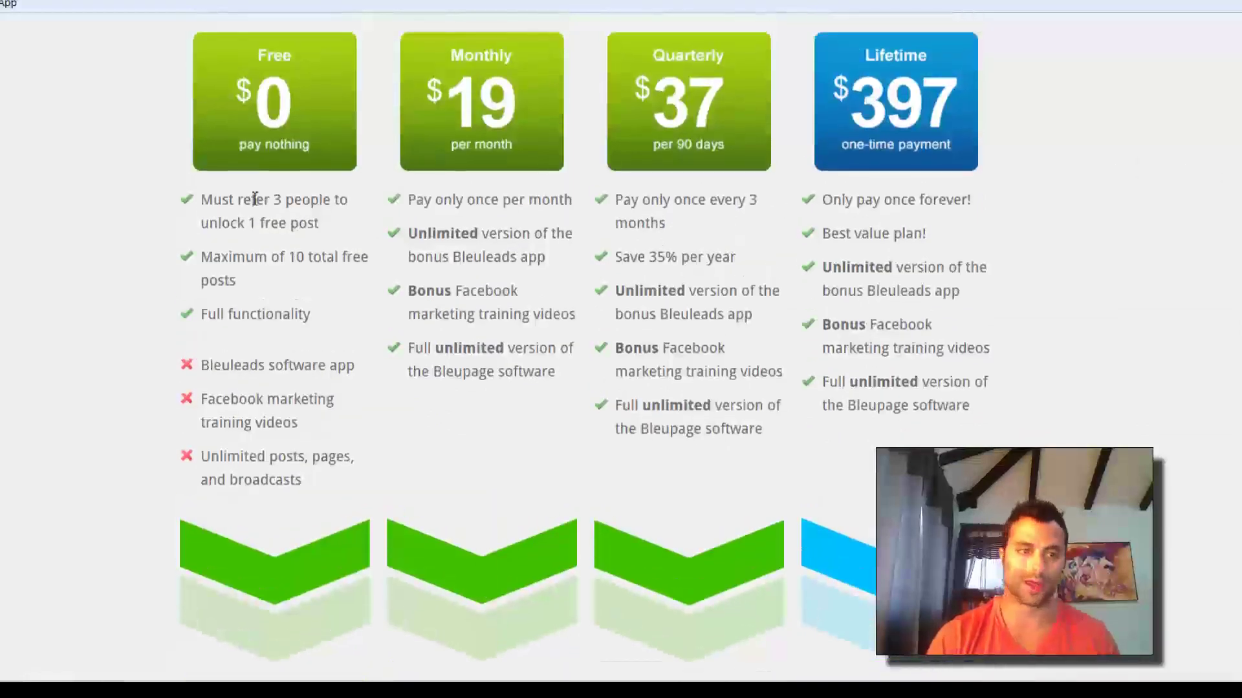